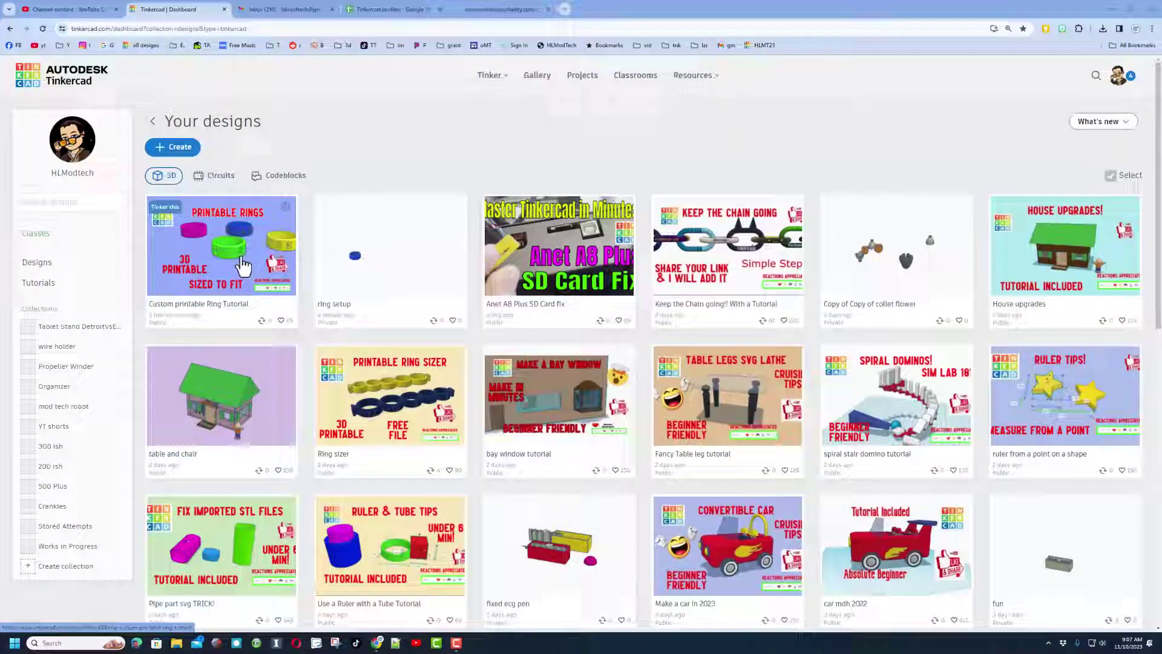
- Open the ring setup design for editing after glancing at the Ring Tutorial details
{"action": "left_click", "coordinate": [244, 268]}
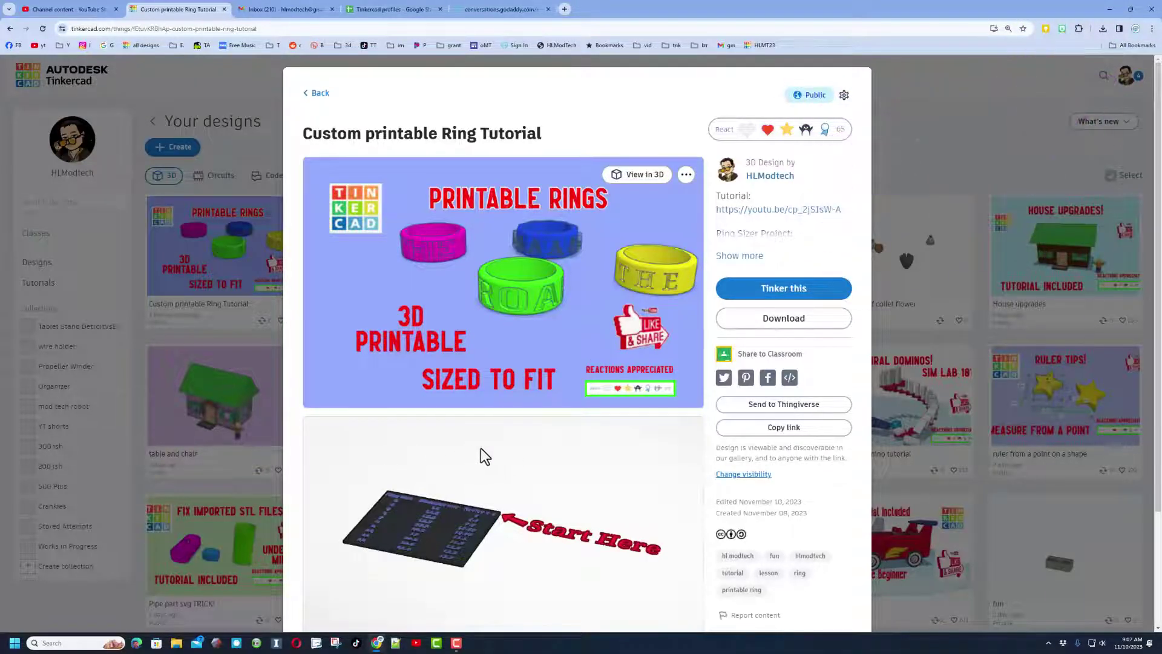
{"action": "left_click", "coordinate": [260, 300]}
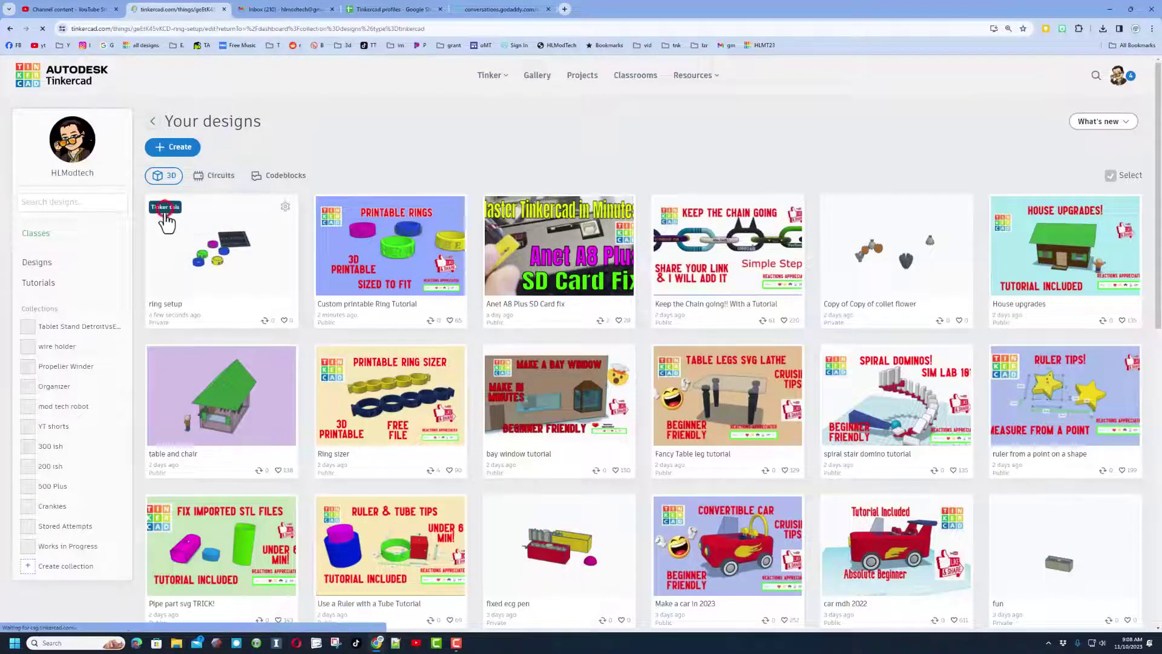
{"action": "left_click", "coordinate": [164, 208]}
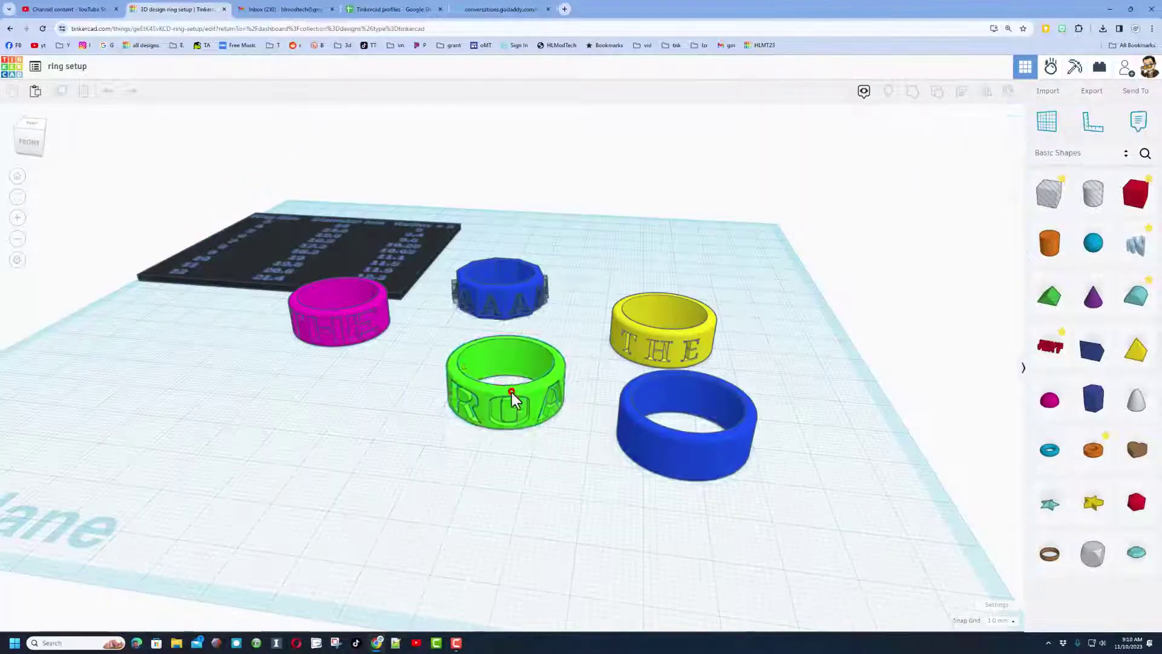
- Ungroup the green lettered ring and drag its plain tube to the lower left
{"action": "left_click", "coordinate": [511, 392]}
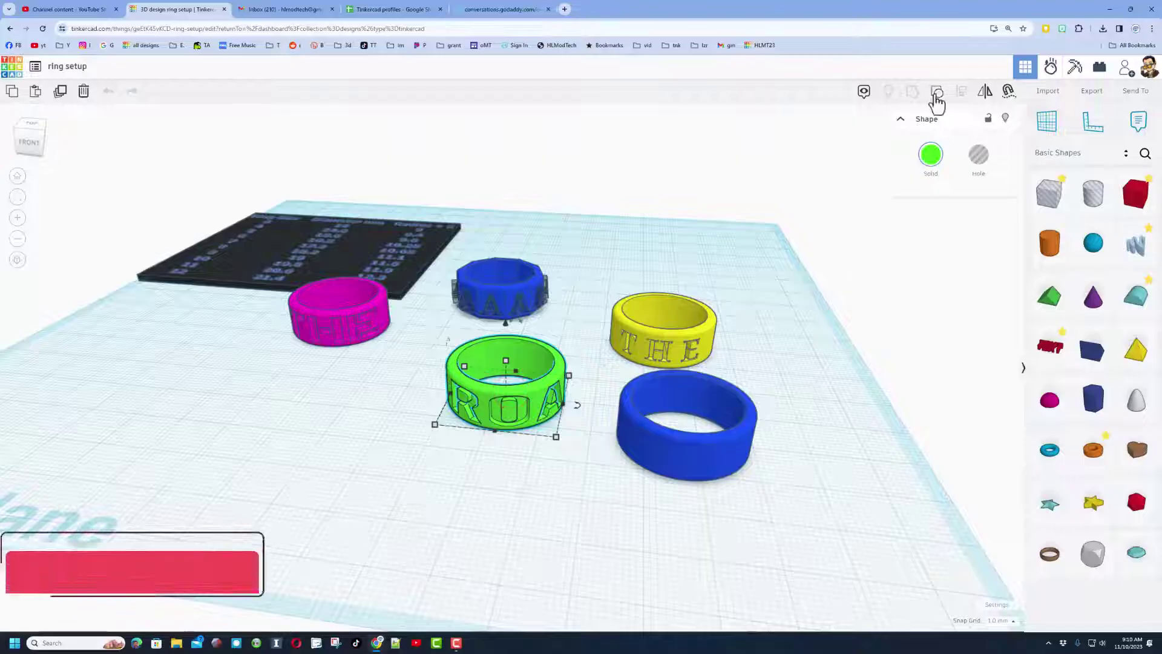
{"action": "left_click", "coordinate": [936, 97]}
{"action": "left_click", "coordinate": [492, 485]}
{"action": "left_click", "coordinate": [488, 391]}
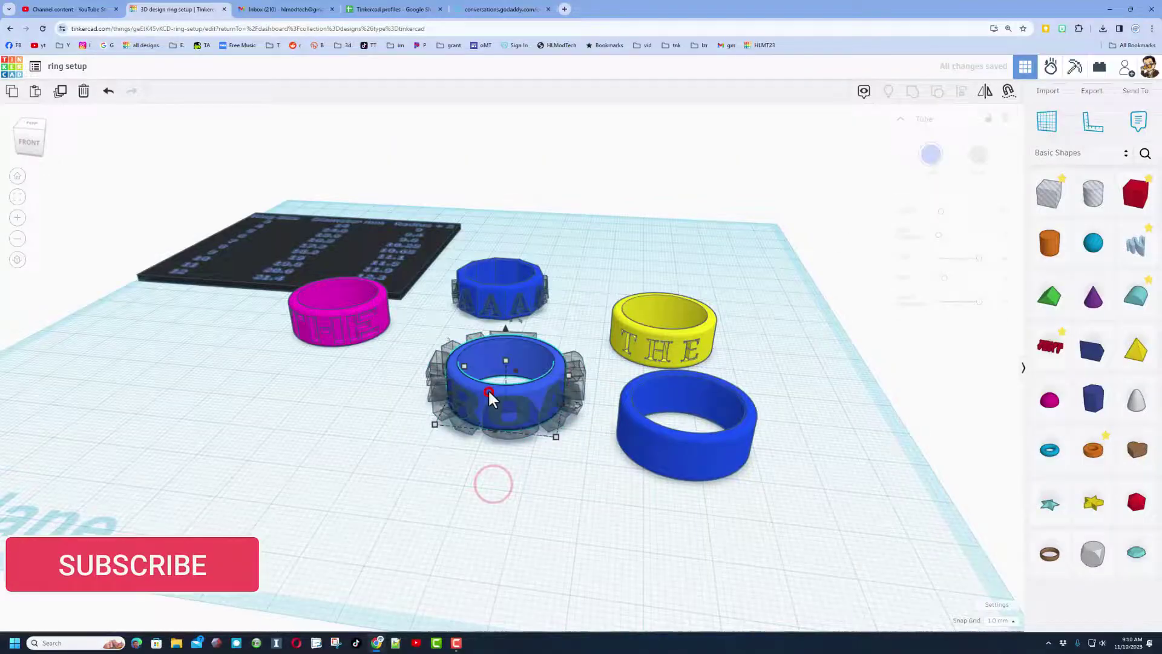
{"action": "left_click_drag", "start_coordinate": [488, 391], "coordinate": [264, 435]}
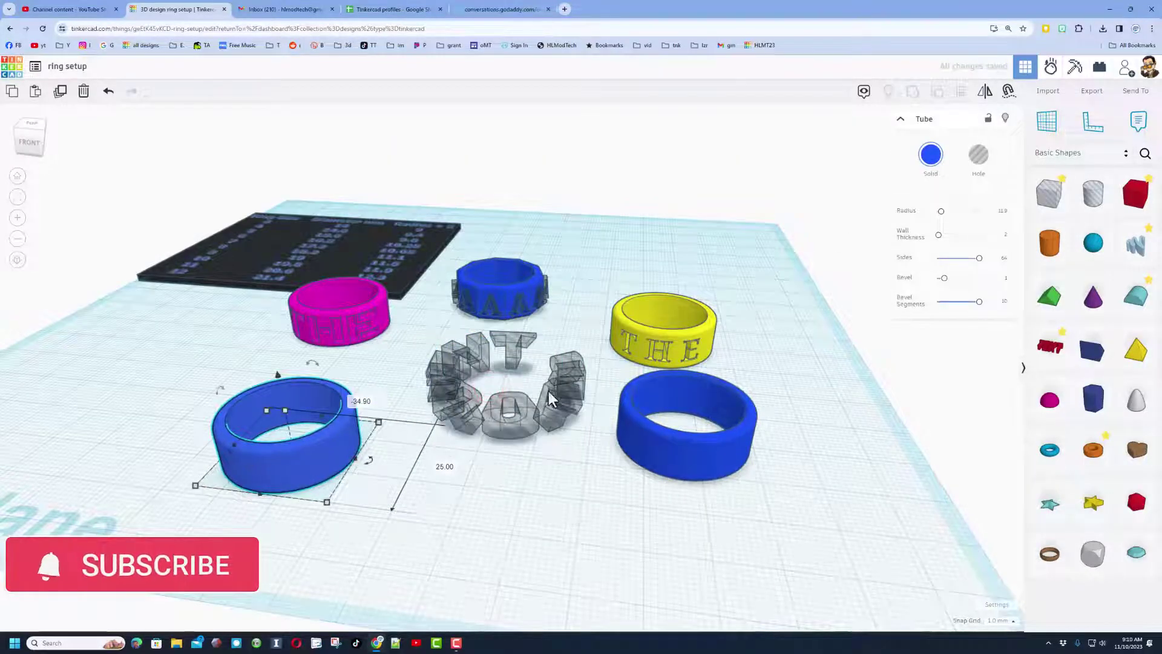
{"action": "left_click", "coordinate": [453, 506]}
{"action": "right_click_drag", "start_coordinate": [319, 493], "coordinate": [276, 466]}
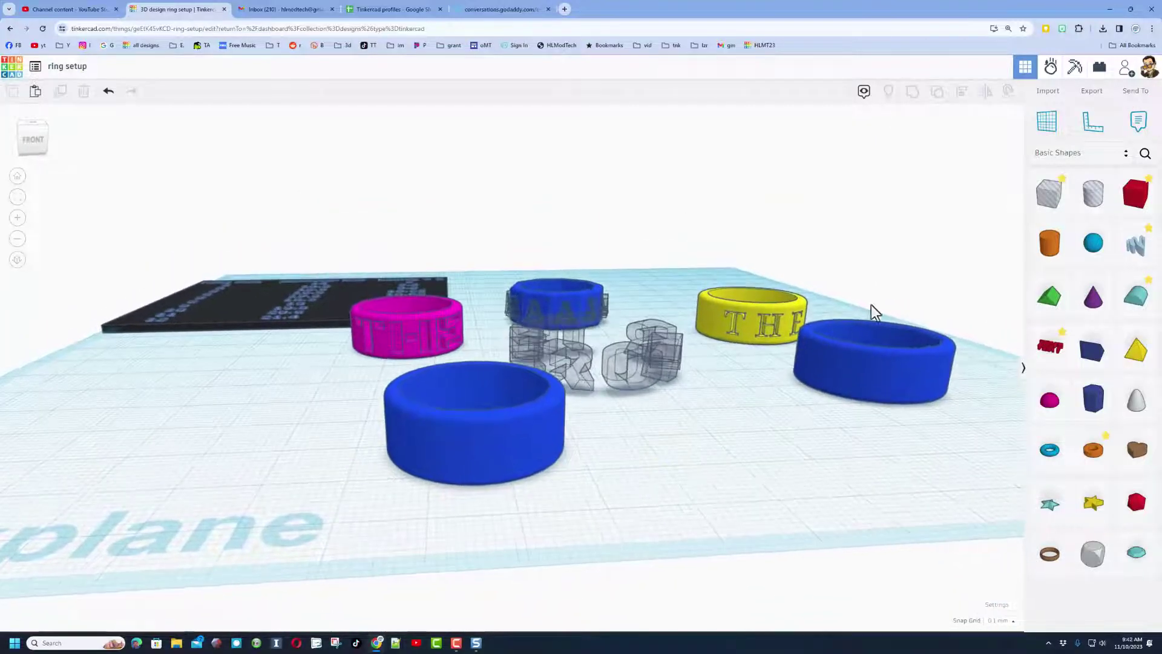
- Place the community 'rev' revolve shape as a hole and set its Revolve Angle to 360
{"action": "left_click", "coordinate": [1143, 151]}
{"action": "left_click", "coordinate": [1074, 116]}
{"action": "type", "text": "rev"}
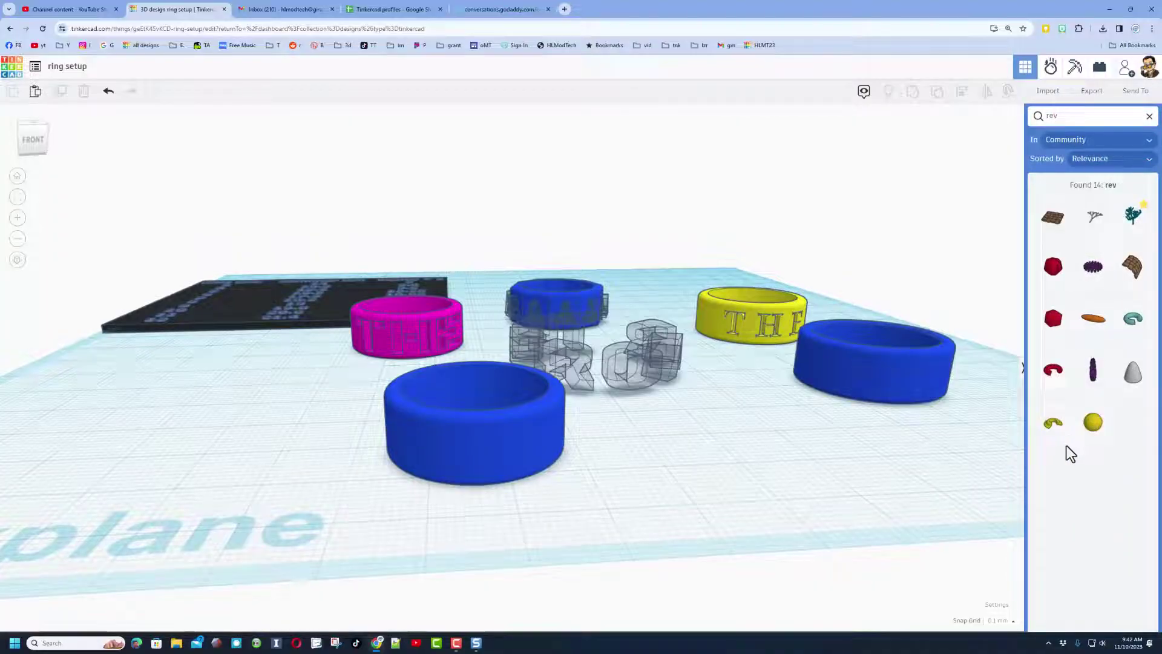
{"action": "left_click", "coordinate": [1053, 424]}
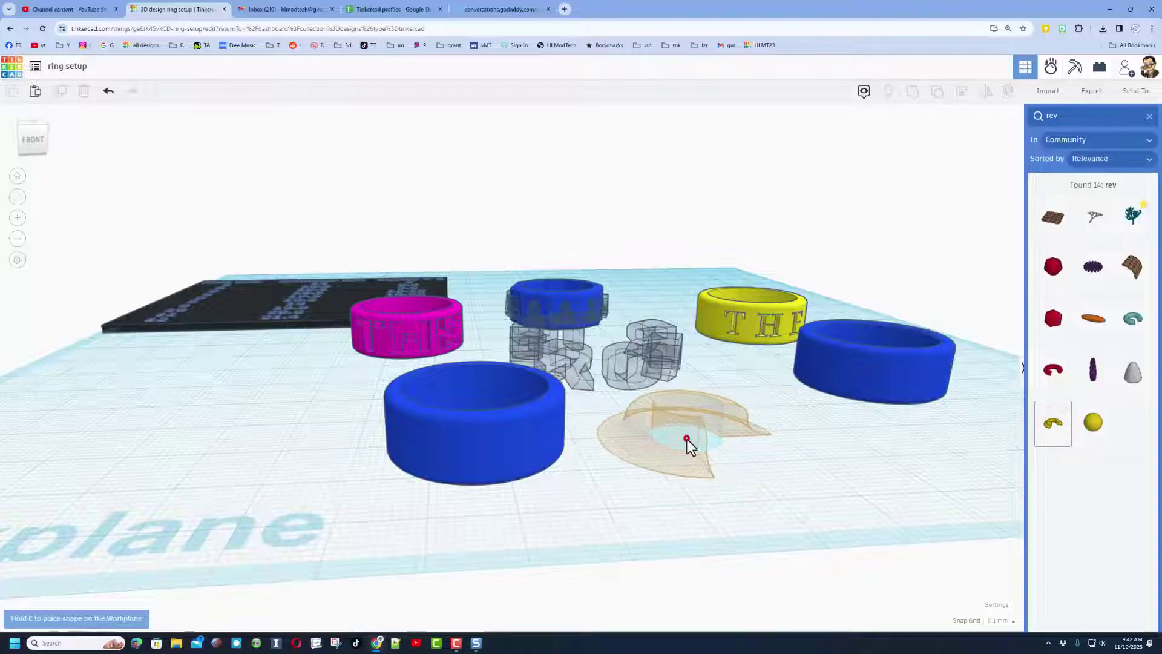
{"action": "left_click", "coordinate": [688, 438]}
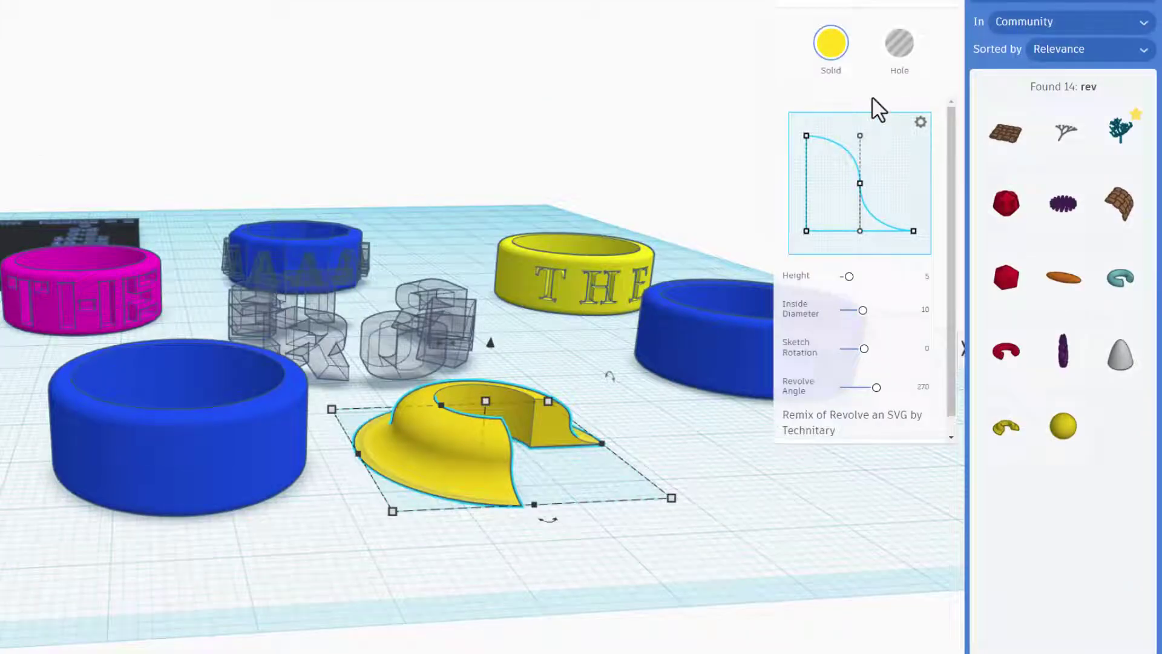
{"action": "left_click", "coordinate": [896, 43]}
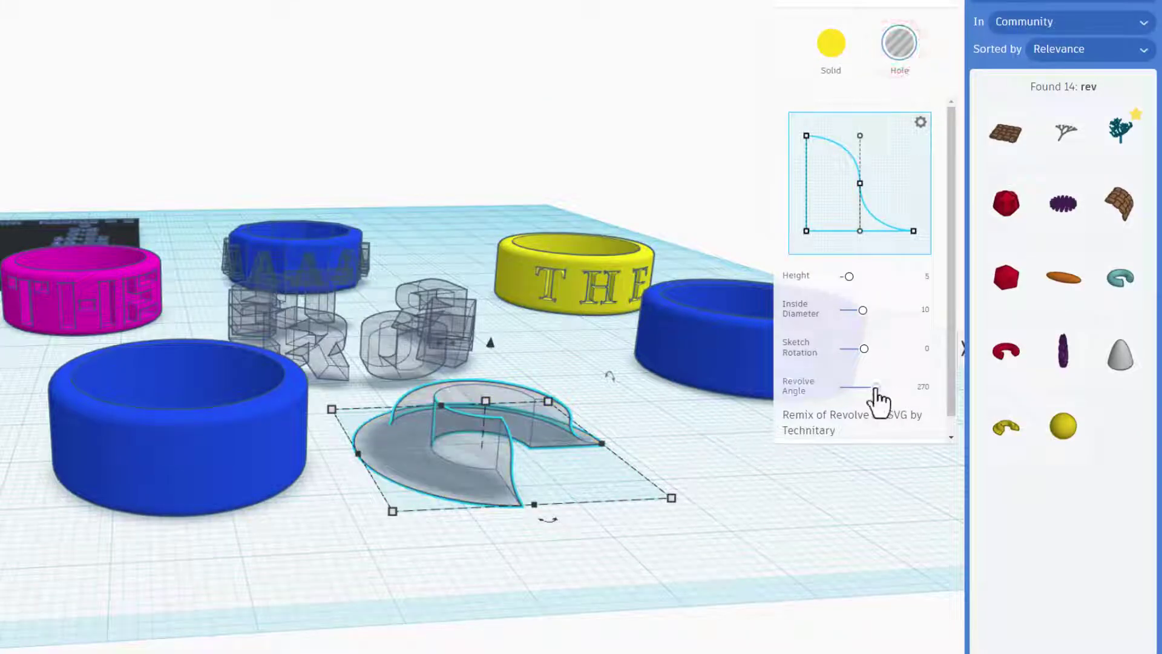
{"action": "left_click_drag", "start_coordinate": [878, 399], "coordinate": [902, 418]}
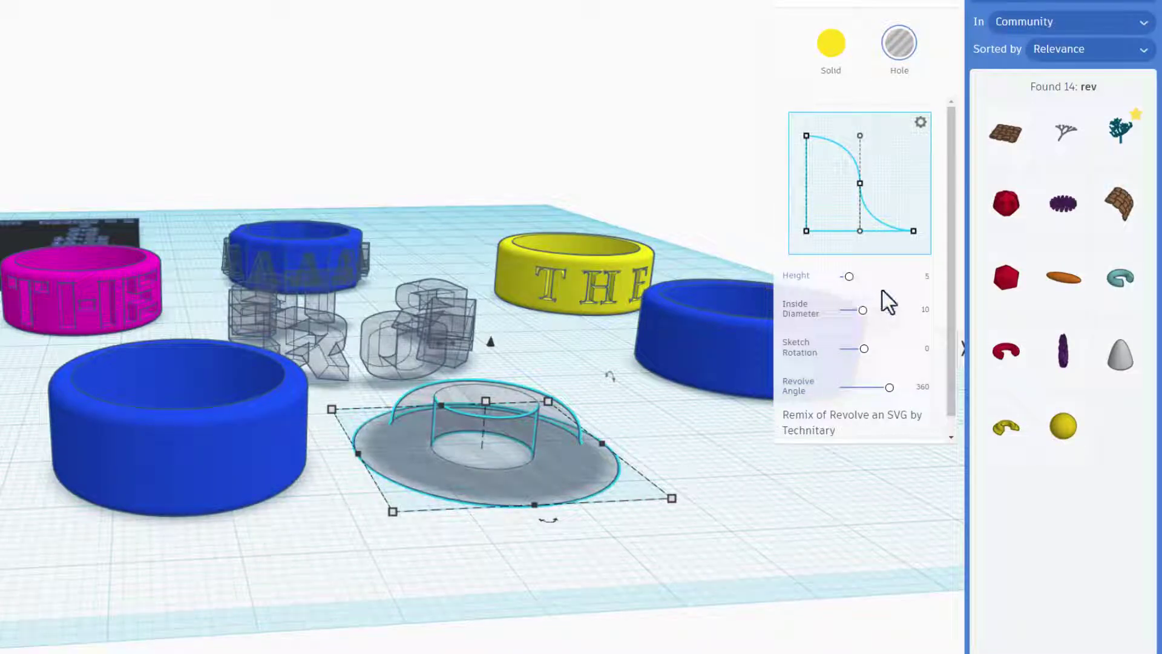
- Set the revolved hole's Height to 2 and pull its profile points toward the axis
{"action": "left_click", "coordinate": [925, 278]}
{"action": "type", "text": "2"}
{"action": "key", "text": "Return"}
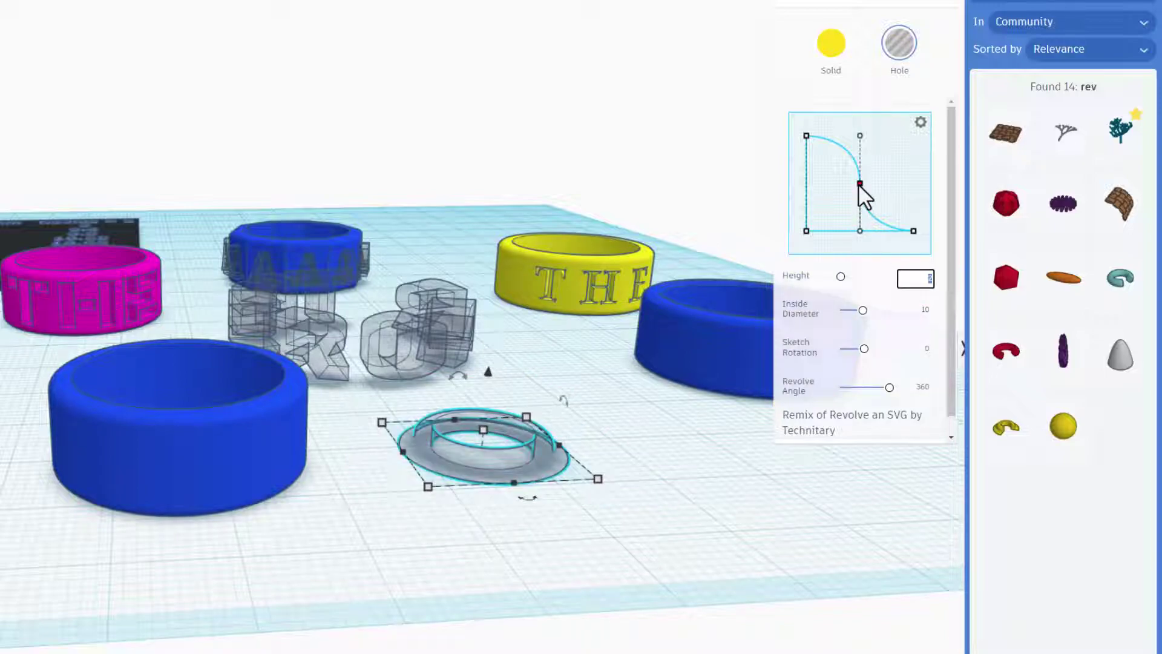
{"action": "left_click_drag", "start_coordinate": [860, 184], "coordinate": [819, 184]}
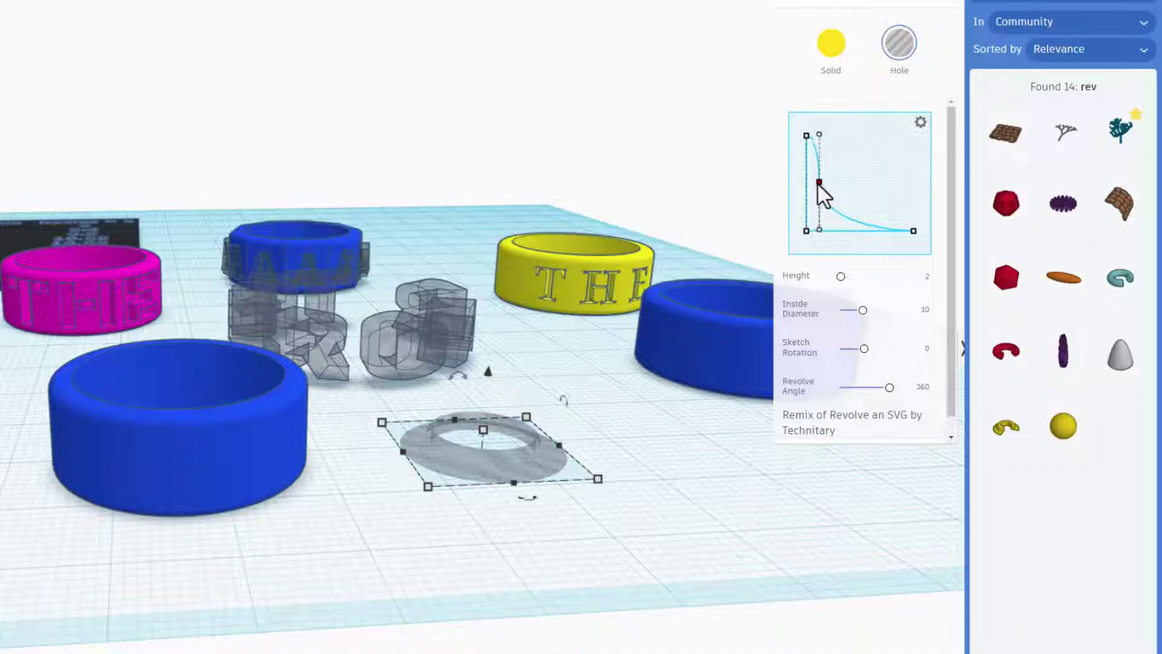
{"action": "left_click", "coordinate": [819, 181]}
{"action": "left_click", "coordinate": [820, 230]}
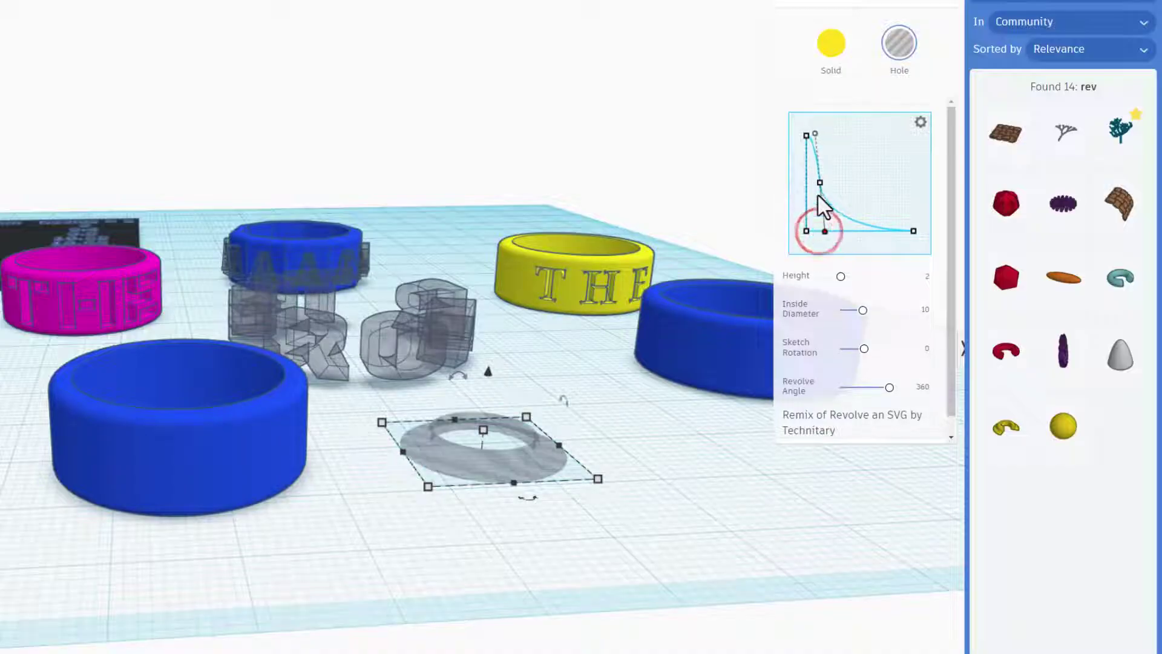
{"action": "left_click_drag", "start_coordinate": [820, 135], "coordinate": [815, 134]}
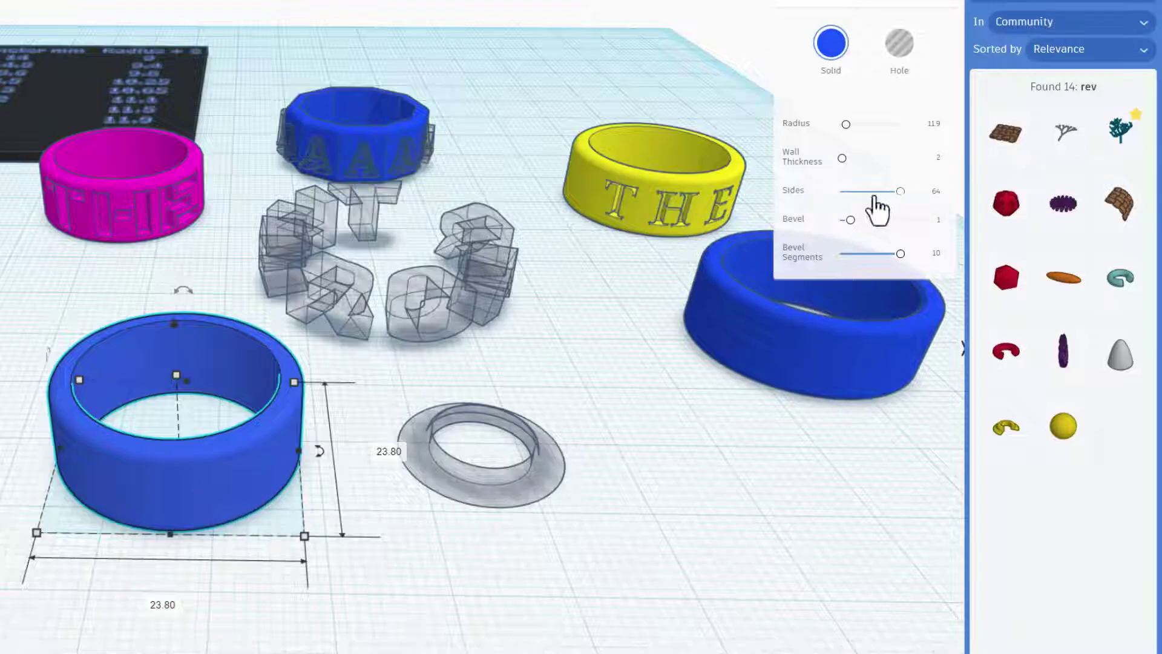
- Set the grey bevel hole's Inside Diameter to 19
{"action": "left_click", "coordinate": [543, 456]}
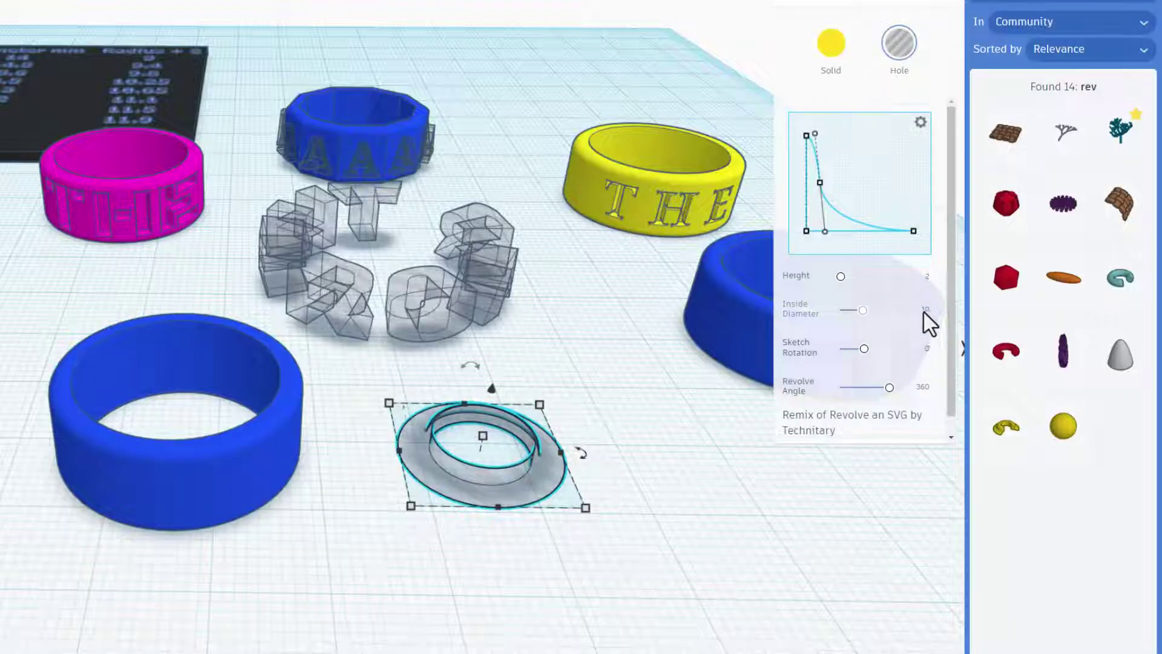
{"action": "left_click", "coordinate": [925, 310]}
{"action": "key", "text": "Return"}
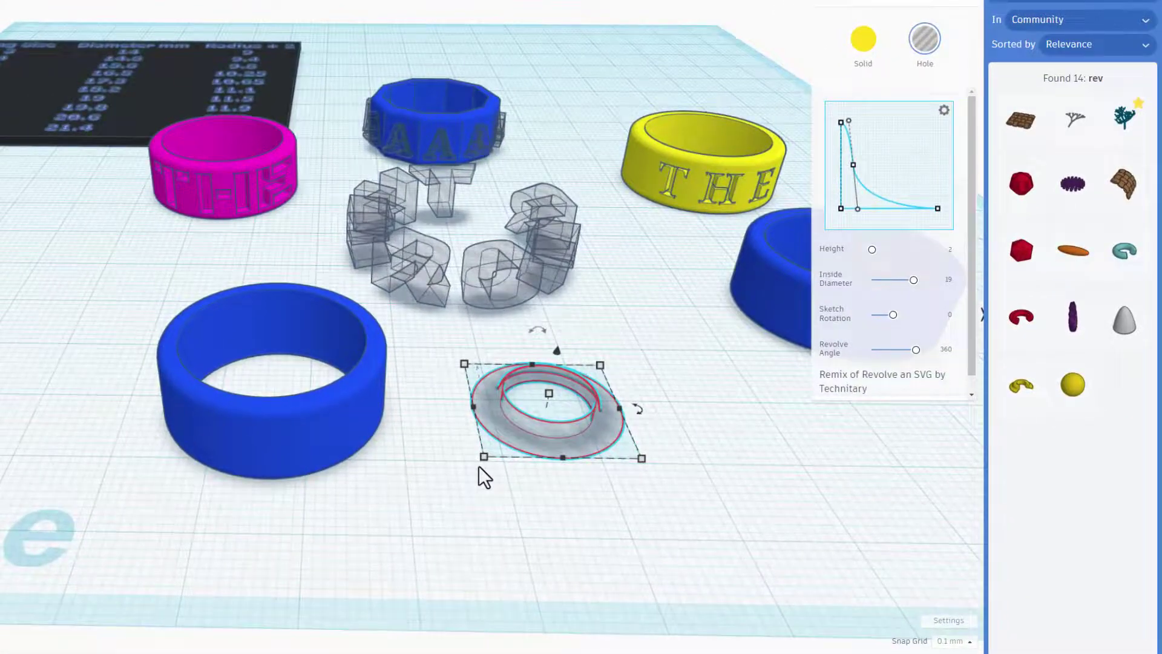
- Change the snap grid to 0.1 mm
{"action": "right_click_drag", "start_coordinate": [485, 476], "coordinate": [446, 501]}
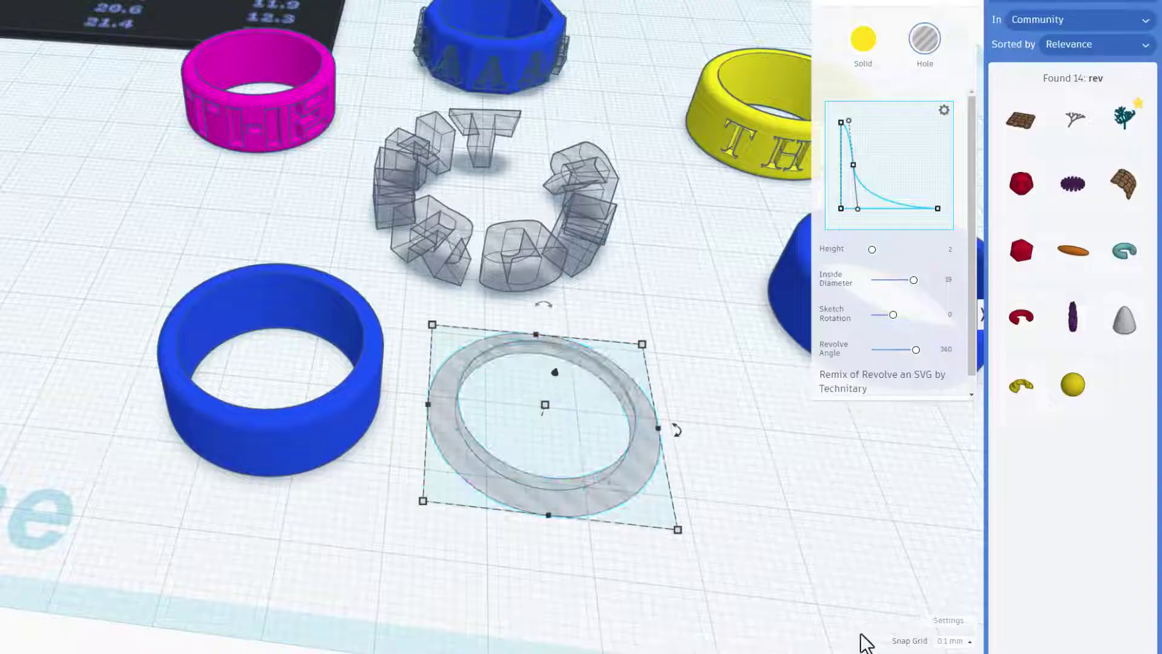
{"action": "left_click", "coordinate": [952, 640]}
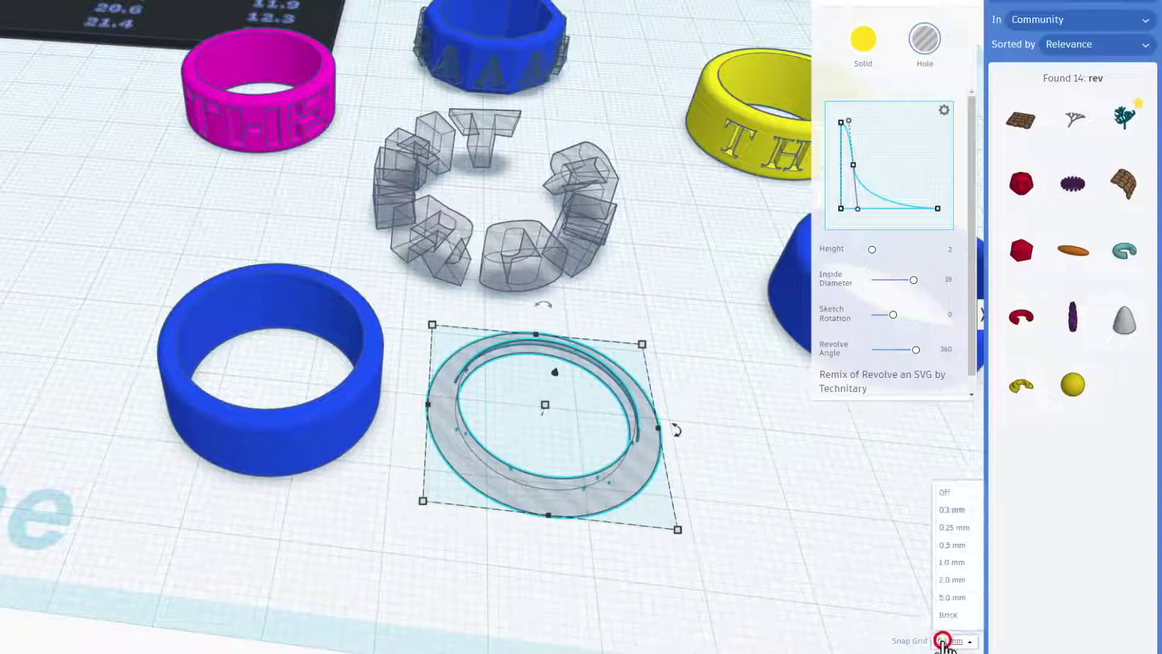
{"action": "left_click", "coordinate": [953, 511]}
- Centre the grey bevel hole inside the blue ring, using the blue ring as reference
{"action": "left_click", "coordinate": [394, 572]}
{"action": "left_click_drag", "start_coordinate": [83, 383], "coordinate": [526, 485]}
{"action": "key", "text": "l"}
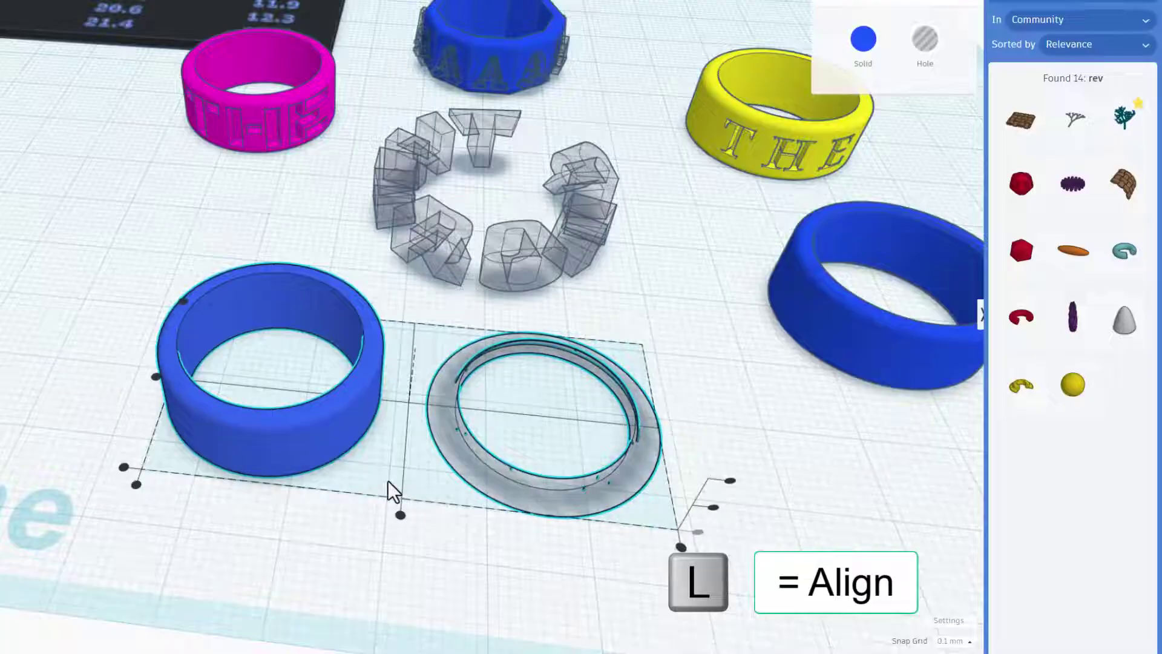
{"action": "left_click", "coordinate": [278, 443]}
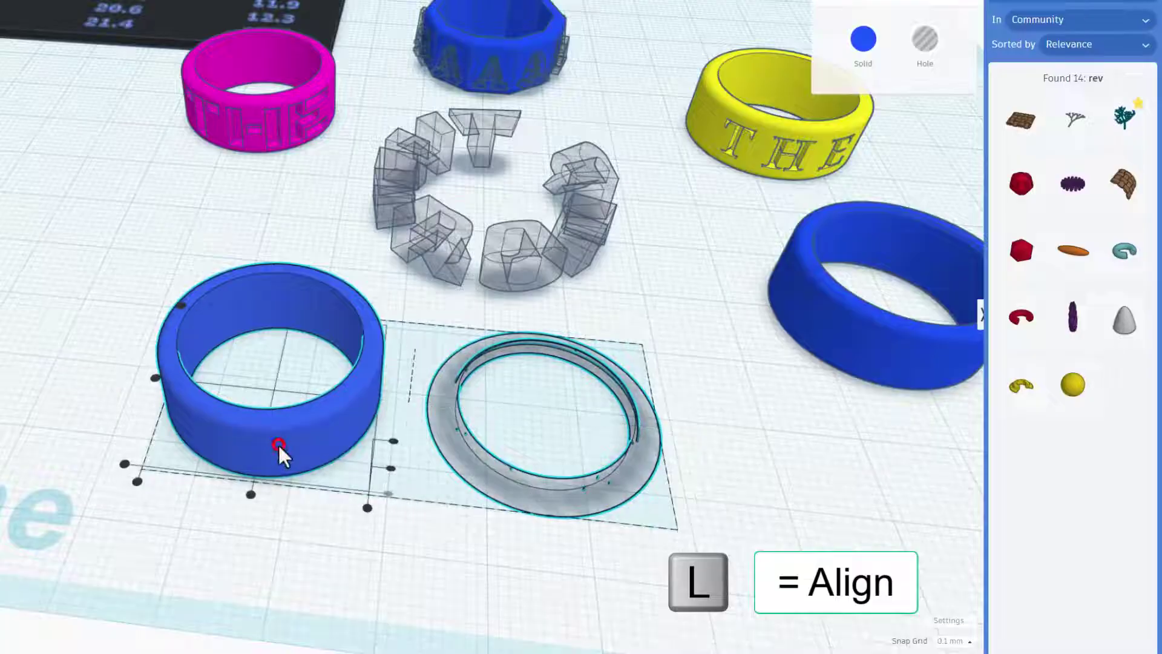
{"action": "left_click", "coordinate": [251, 495]}
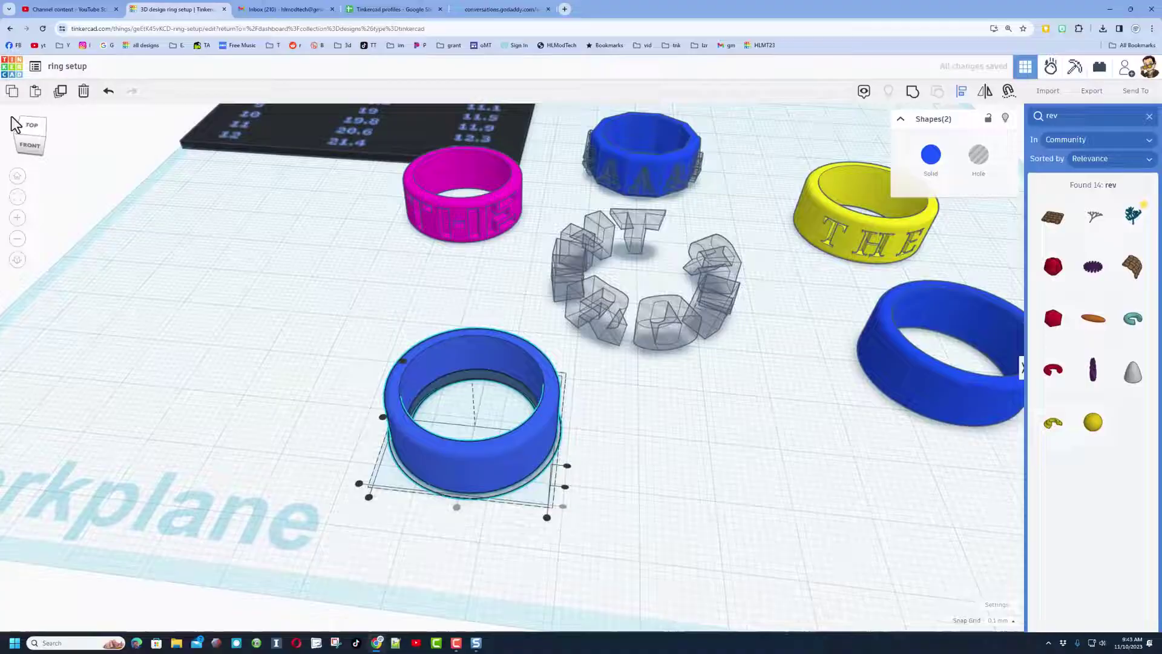
- Mirror both rings vertically so the bevel sits along the tube's top rim
{"action": "left_click_drag", "start_coordinate": [13, 125], "coordinate": [351, 423]}
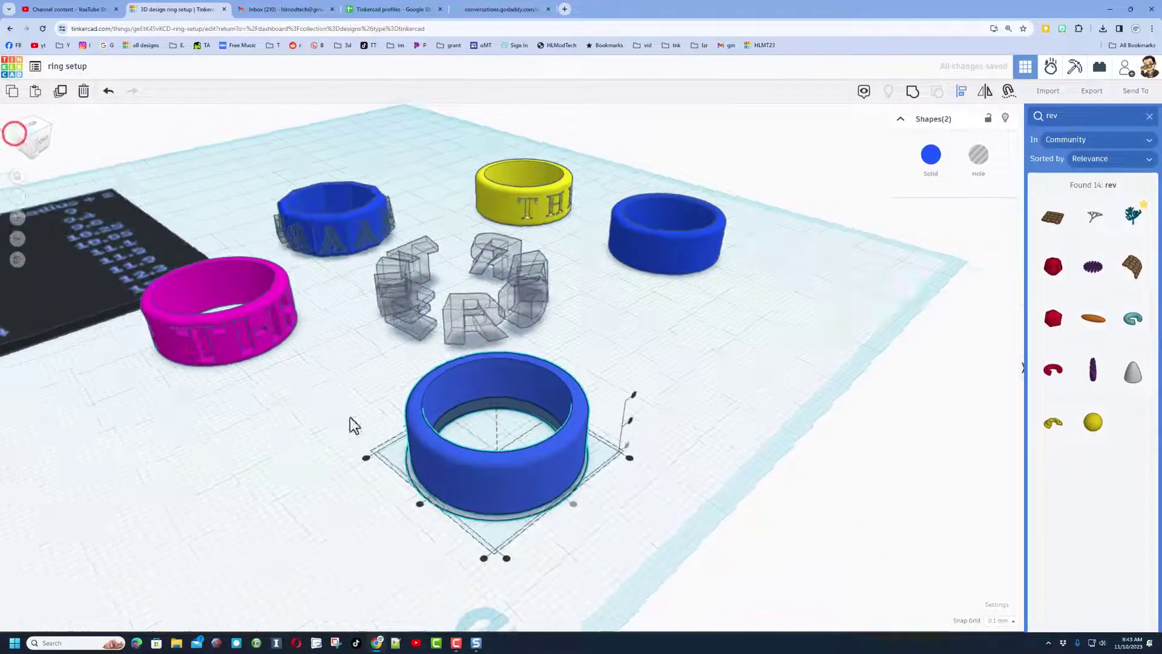
{"action": "left_click", "coordinate": [420, 504]}
{"action": "left_click", "coordinate": [435, 526]}
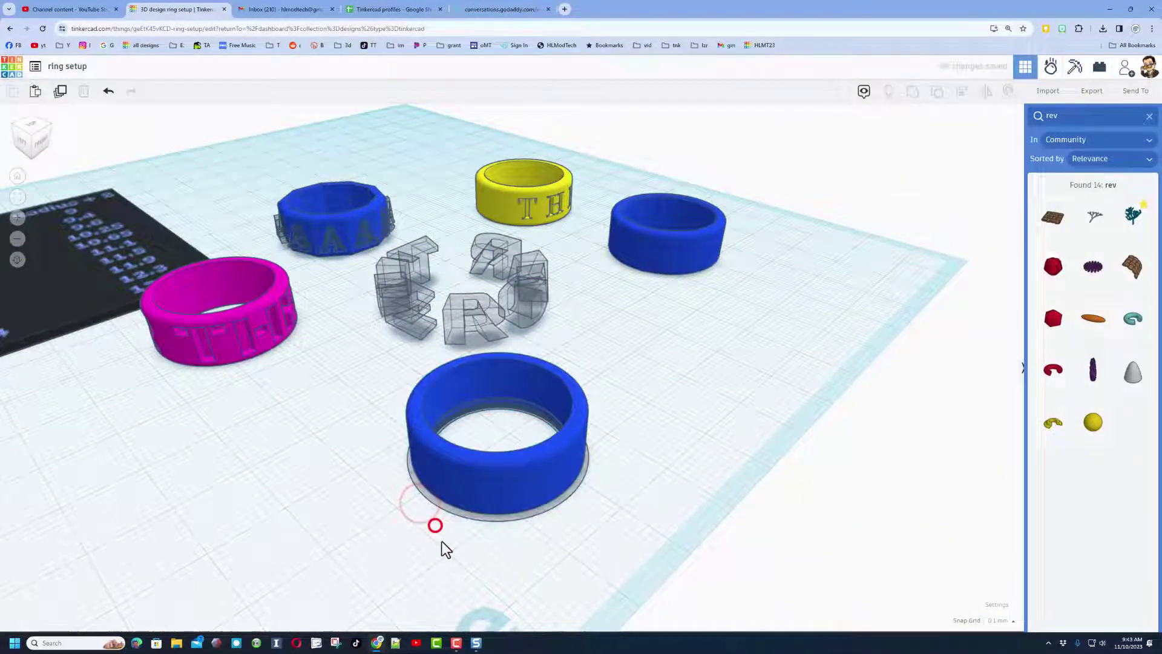
{"action": "right_click_drag", "start_coordinate": [442, 541], "coordinate": [382, 528]}
{"action": "left_click_drag", "start_coordinate": [372, 511], "coordinate": [507, 442]}
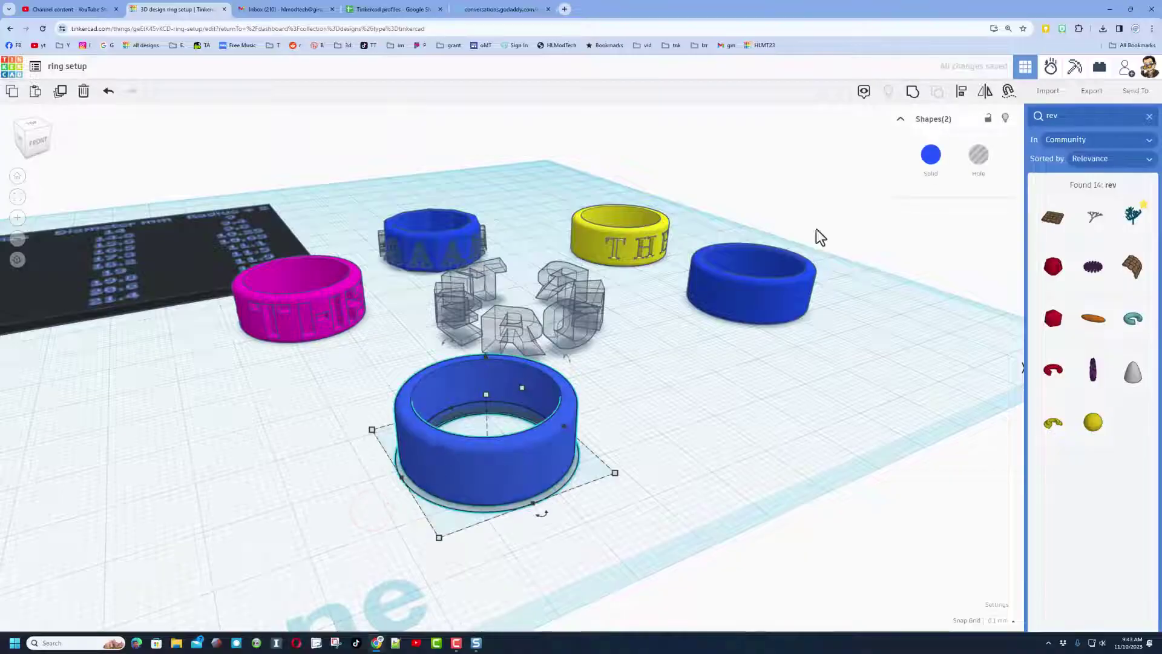
{"action": "left_click", "coordinate": [986, 92]}
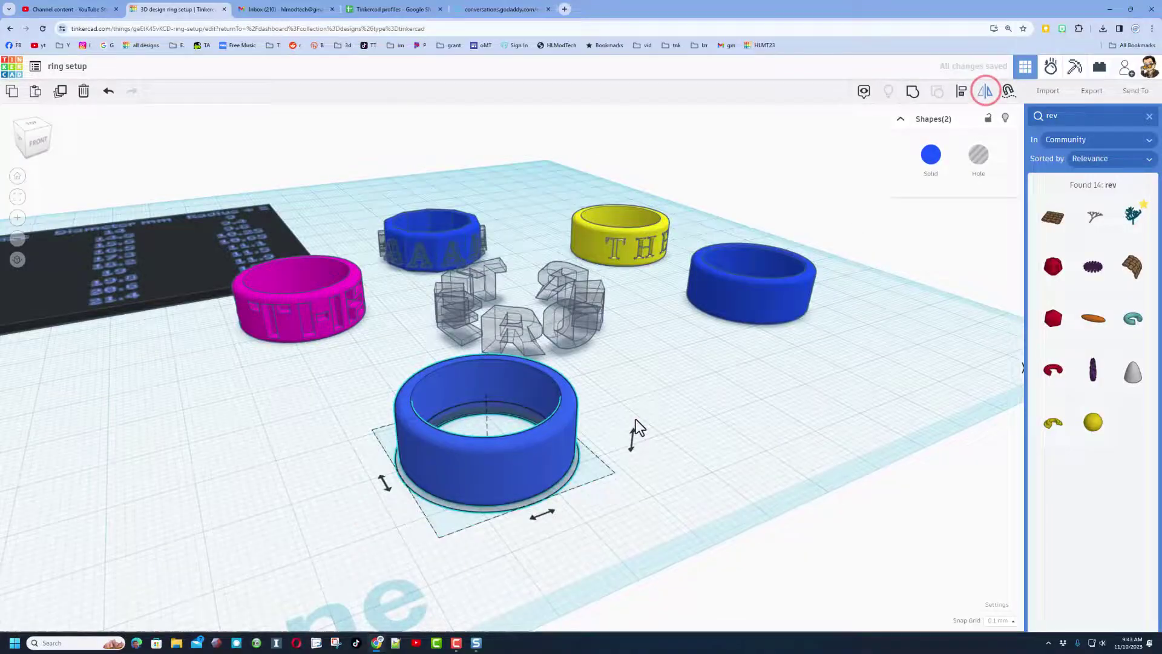
{"action": "left_click", "coordinate": [633, 435]}
{"action": "left_click", "coordinate": [630, 402]}
{"action": "right_click_drag", "start_coordinate": [630, 402], "coordinate": [583, 384]}
{"action": "left_click", "coordinate": [392, 376]}
{"action": "right_click_drag", "start_coordinate": [399, 381], "coordinate": [285, 354]}
- Raise the grey bevel hole three steps up to the tube's top
{"action": "left_click", "coordinate": [168, 343]}
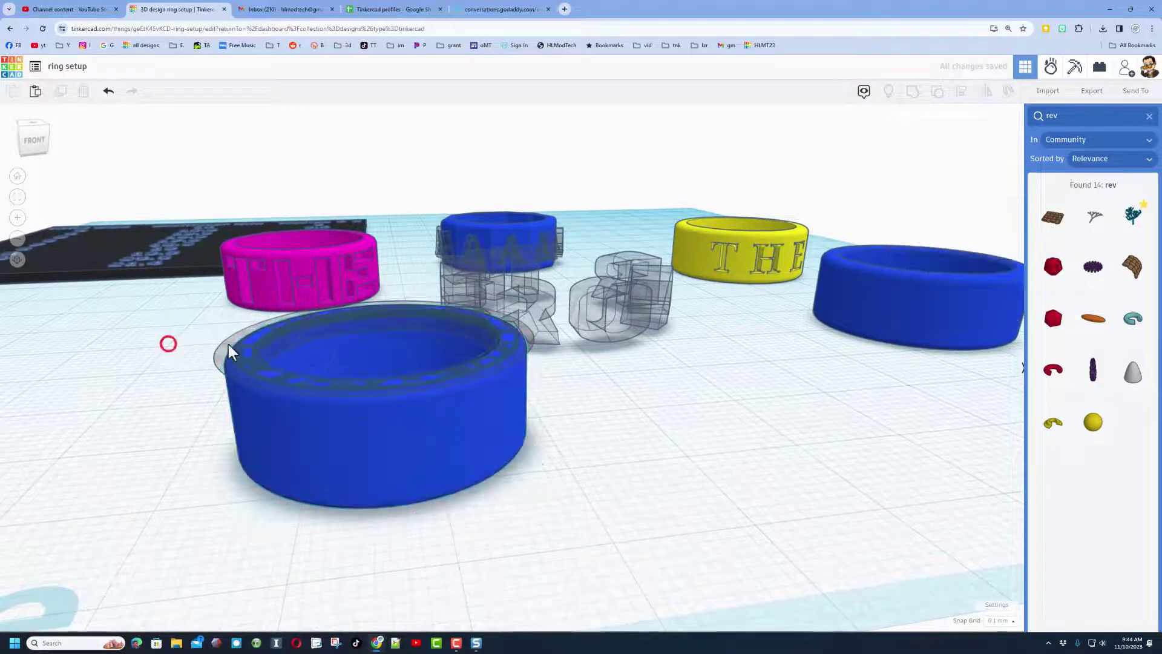
{"action": "left_click", "coordinate": [228, 343]}
{"action": "key", "text": "ctrl+Up"}
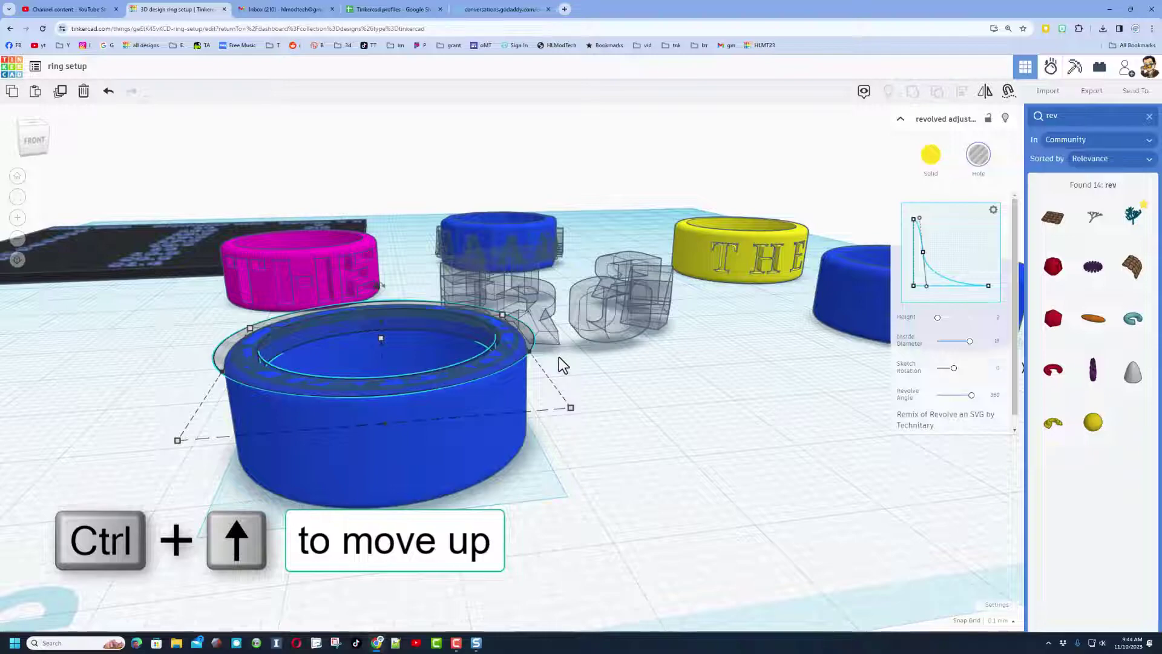
{"action": "key", "text": "ctrl+Up"}
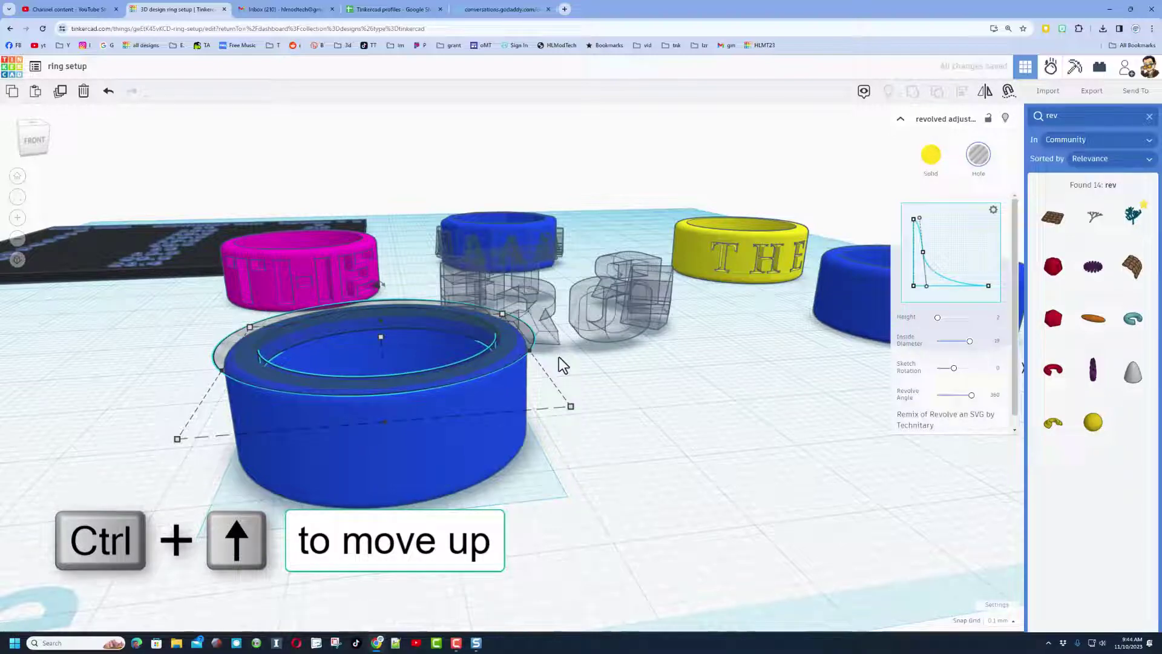
{"action": "key", "text": "ctrl+Up"}
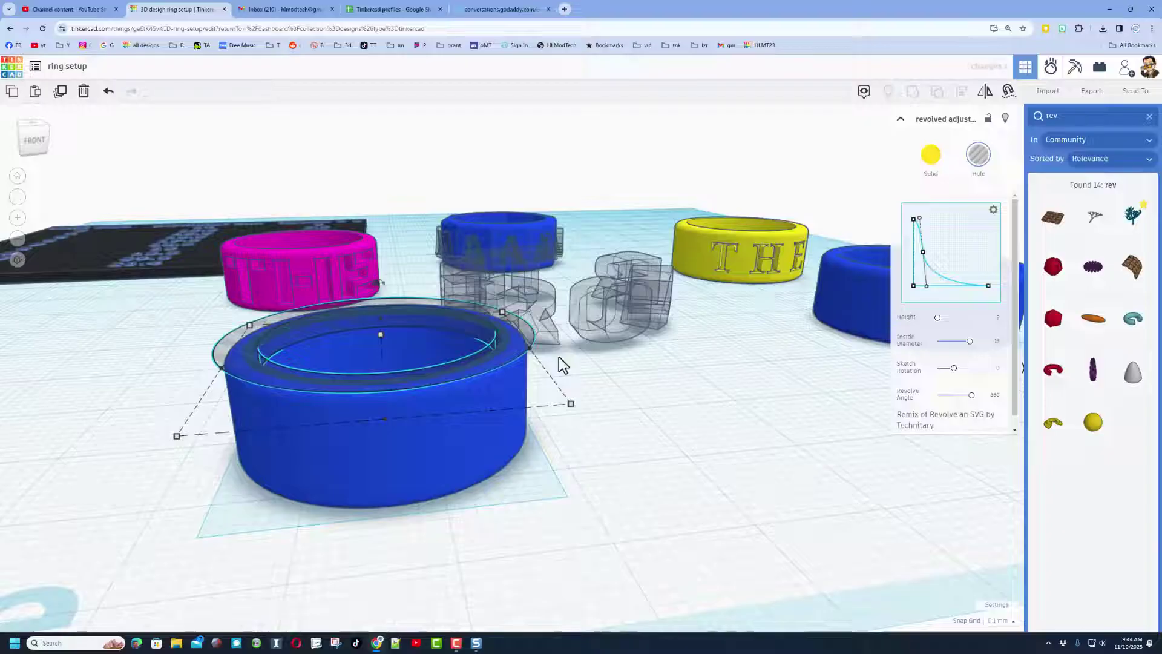
- Group the front blue ring with its bevel hole
{"action": "right_click_drag", "start_coordinate": [495, 363], "coordinate": [485, 389]}
{"action": "left_click", "coordinate": [686, 432]}
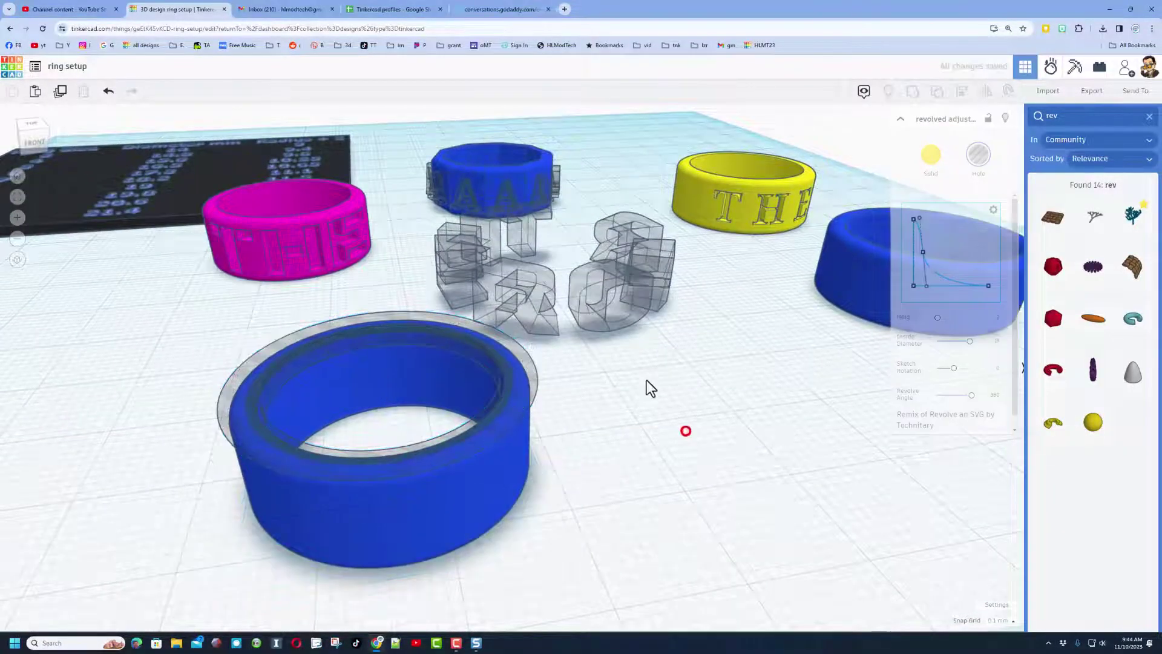
{"action": "left_click_drag", "start_coordinate": [636, 379], "coordinate": [501, 430]}
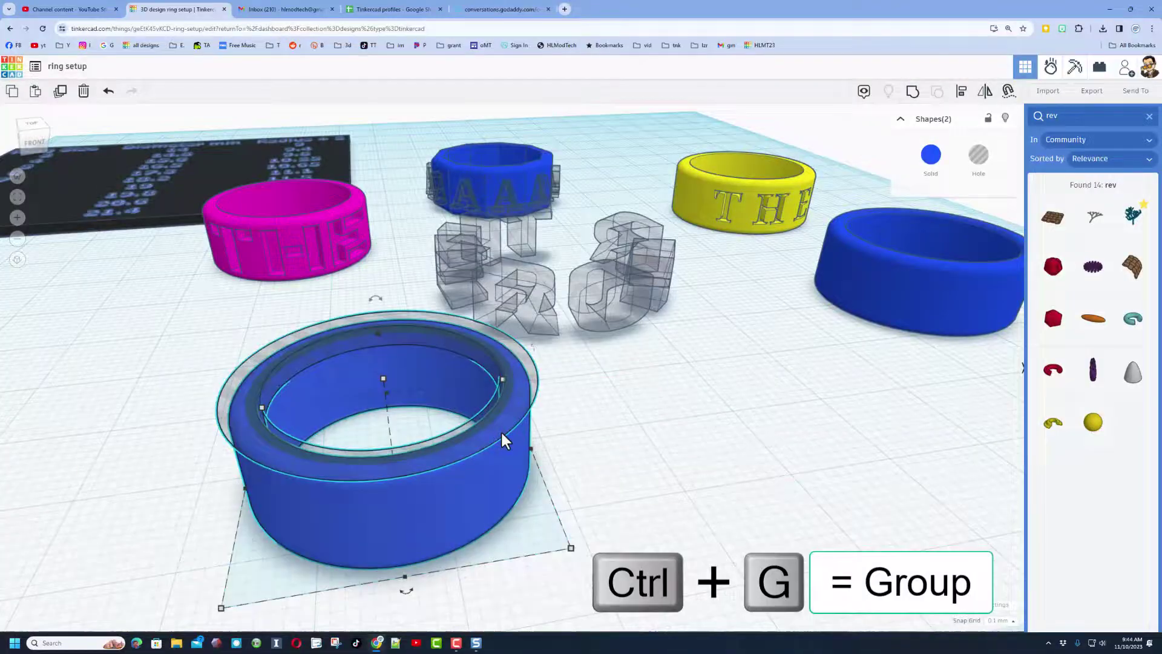
{"action": "key", "text": "ctrl+g"}
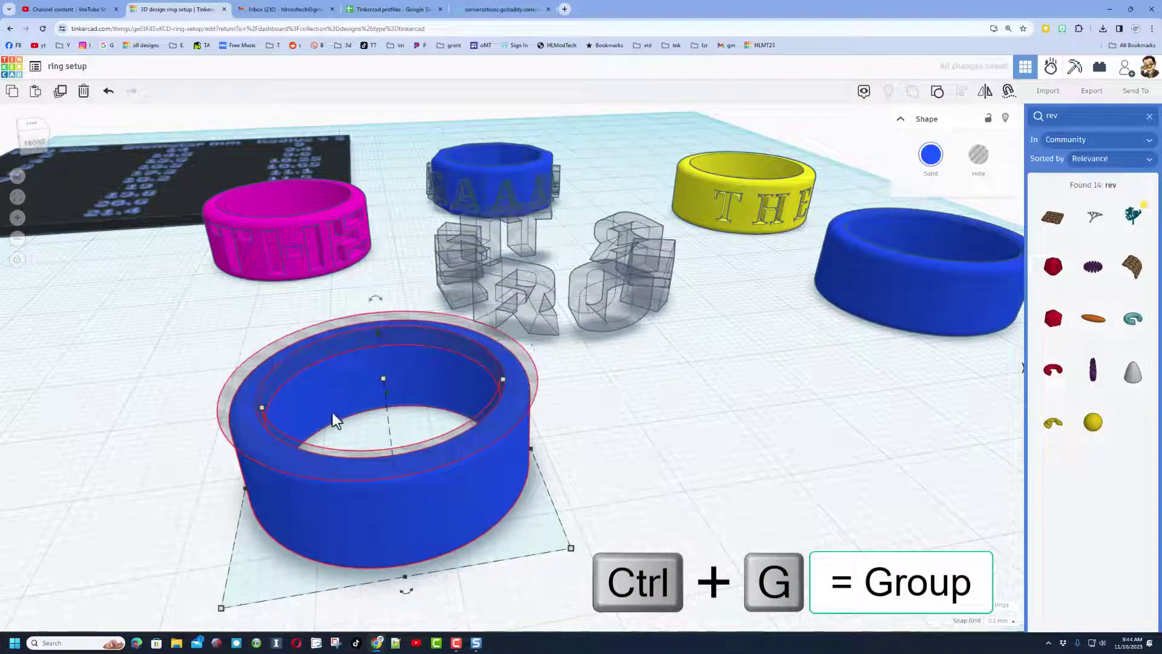
- Adjust the bottom and middle points of the revolved piece's bevel curve
{"action": "scroll", "coordinate": [309, 438], "scroll_direction": "up", "scroll_amount": 3}
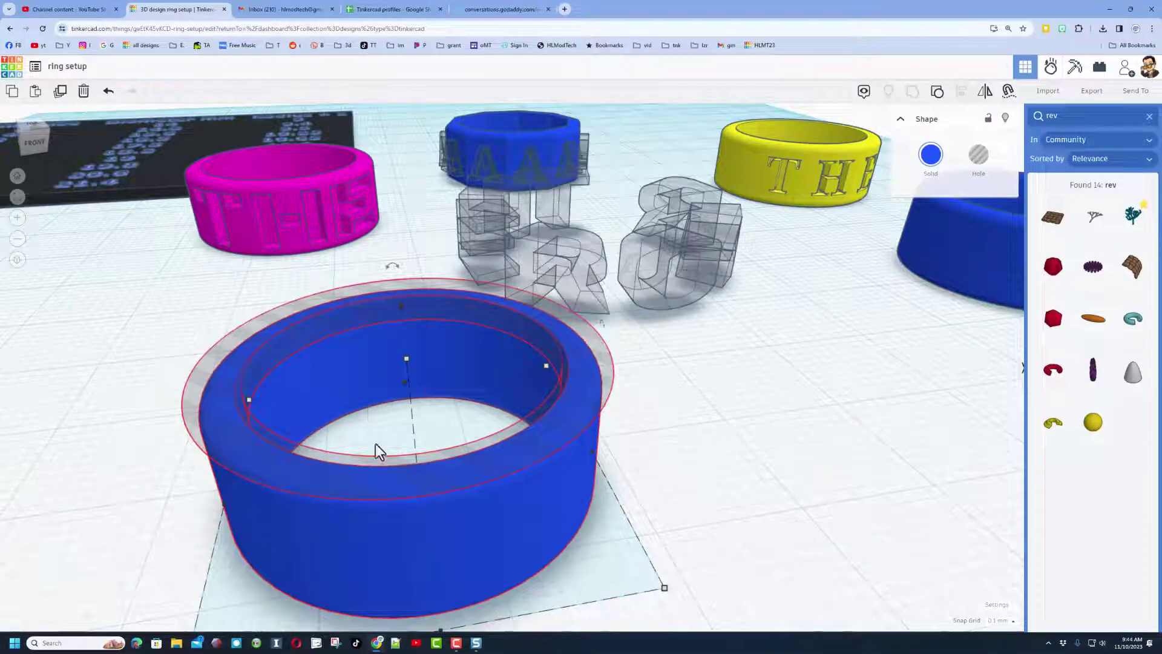
{"action": "scroll", "coordinate": [263, 391], "scroll_direction": "up", "scroll_amount": 5}
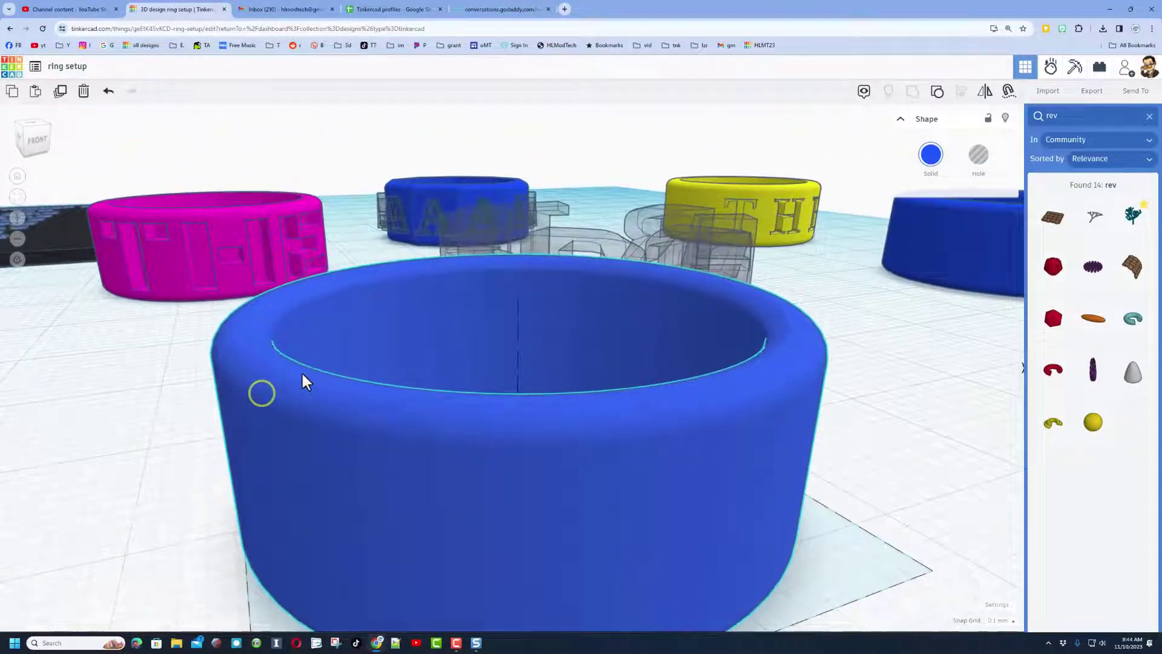
{"action": "left_click", "coordinate": [271, 385]}
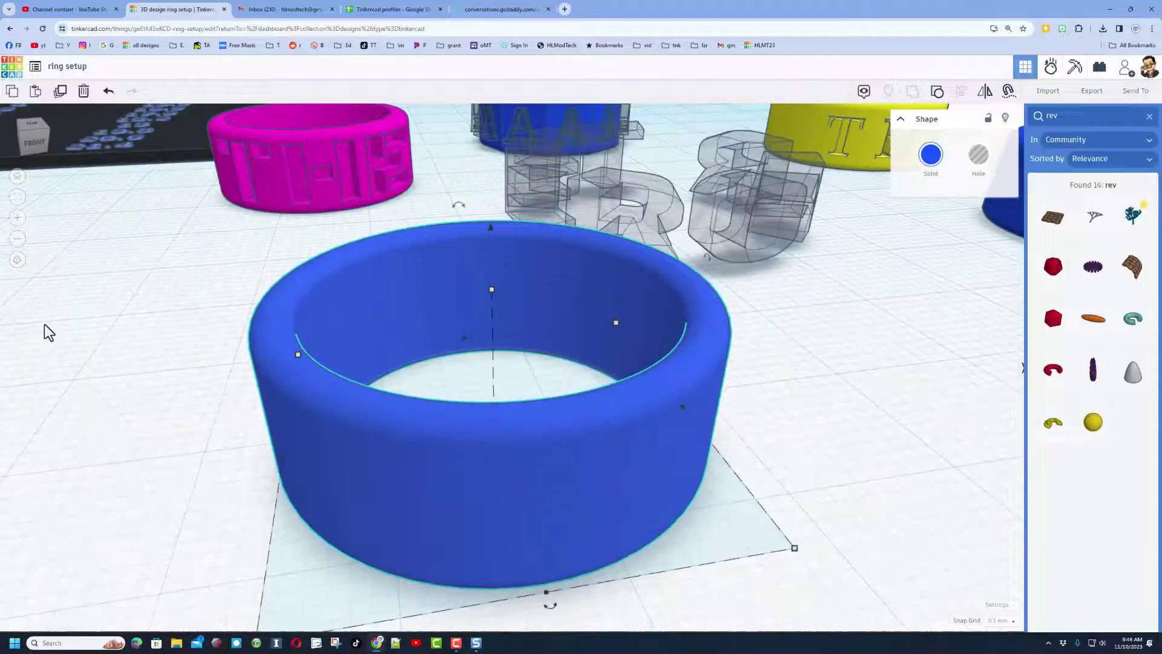
{"action": "scroll", "coordinate": [284, 418], "scroll_direction": "down", "scroll_amount": 4}
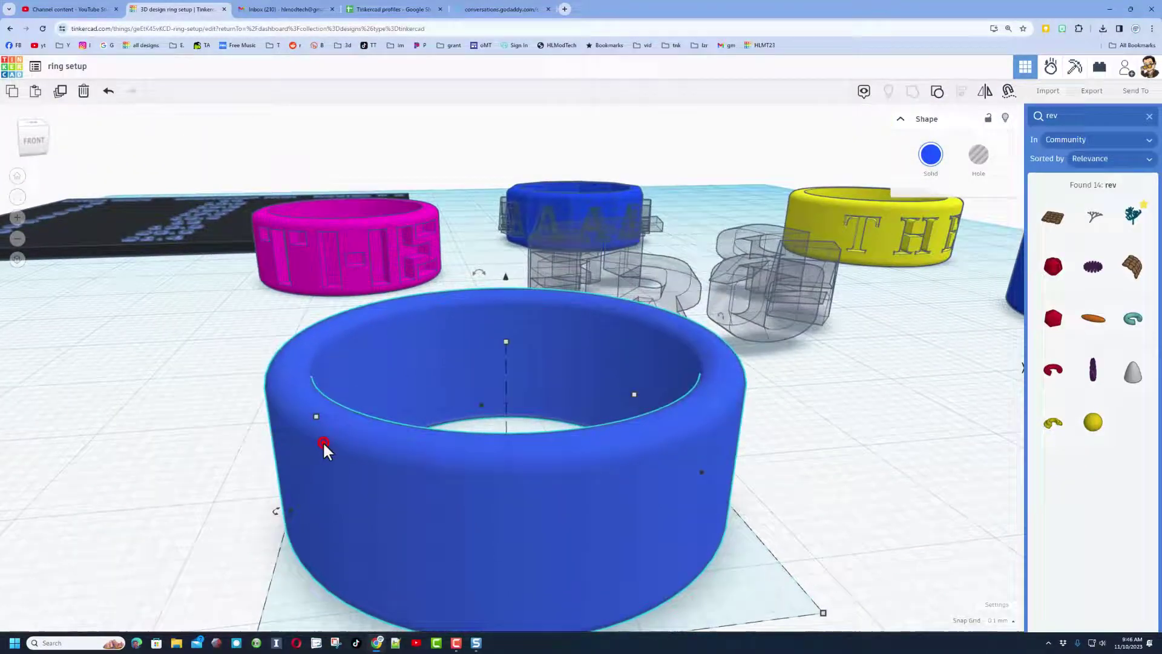
{"action": "left_click_drag", "start_coordinate": [323, 441], "coordinate": [322, 437]}
{"action": "left_click", "coordinate": [290, 347]}
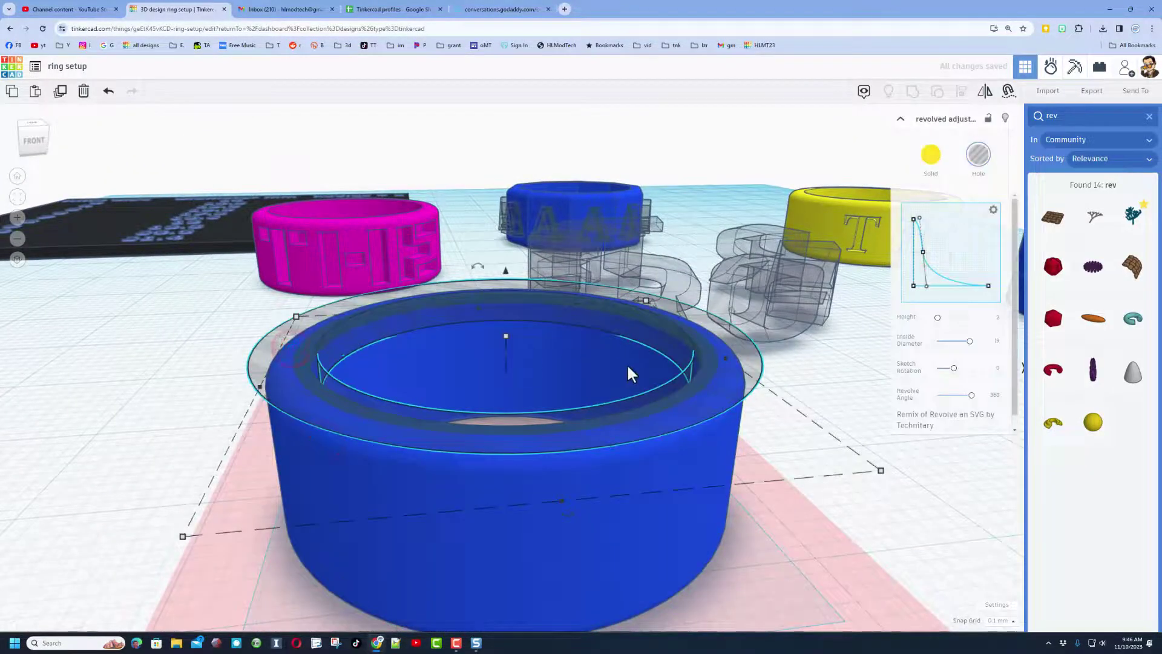
{"action": "left_click_drag", "start_coordinate": [927, 285], "coordinate": [931, 290]}
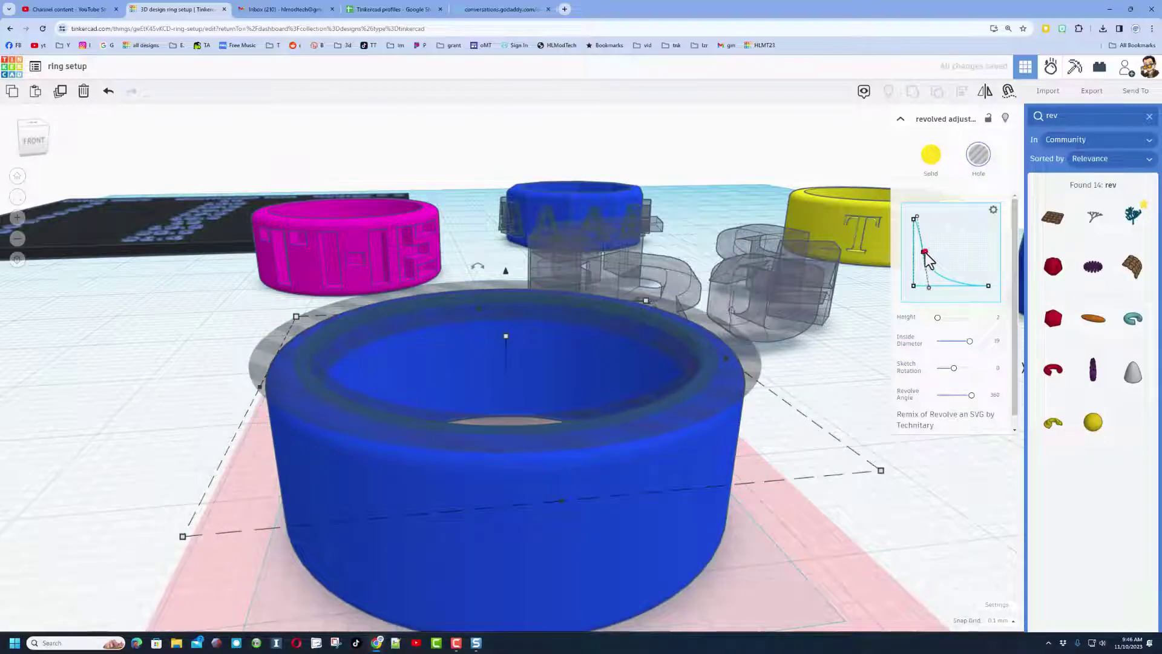
{"action": "left_click_drag", "start_coordinate": [928, 257], "coordinate": [925, 256]}
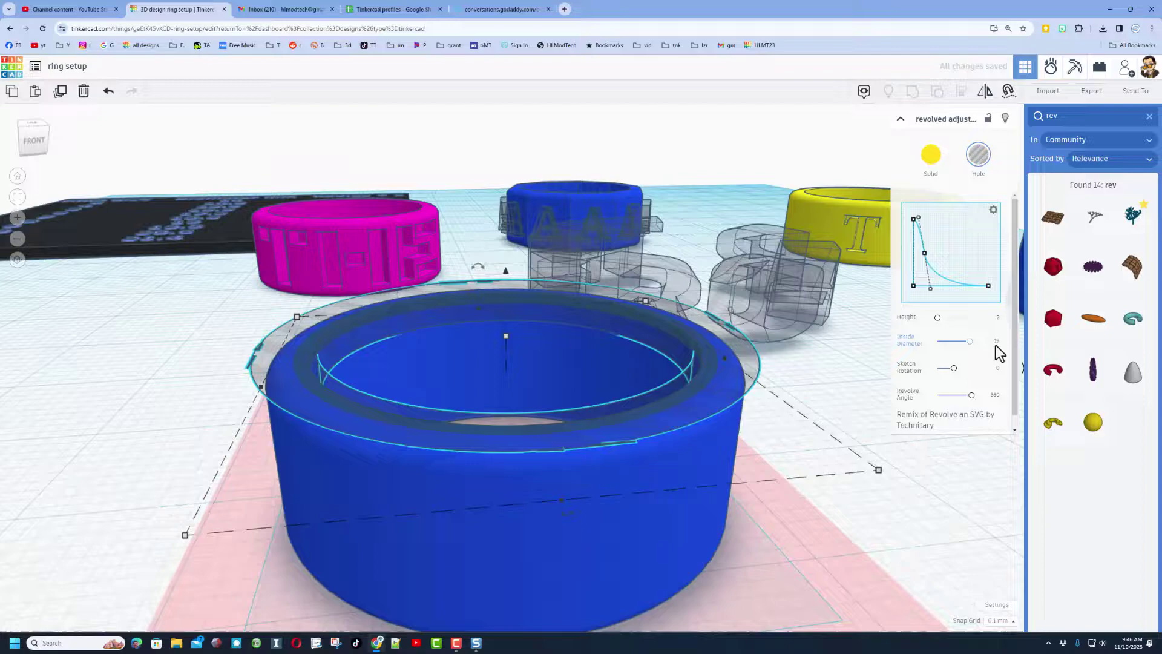
- Dismiss the load error notification and inspect the ring's rounded edges from a low side view
{"action": "left_click", "coordinate": [139, 370]}
{"action": "right_click_drag", "start_coordinate": [187, 358], "coordinate": [316, 332]}
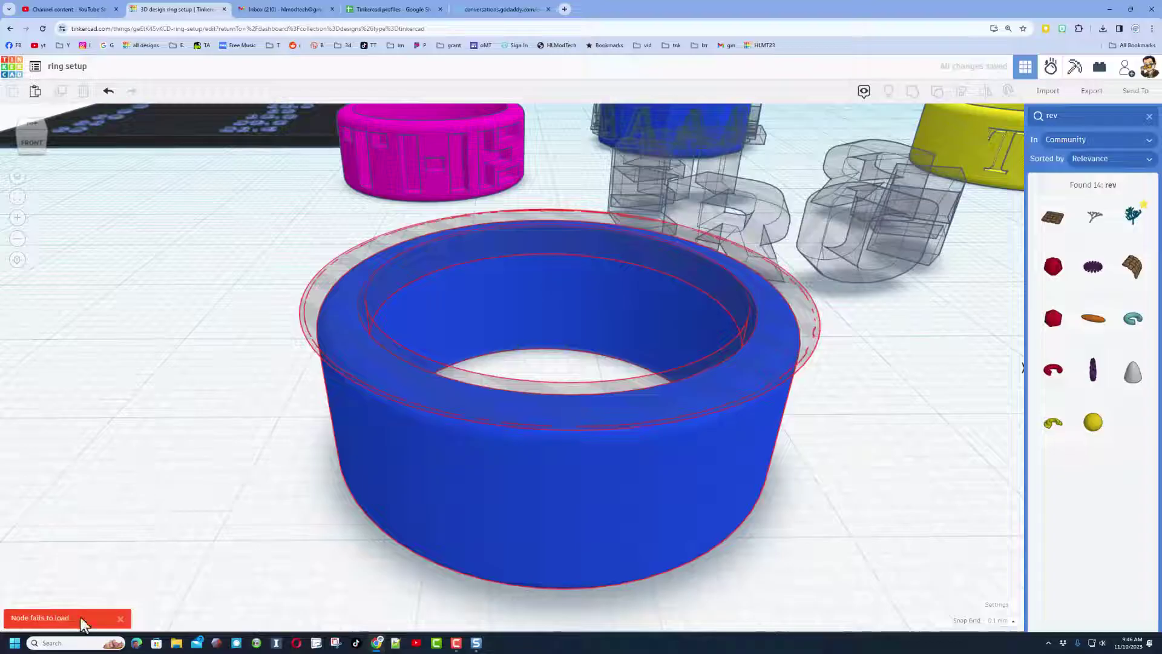
{"action": "left_click", "coordinate": [120, 618]}
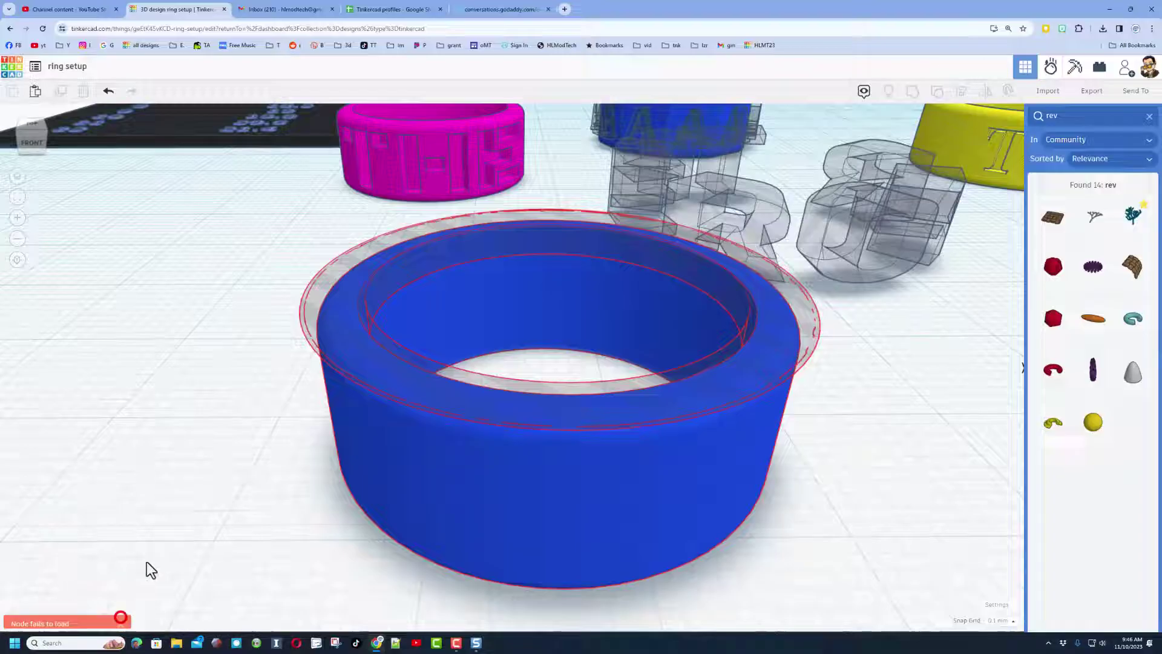
{"action": "mouse_move", "coordinate": [254, 381]}
{"action": "right_mouse_down"}
{"action": "mouse_move", "coordinate": [254, 358]}
{"action": "mouse_move", "coordinate": [278, 332]}
{"action": "mouse_move", "coordinate": [254, 351]}
{"action": "mouse_move", "coordinate": [495, 245]}
{"action": "right_mouse_up"}
{"action": "mouse_move", "coordinate": [562, 264]}
{"action": "right_mouse_down"}
{"action": "mouse_move", "coordinate": [421, 316]}
{"action": "mouse_move", "coordinate": [260, 329]}
{"action": "mouse_move", "coordinate": [330, 308]}
{"action": "mouse_move", "coordinate": [348, 321]}
{"action": "mouse_move", "coordinate": [277, 346]}
{"action": "right_mouse_up"}
- Ungroup the blue ring, duplicate the revolved bevel piece, and drop the copy to the workplane
{"action": "left_click", "coordinate": [431, 374]}
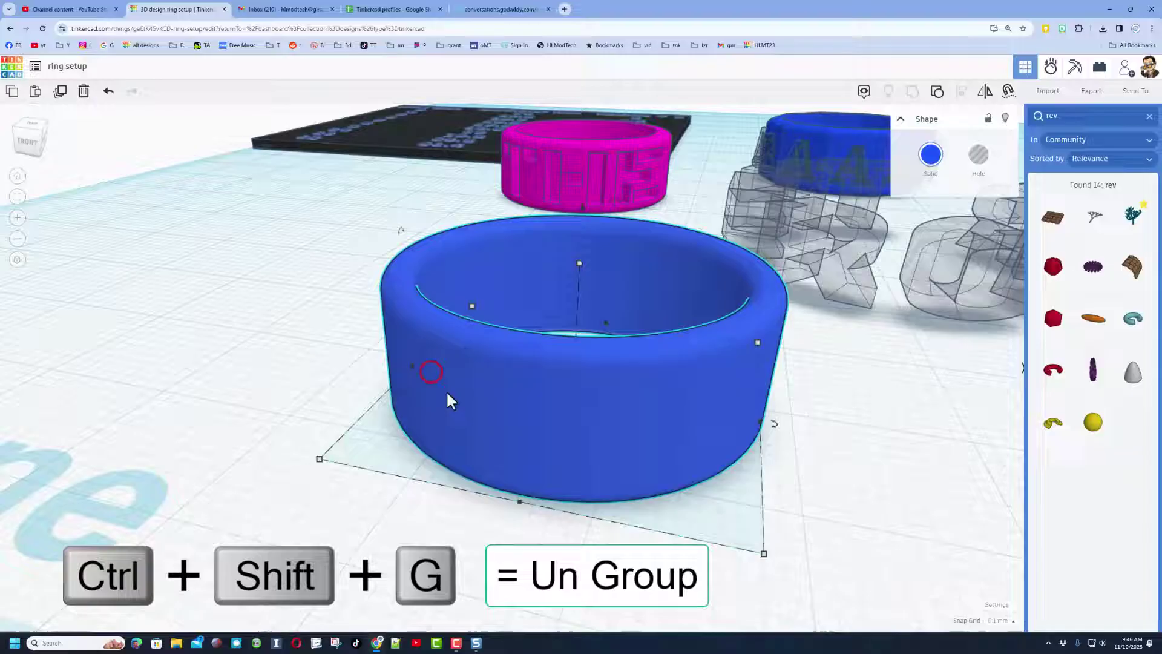
{"action": "left_click", "coordinate": [940, 98]}
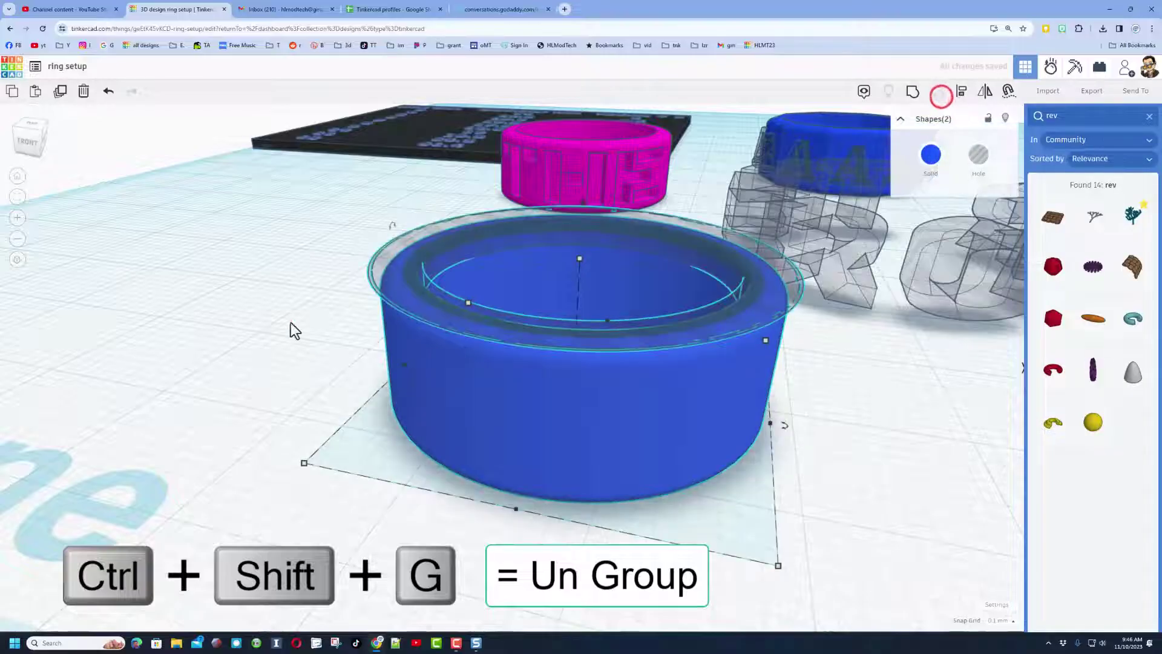
{"action": "left_click", "coordinate": [291, 322]}
{"action": "left_click", "coordinate": [394, 270]}
{"action": "key", "text": "ctrl+d"}
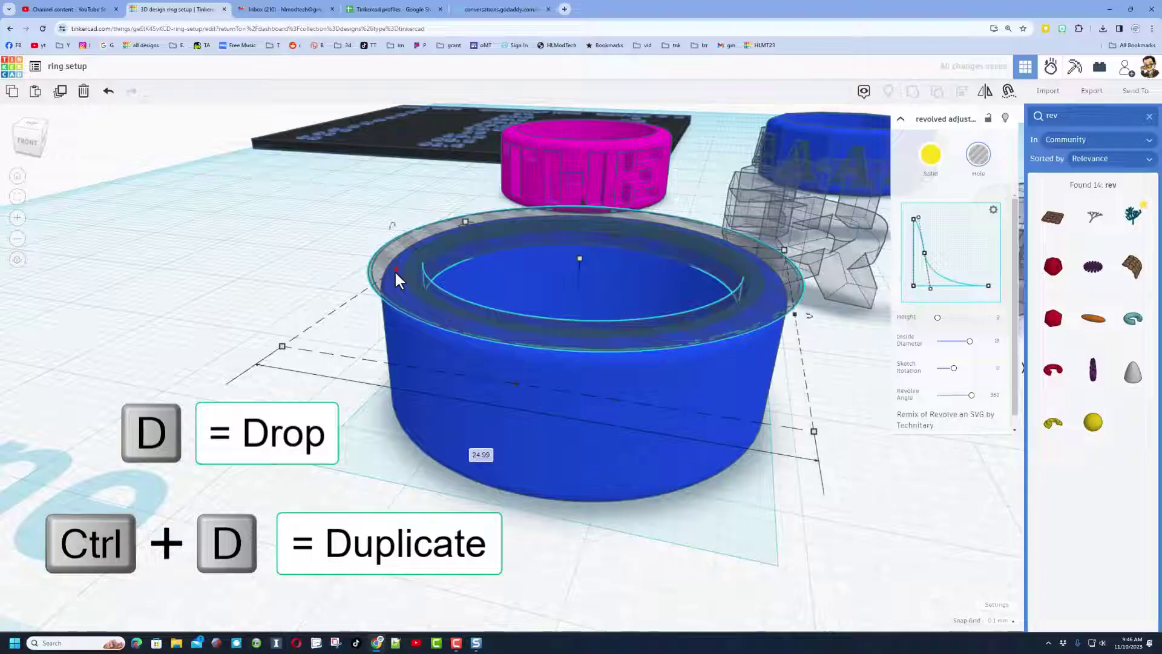
{"action": "key", "text": "d"}
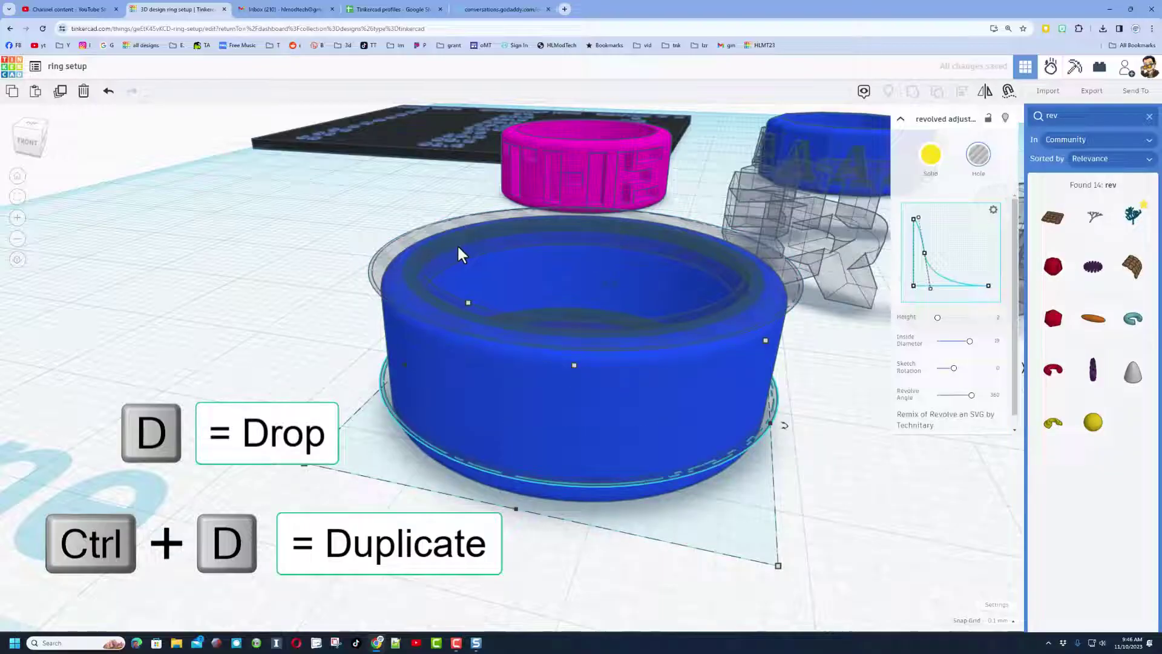
- Flip the bevel copy upside down and lower it two steps to the ring's bottom rim
{"action": "left_click", "coordinate": [833, 492]}
{"action": "left_click", "coordinate": [765, 428]}
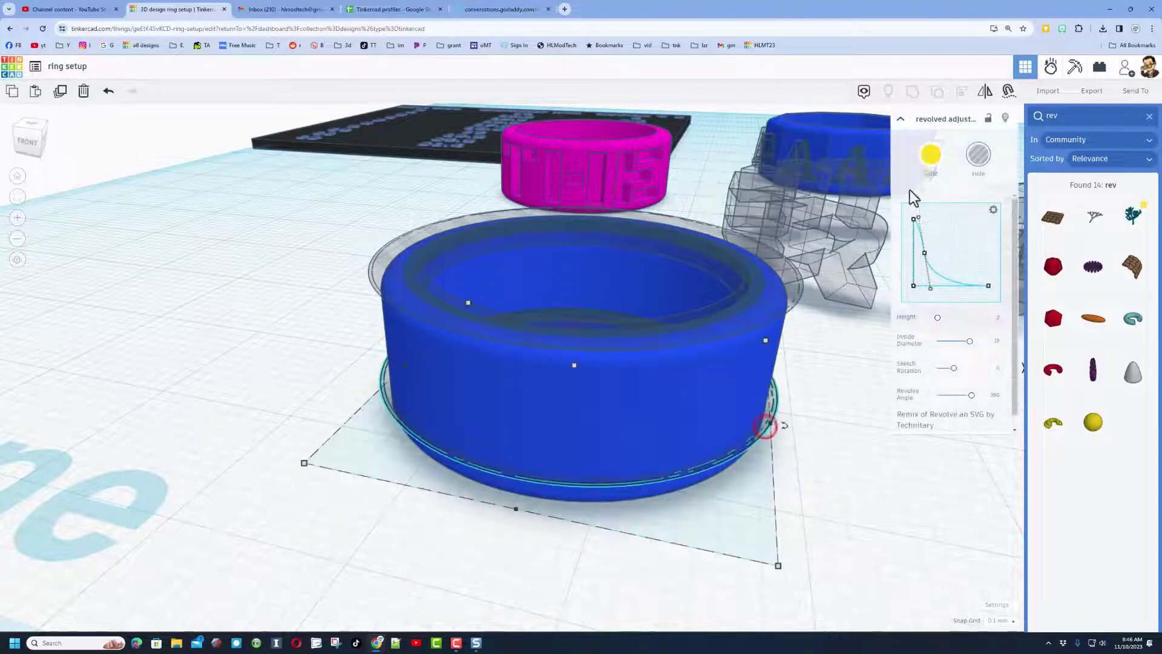
{"action": "left_click", "coordinate": [985, 92]}
{"action": "left_click", "coordinate": [817, 556]}
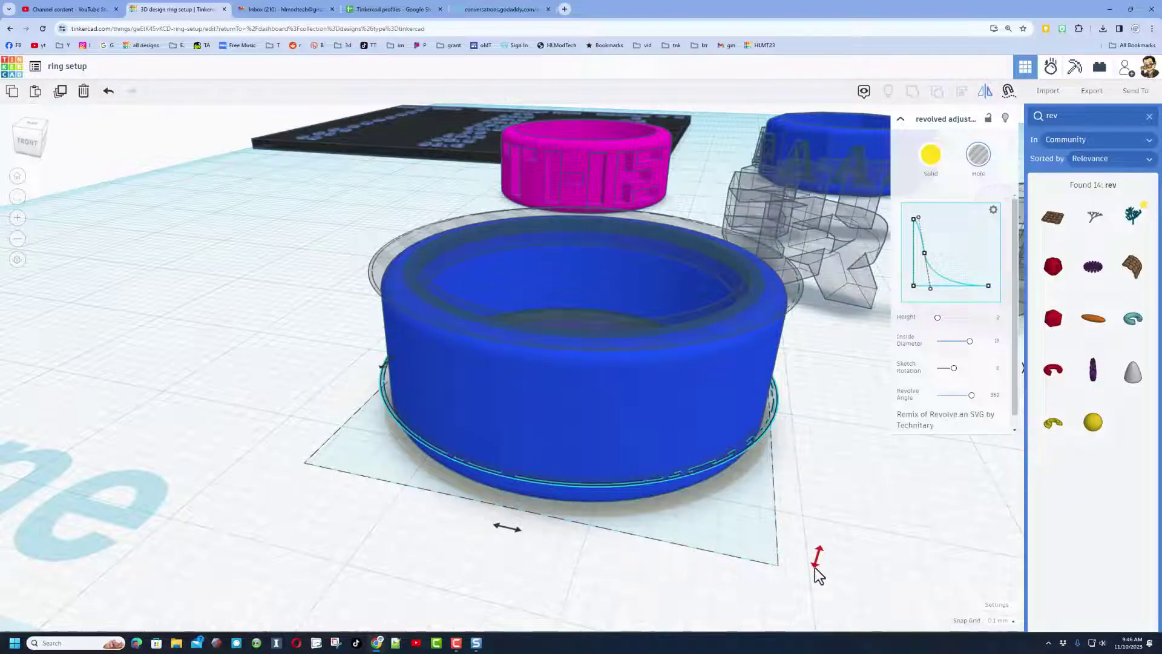
{"action": "left_click", "coordinate": [694, 580]}
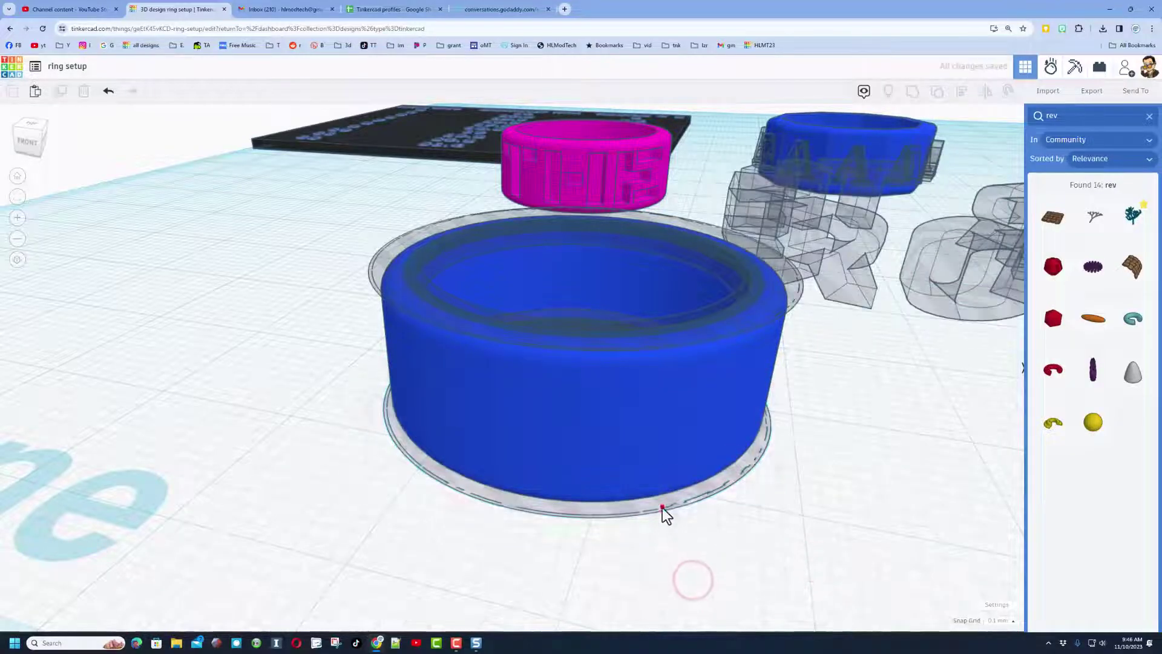
{"action": "left_click", "coordinate": [663, 509]}
{"action": "right_click_drag", "start_coordinate": [691, 551], "coordinate": [701, 452]}
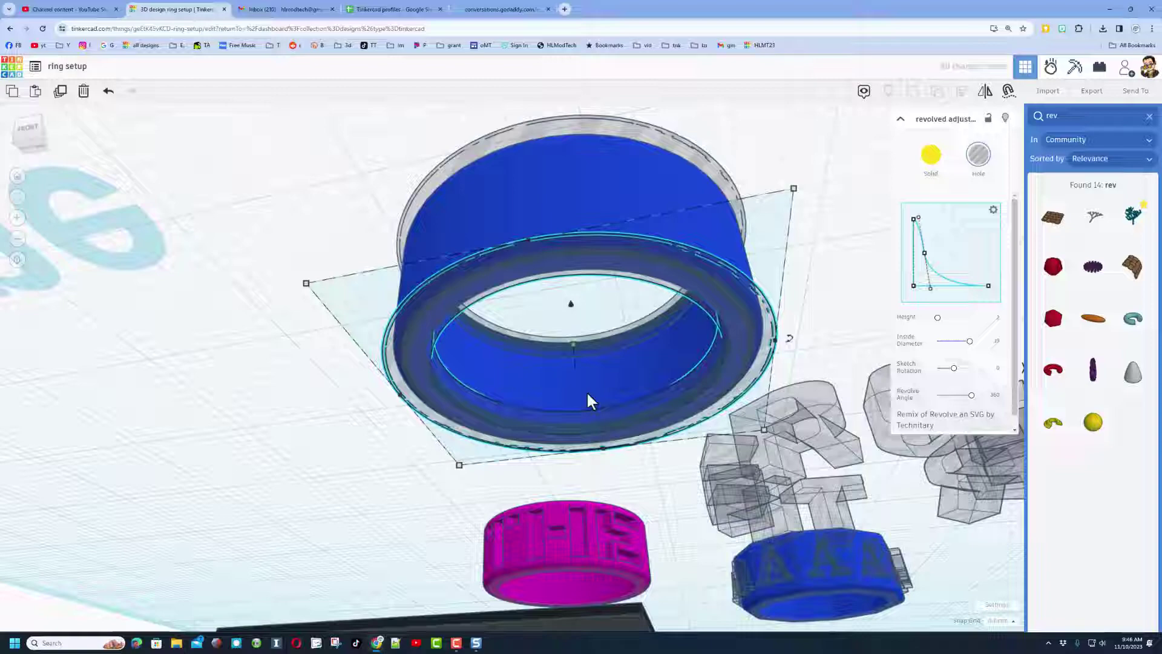
{"action": "right_click_drag", "start_coordinate": [587, 397], "coordinate": [588, 462]}
{"action": "key", "text": "ctrl+Down"}
{"action": "key", "text": "ctrl+Down"}
{"action": "key", "text": "ctrl+Down"}
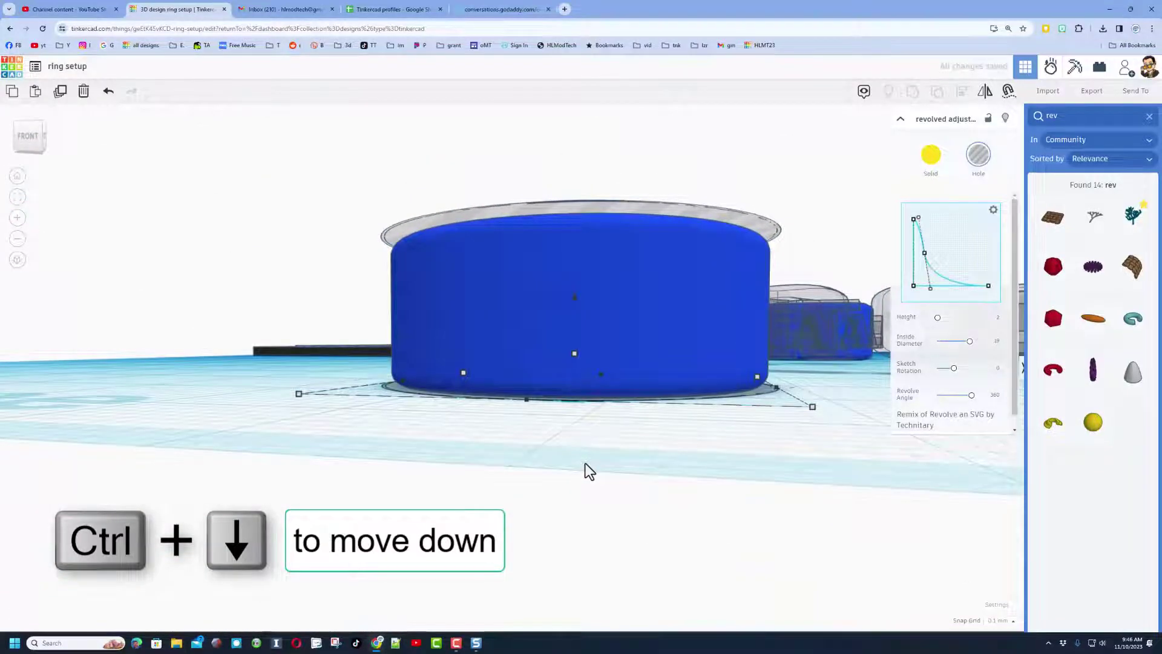
{"action": "key", "text": "ctrl+Down"}
{"action": "key", "text": "ctrl+Down"}
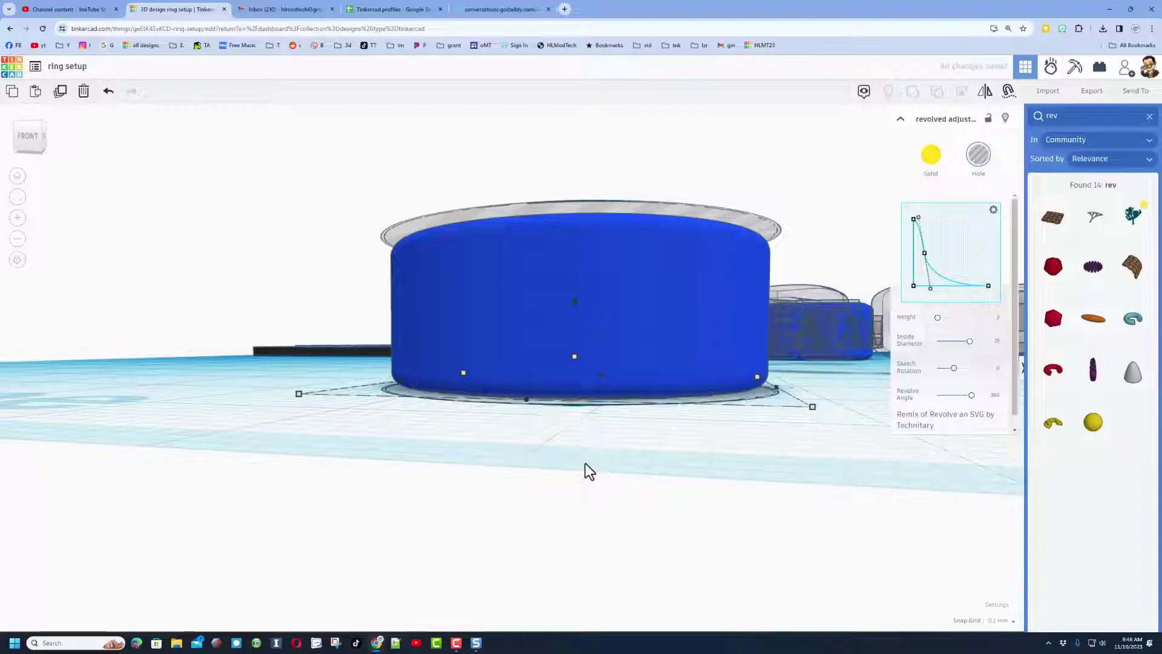
- Hide the blue tube, then group both bevel pieces and make the group a hole
{"action": "right_click_drag", "start_coordinate": [519, 505], "coordinate": [529, 508]}
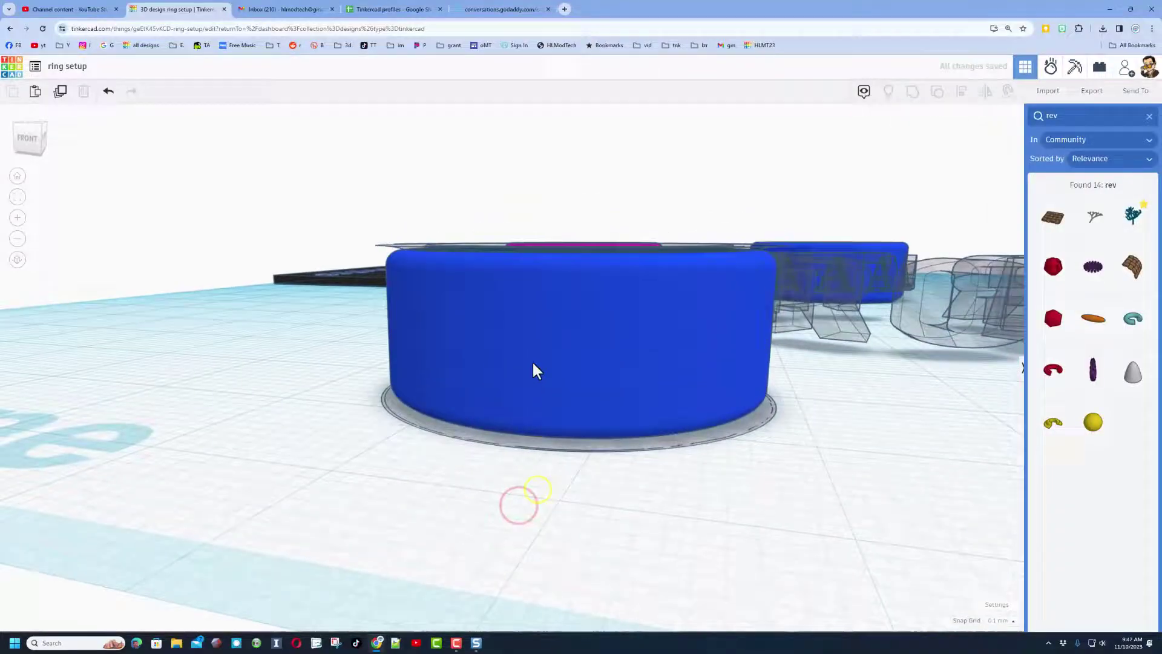
{"action": "left_click", "coordinate": [533, 364]}
{"action": "left_click", "coordinate": [1006, 118]}
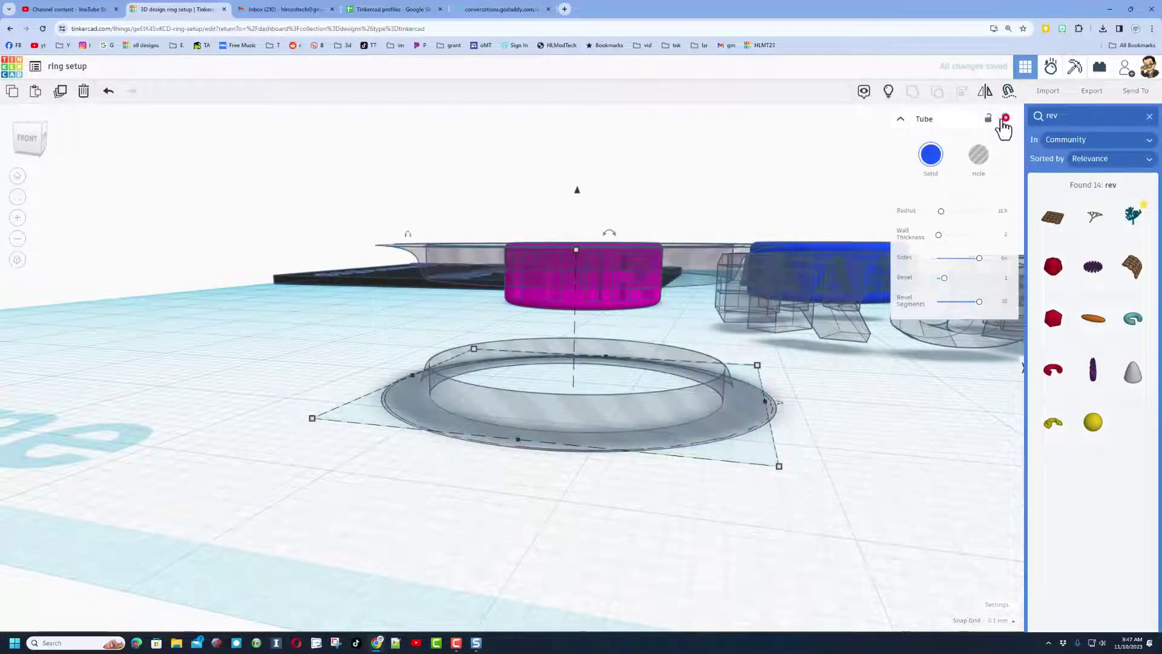
{"action": "key", "text": "Escape"}
{"action": "right_click_drag", "start_coordinate": [642, 365], "coordinate": [487, 376]}
{"action": "scroll", "coordinate": [375, 315], "scroll_direction": "up", "scroll_amount": 3}
{"action": "left_click_drag", "start_coordinate": [264, 253], "coordinate": [412, 423]}
{"action": "key", "text": "ctrl+g"}
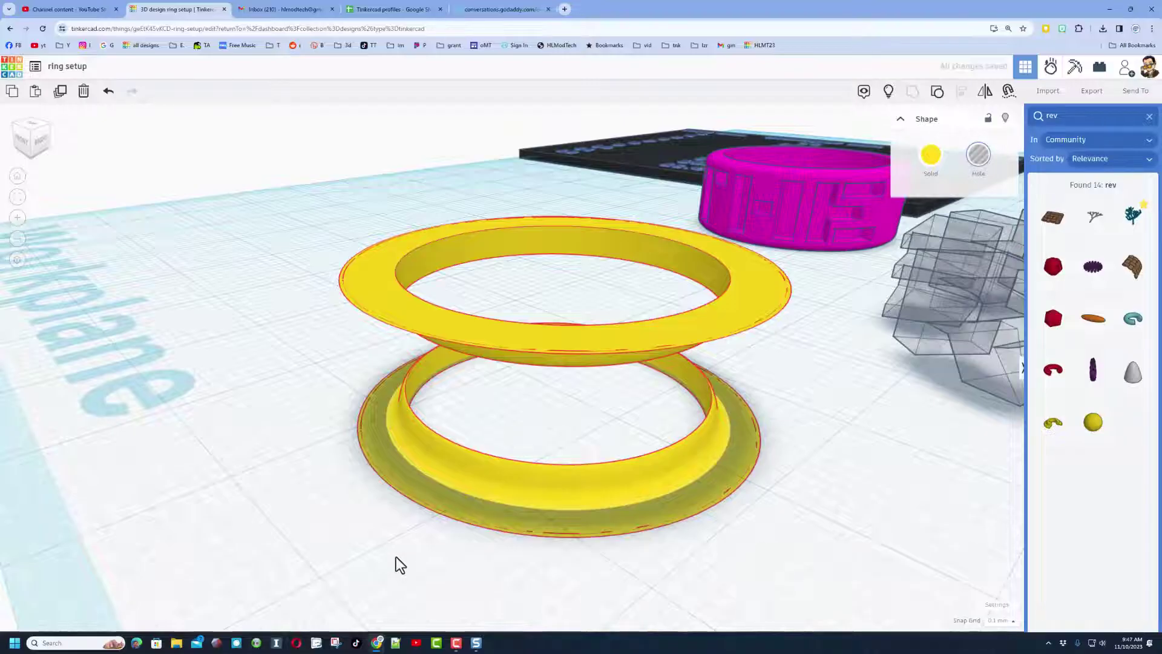
{"action": "key", "text": "h"}
{"action": "right_click_drag", "start_coordinate": [386, 557], "coordinate": [780, 233]}
- Show all shapes again and align the tube with the bevel hole group
{"action": "left_click", "coordinate": [889, 91]}
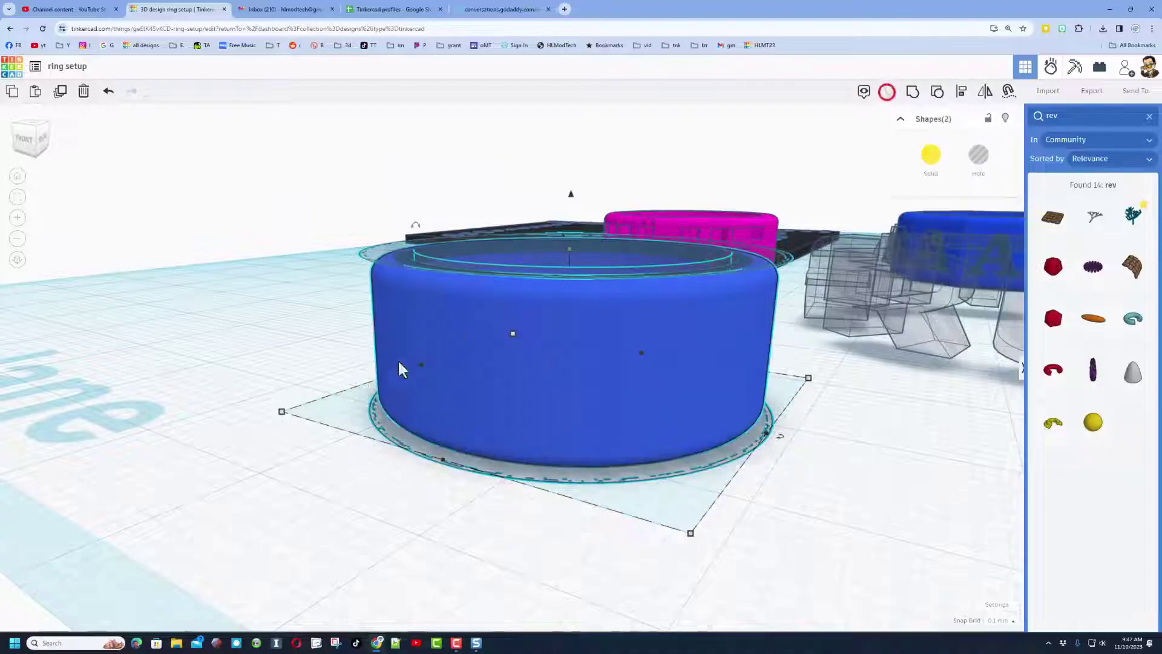
{"action": "left_click", "coordinate": [279, 384]}
{"action": "right_click_drag", "start_coordinate": [325, 307], "coordinate": [227, 310]}
{"action": "left_click_drag", "start_coordinate": [238, 260], "coordinate": [388, 455]}
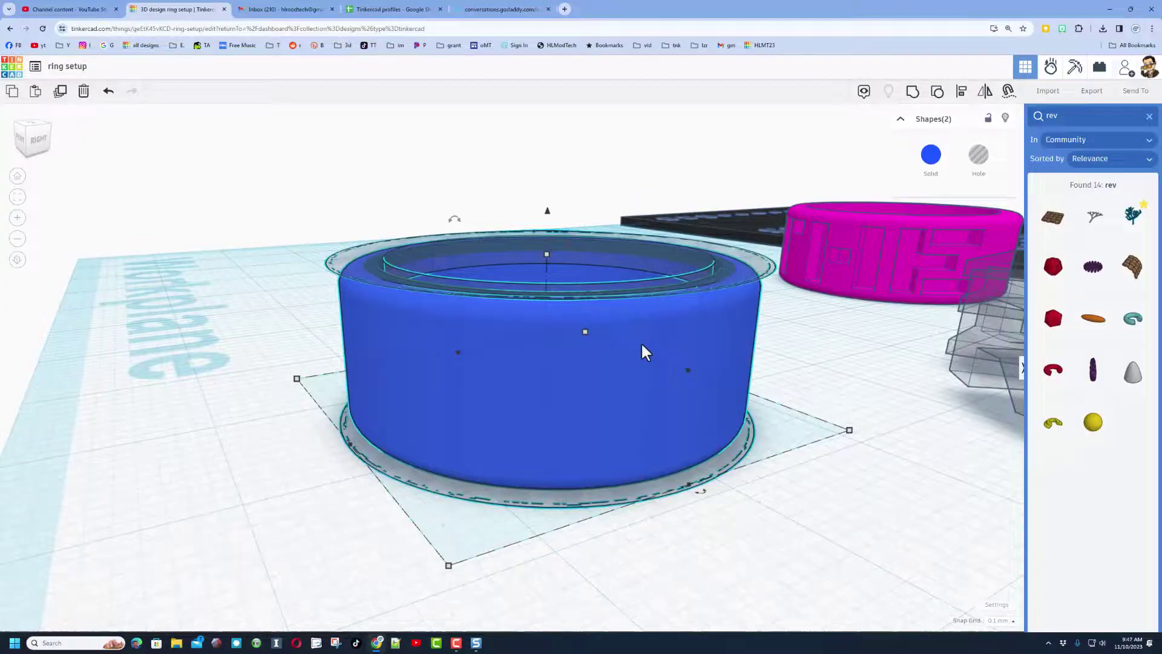
{"action": "key", "text": "l"}
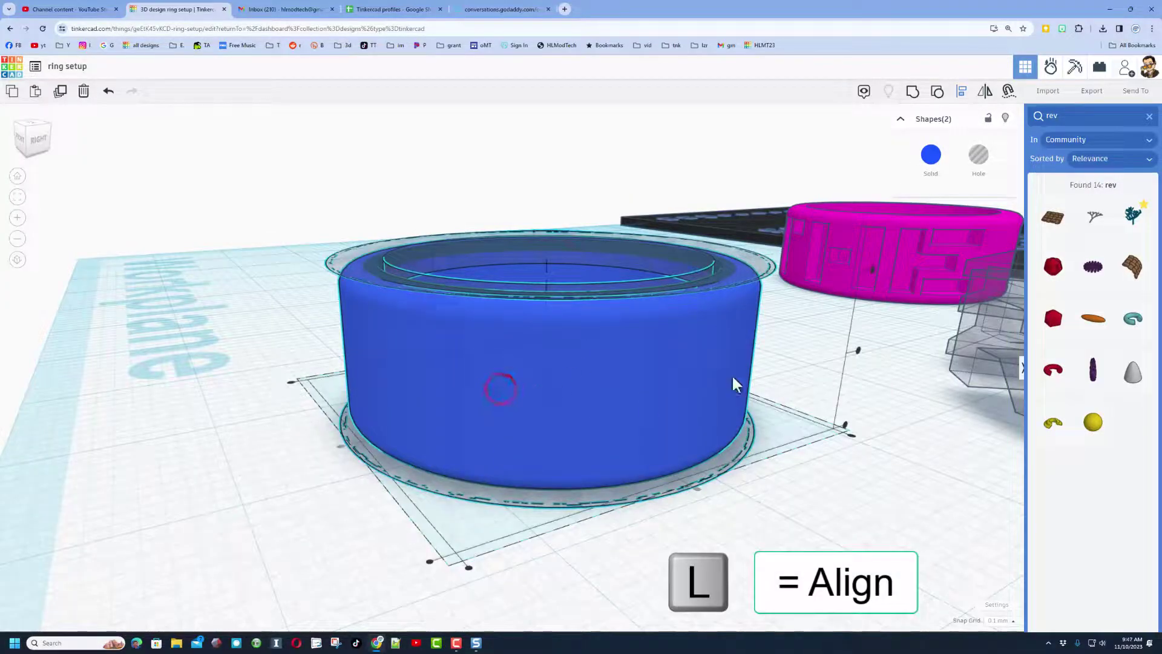
{"action": "left_click", "coordinate": [859, 353]}
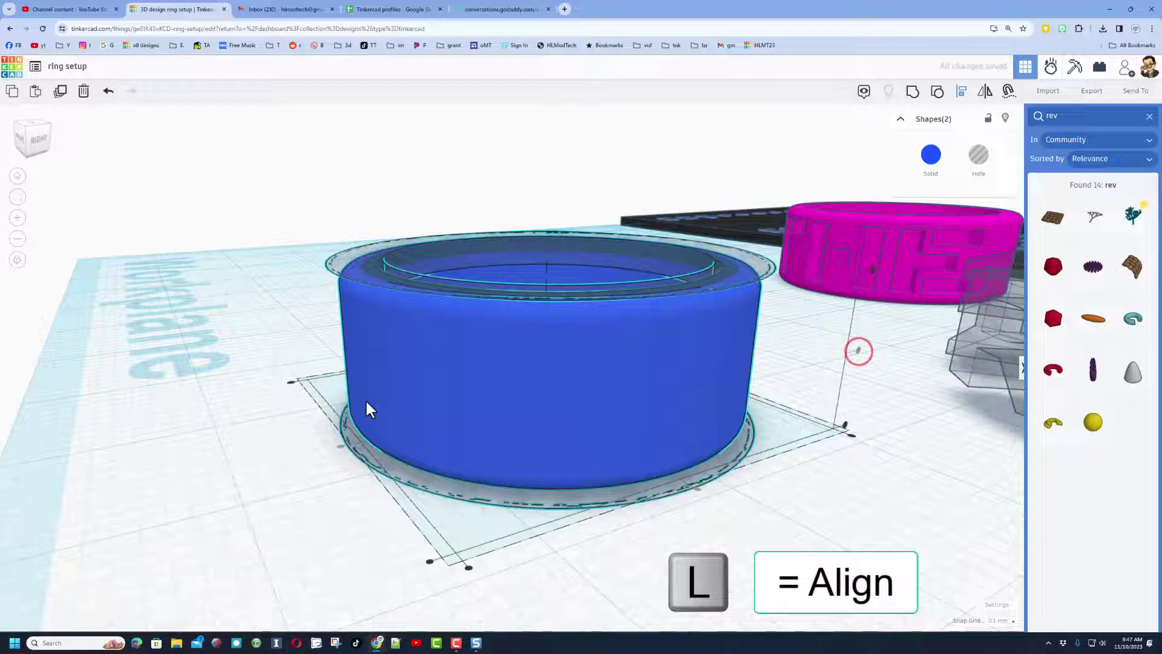
- Group the tube and bevel hole so both inside edges are cut bevelled
{"action": "left_click", "coordinate": [267, 390]}
{"action": "right_click_drag", "start_coordinate": [268, 394], "coordinate": [335, 392]}
{"action": "key", "text": "ctrl+g"}
{"action": "left_click_drag", "start_coordinate": [317, 262], "coordinate": [416, 443]}
{"action": "key", "text": "ctrl+g"}
{"action": "right_click_drag", "start_coordinate": [340, 373], "coordinate": [217, 416]}
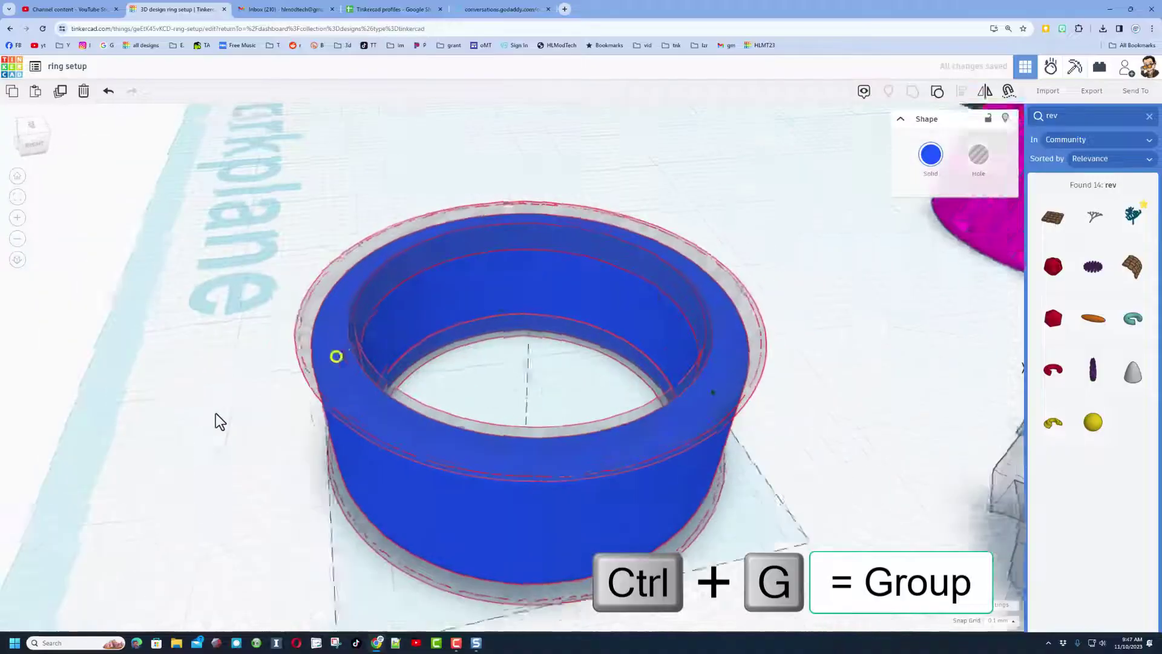
{"action": "mouse_move", "coordinate": [466, 488]}
{"action": "right_mouse_down"}
{"action": "mouse_move", "coordinate": [509, 431]}
{"action": "mouse_move", "coordinate": [516, 379]}
{"action": "mouse_move", "coordinate": [481, 379]}
{"action": "mouse_move", "coordinate": [472, 456]}
{"action": "mouse_move", "coordinate": [451, 431]}
{"action": "mouse_move", "coordinate": [490, 462]}
{"action": "mouse_move", "coordinate": [576, 492]}
{"action": "mouse_move", "coordinate": [727, 470]}
{"action": "right_mouse_up"}
- Centre the letter shapes on the front blue ring, front-to-back and side-to-side
{"action": "left_click", "coordinate": [727, 469]}
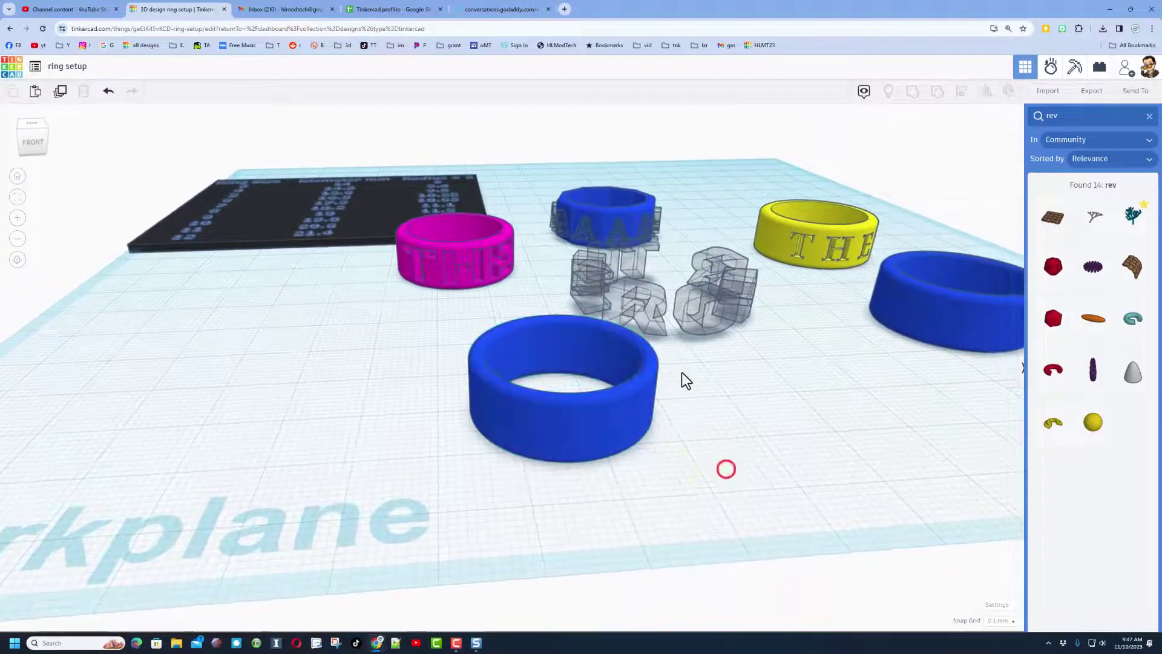
{"action": "left_click_drag", "start_coordinate": [637, 325], "coordinate": [542, 420]}
{"action": "key", "text": "l"}
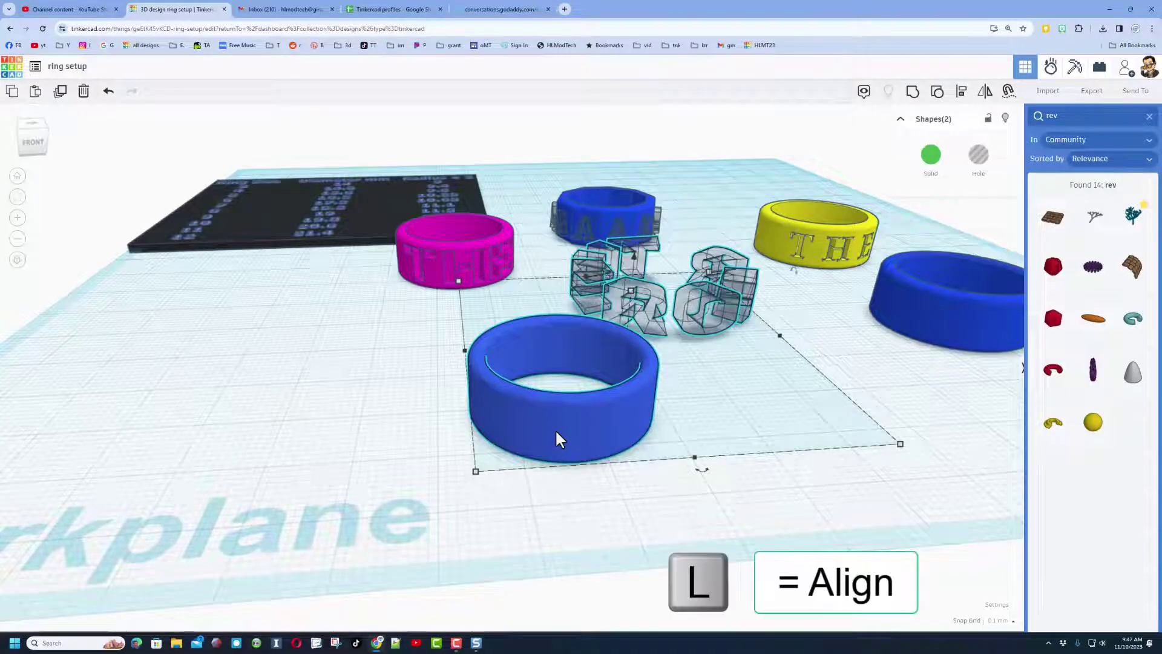
{"action": "left_click", "coordinate": [552, 433]}
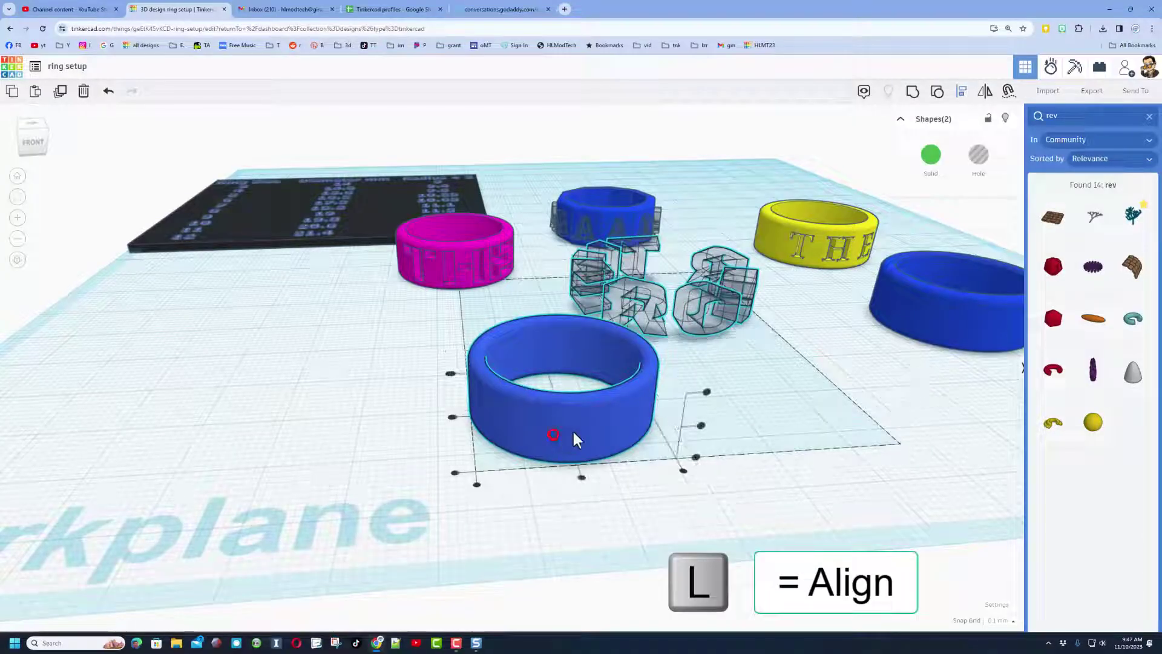
{"action": "left_click", "coordinate": [582, 477]}
{"action": "left_click", "coordinate": [452, 417]}
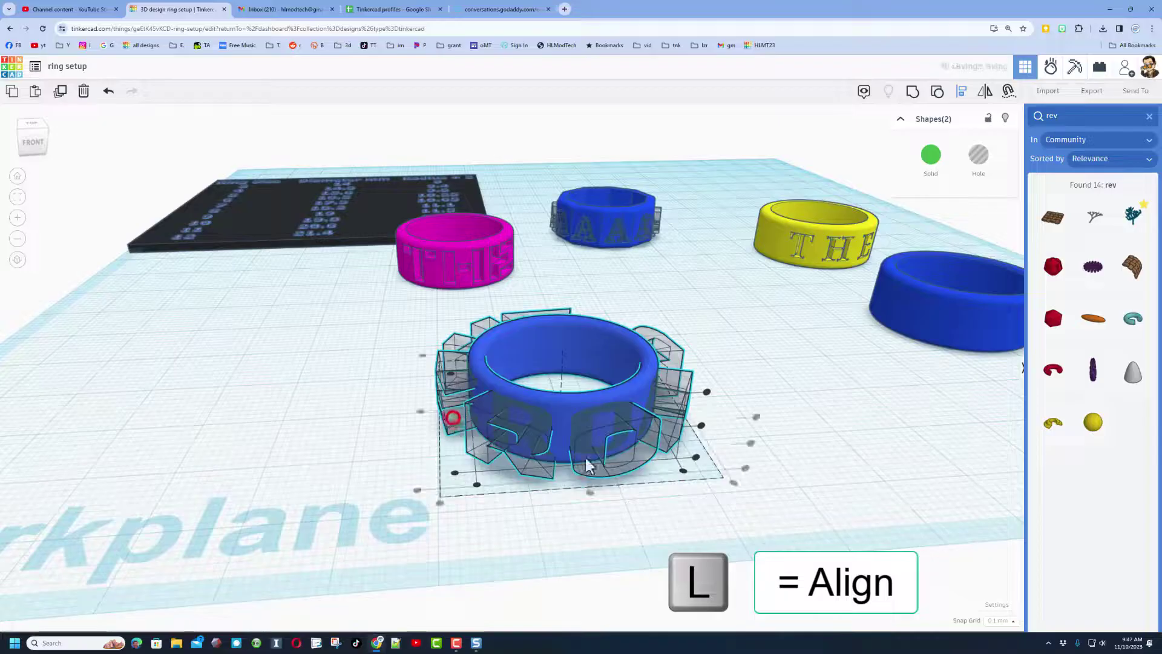
{"action": "left_click", "coordinate": [702, 426]}
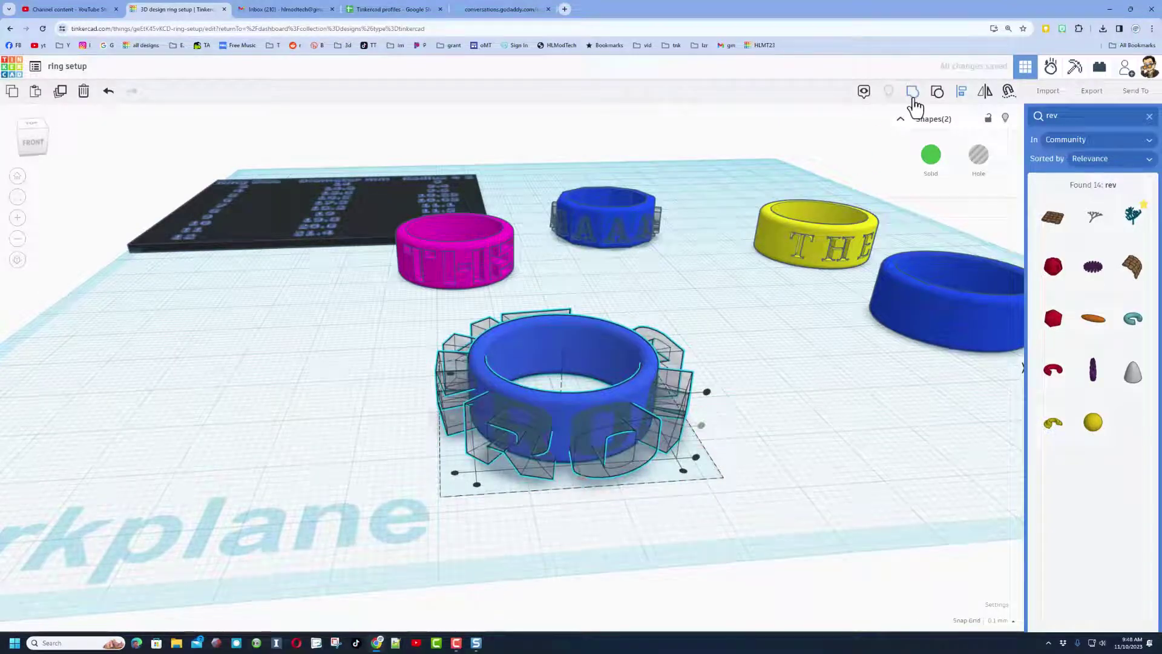
{"action": "right_click_drag", "start_coordinate": [630, 515], "coordinate": [686, 527]}
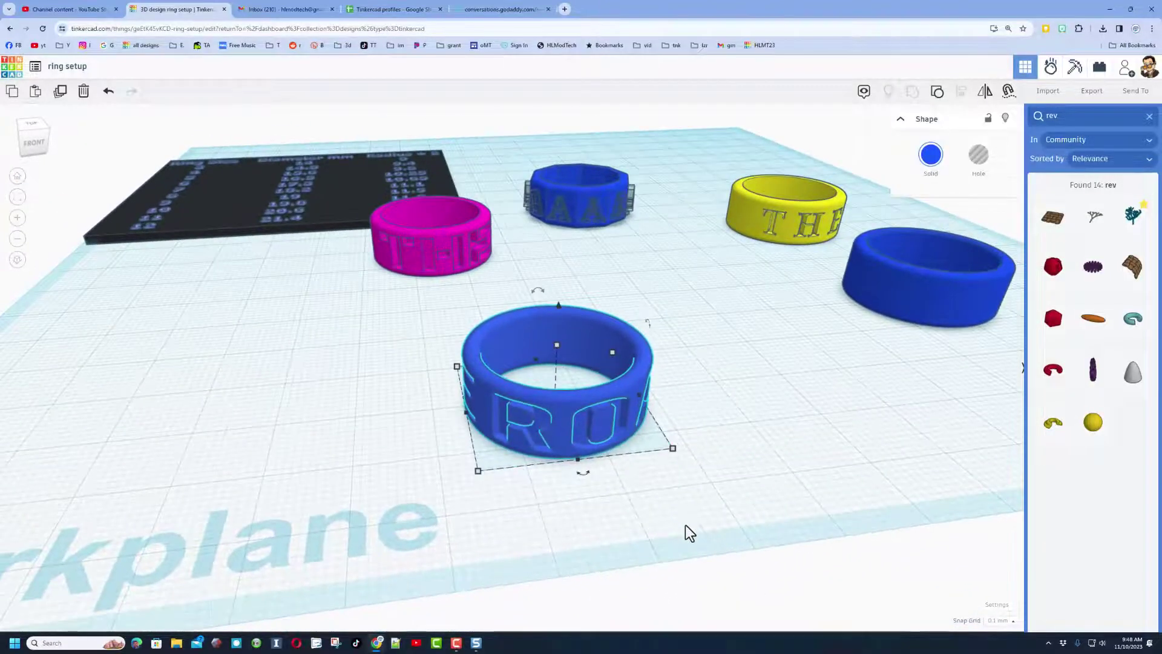
{"action": "left_click", "coordinate": [623, 509]}
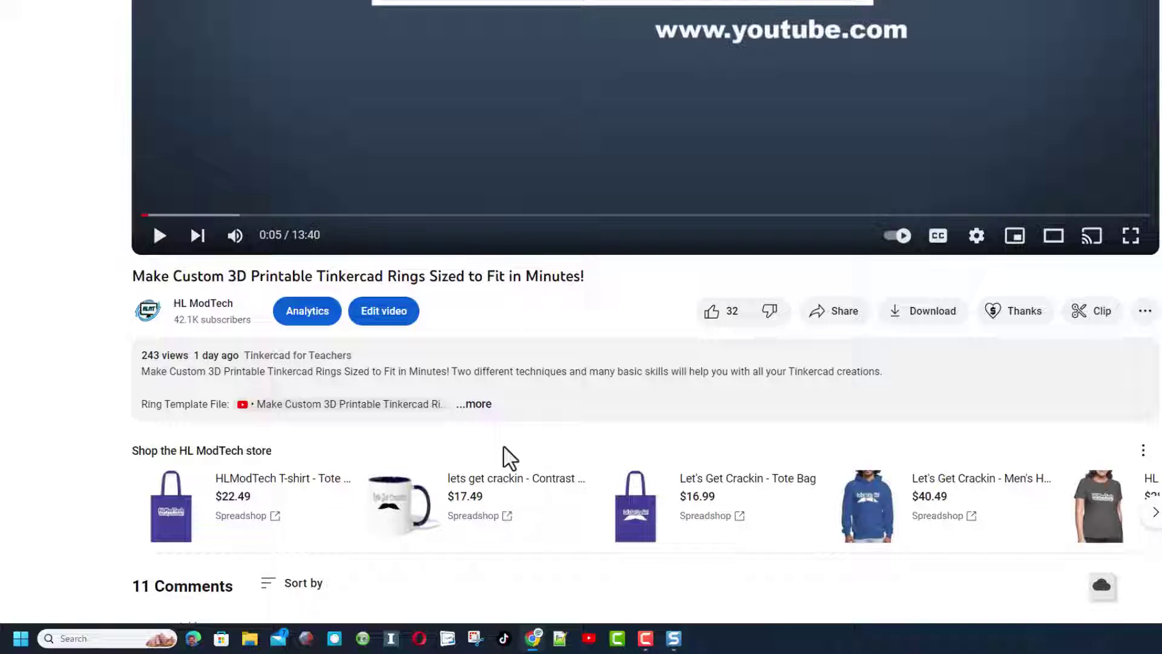
- Scroll the YouTube page down to the comment asking about beveling a ring's inside
{"action": "scroll", "coordinate": [507, 455], "scroll_direction": "down", "scroll_amount": 3}
{"action": "scroll", "coordinate": [507, 451], "scroll_direction": "down", "scroll_amount": 1}
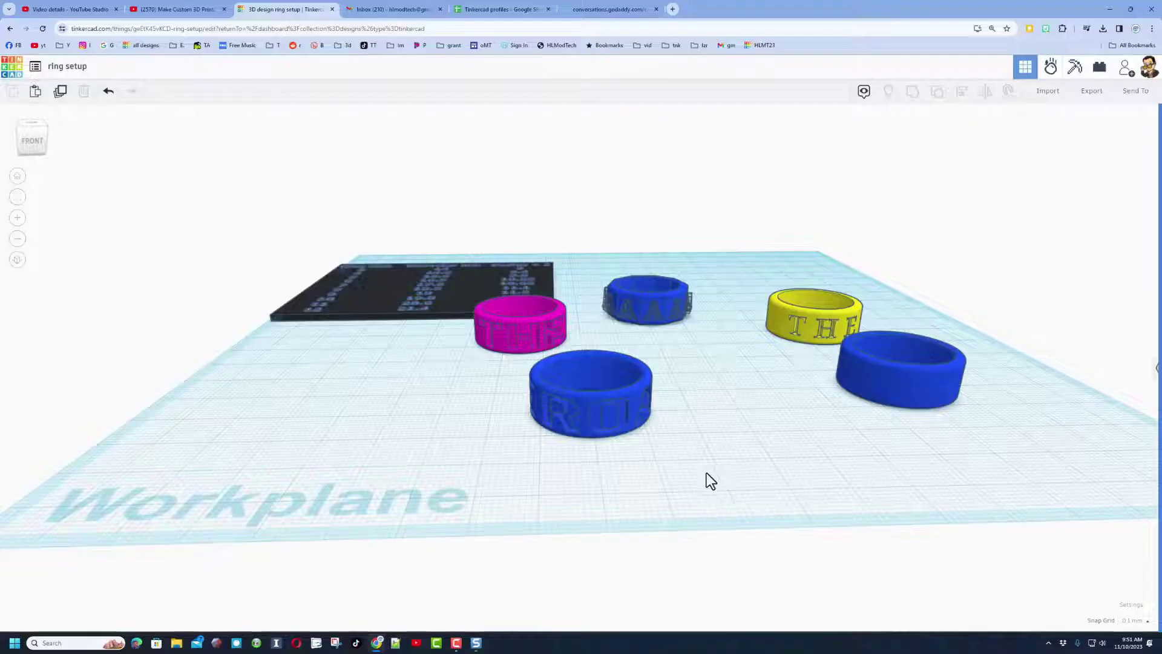
{"action": "mouse_move", "coordinate": [706, 480]}
{"action": "right_mouse_down"}
{"action": "mouse_move", "coordinate": [667, 467]}
{"action": "mouse_move", "coordinate": [710, 488]}
{"action": "mouse_move", "coordinate": [755, 462]}
{"action": "mouse_move", "coordinate": [718, 471]}
{"action": "right_mouse_up"}
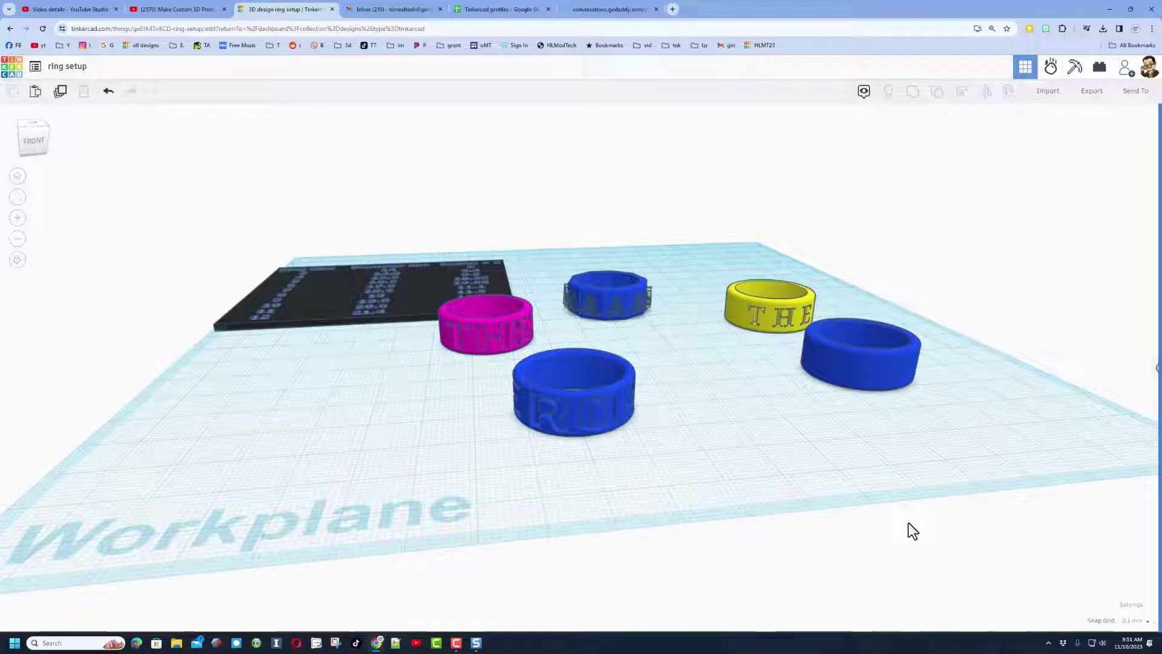
- Turn off the workplane grid in the workspace settings, leaving the background colour unchanged
{"action": "left_click", "coordinate": [1129, 606]}
{"action": "left_click", "coordinate": [676, 237]}
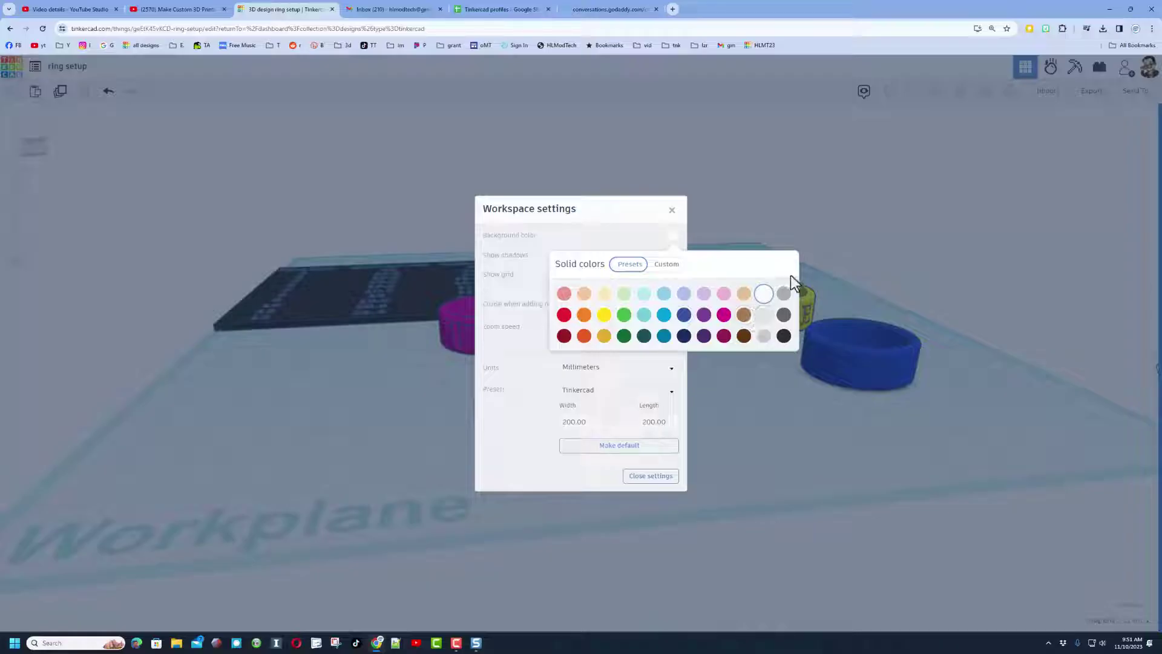
{"action": "left_click", "coordinate": [623, 235]}
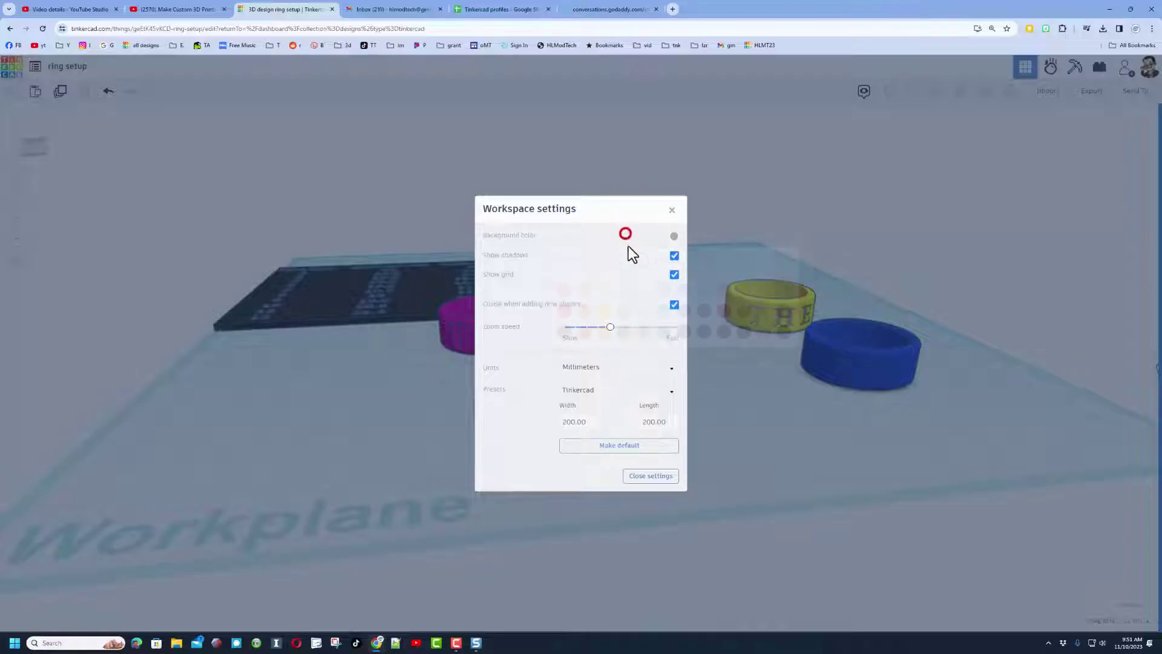
{"action": "left_click", "coordinate": [674, 275]}
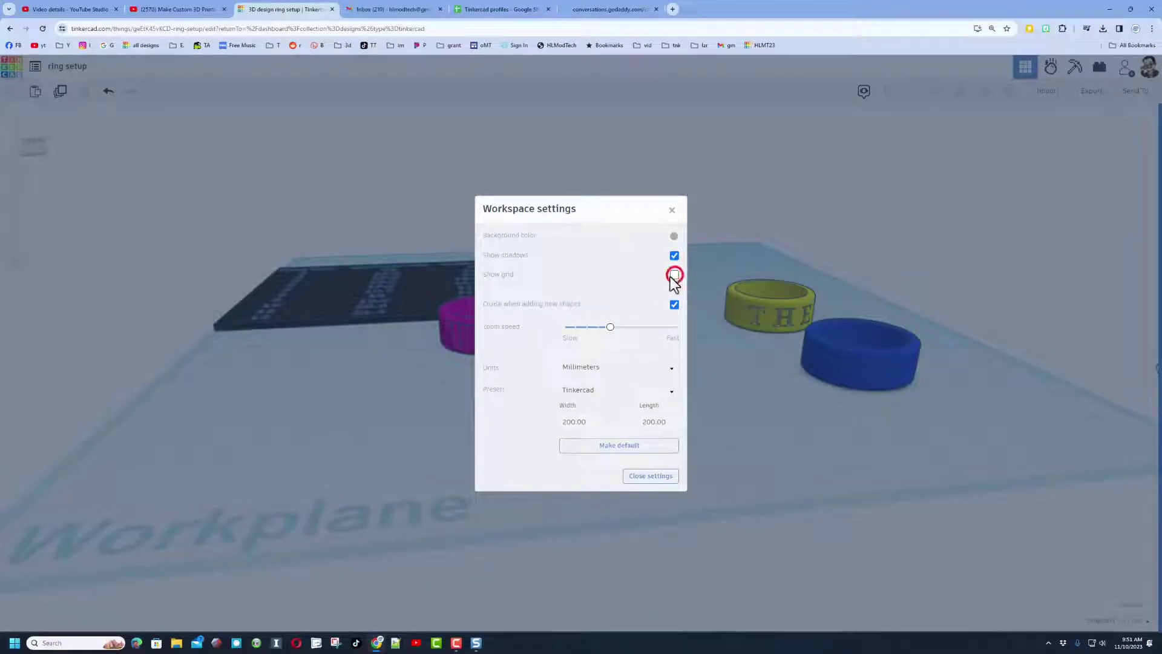
{"action": "left_click", "coordinate": [654, 477]}
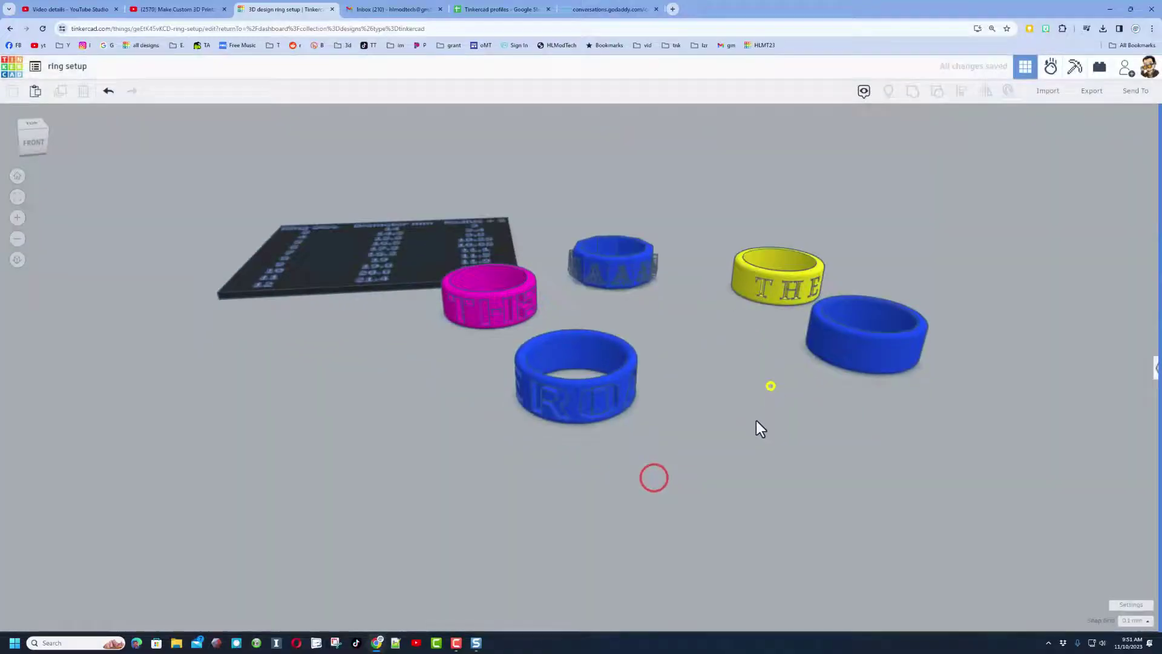
- Hide the plate, the three back rings and the right blue ring, leaving only the lettered ring
{"action": "right_click_drag", "start_coordinate": [757, 420], "coordinate": [717, 297]}
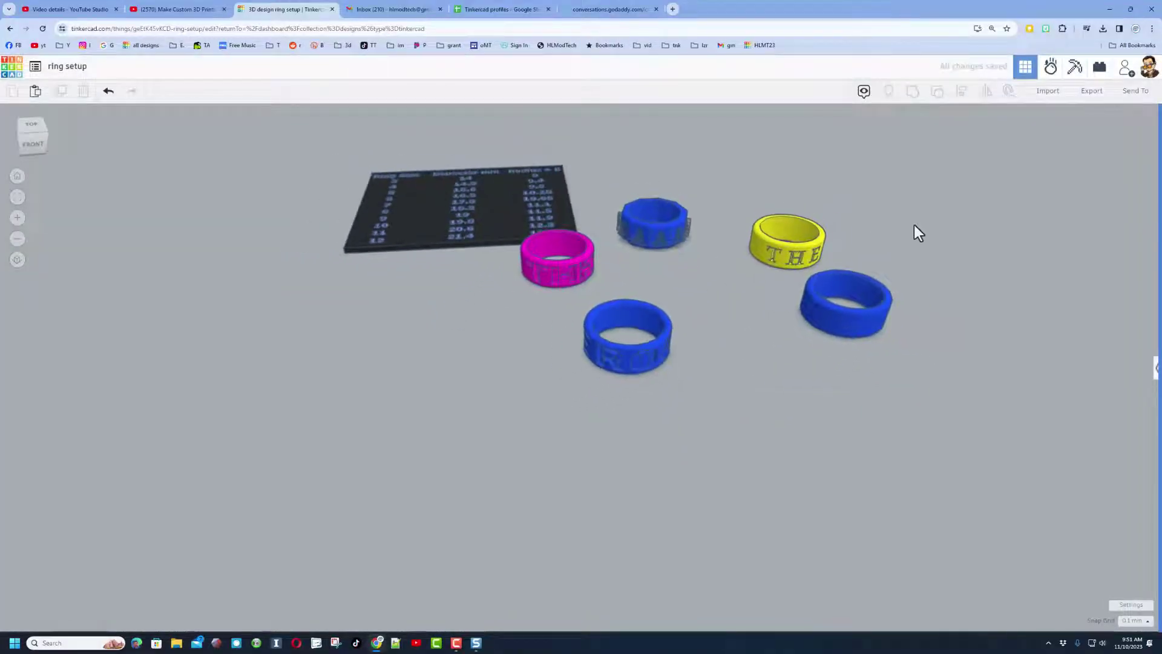
{"action": "left_click_drag", "start_coordinate": [748, 255], "coordinate": [545, 259]}
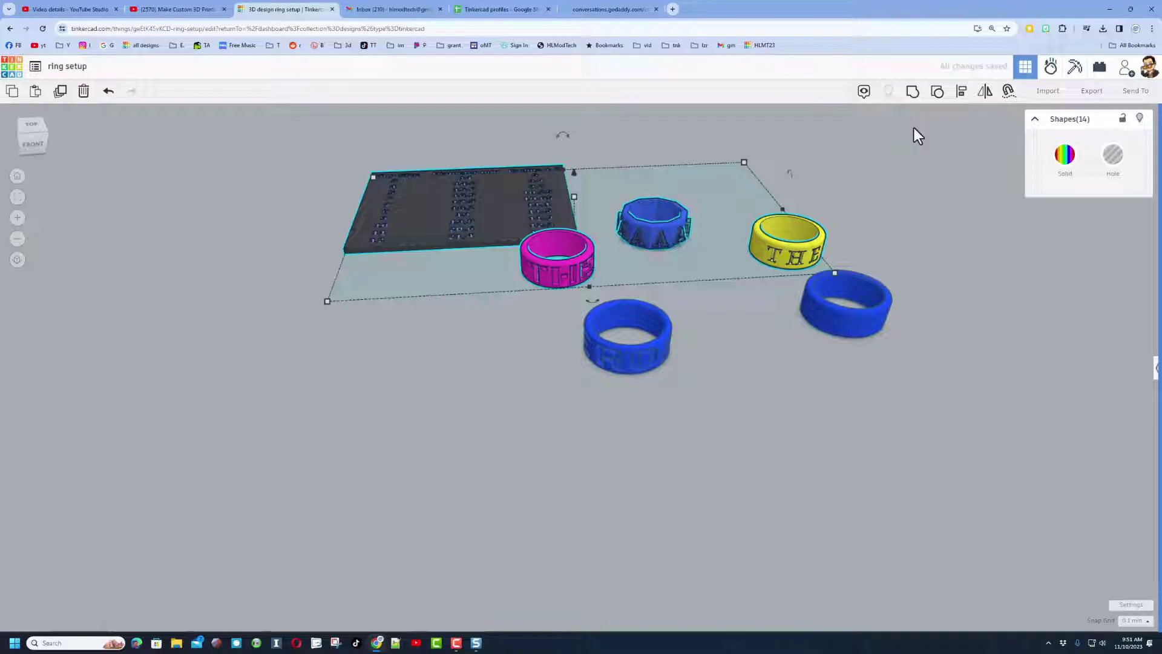
{"action": "left_click", "coordinate": [1138, 119]}
{"action": "left_click_drag", "start_coordinate": [937, 222], "coordinate": [780, 306]}
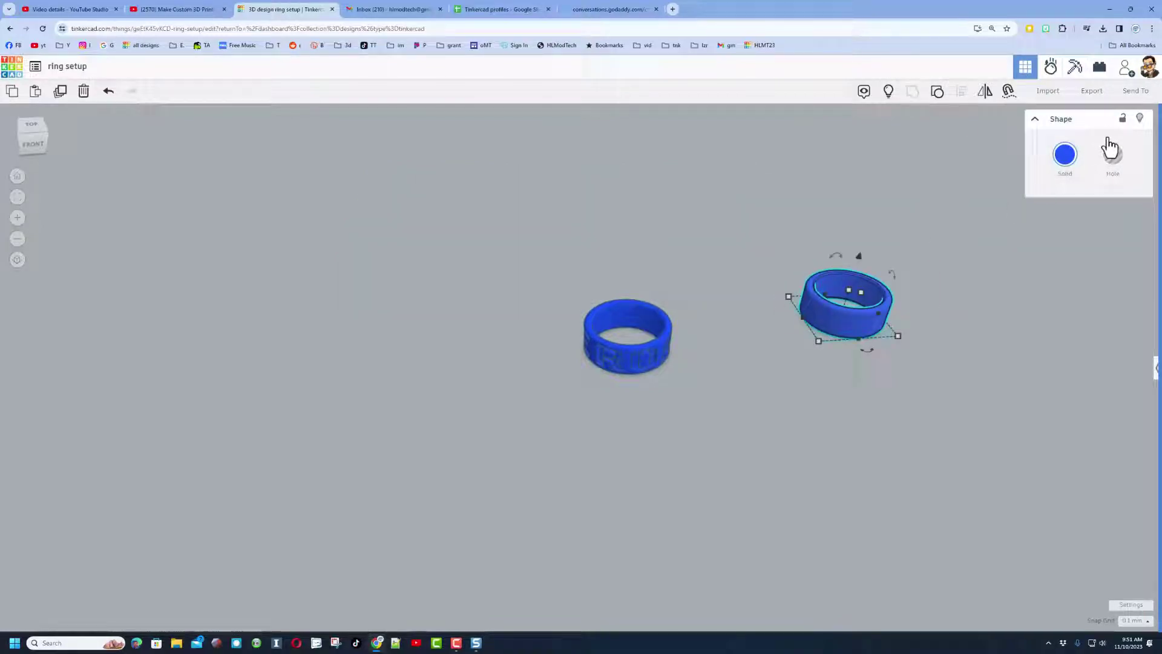
{"action": "left_click", "coordinate": [1140, 119]}
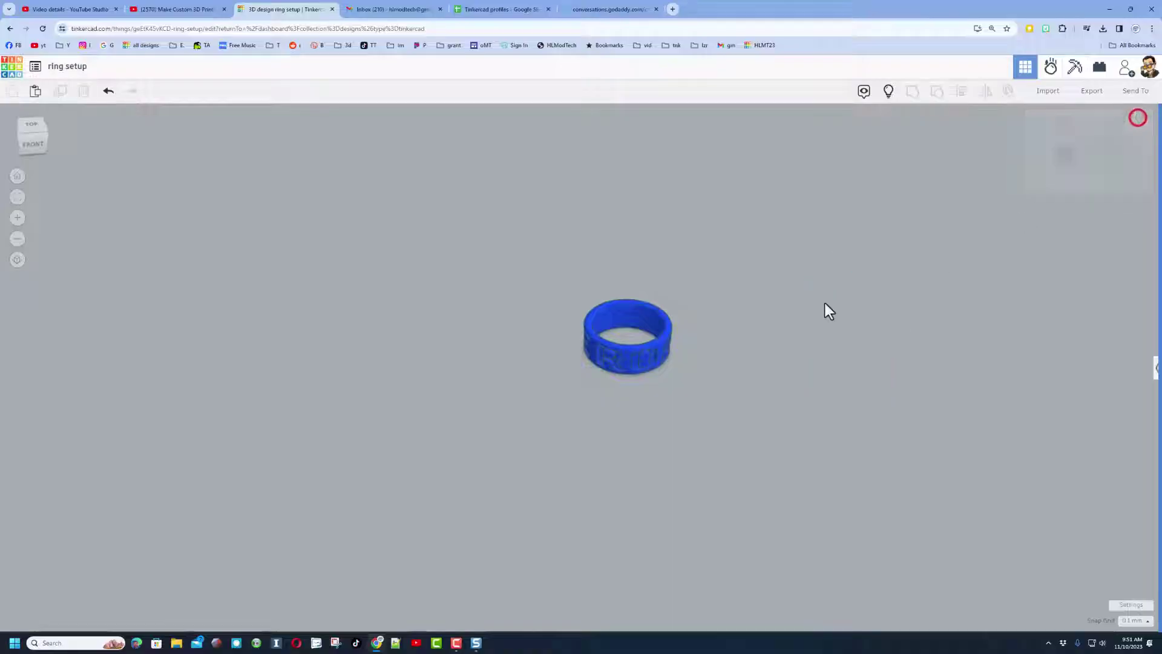
{"action": "right_click_drag", "start_coordinate": [760, 239], "coordinate": [685, 365]}
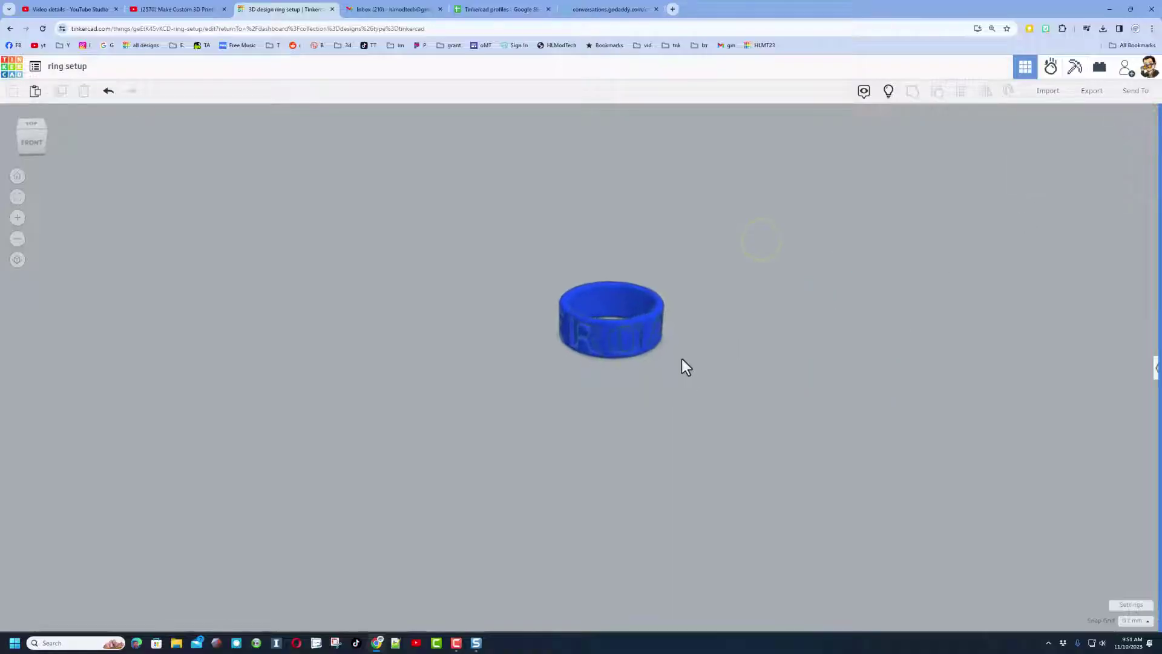
- Open the ring design's properties, add the tag hlmt23, then remove it to stay within ten tags
{"action": "left_click", "coordinate": [14, 70]}
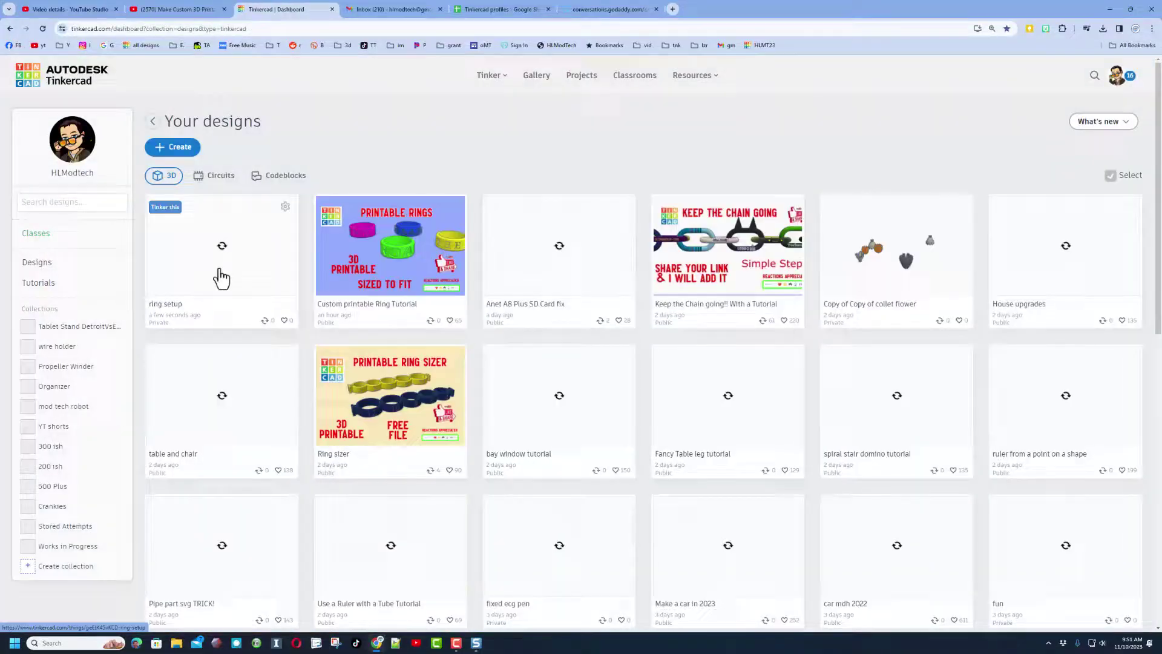
{"action": "left_click", "coordinate": [285, 207]}
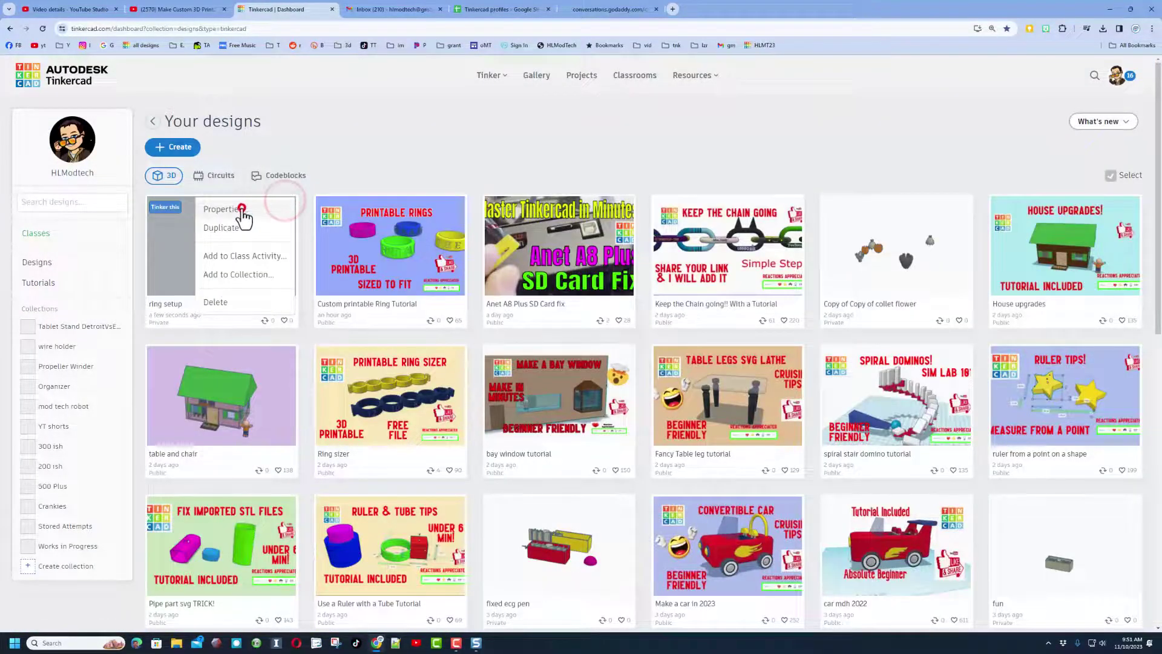
{"action": "left_click", "coordinate": [243, 210]}
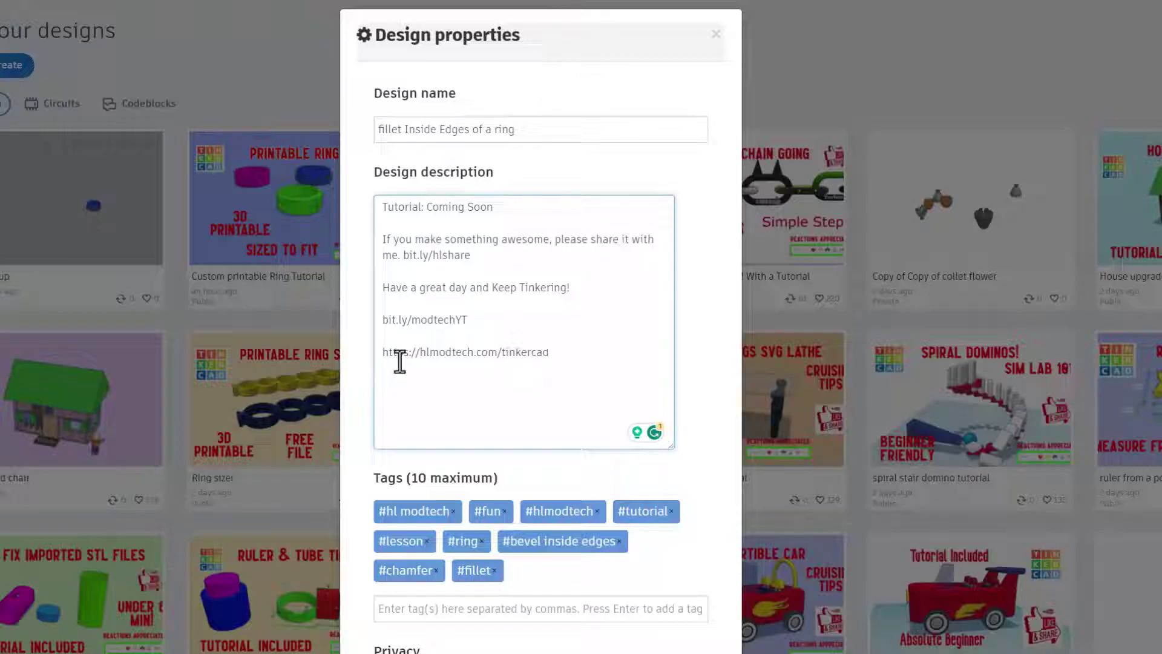
{"action": "scroll", "coordinate": [502, 416], "scroll_direction": "down", "scroll_amount": 1}
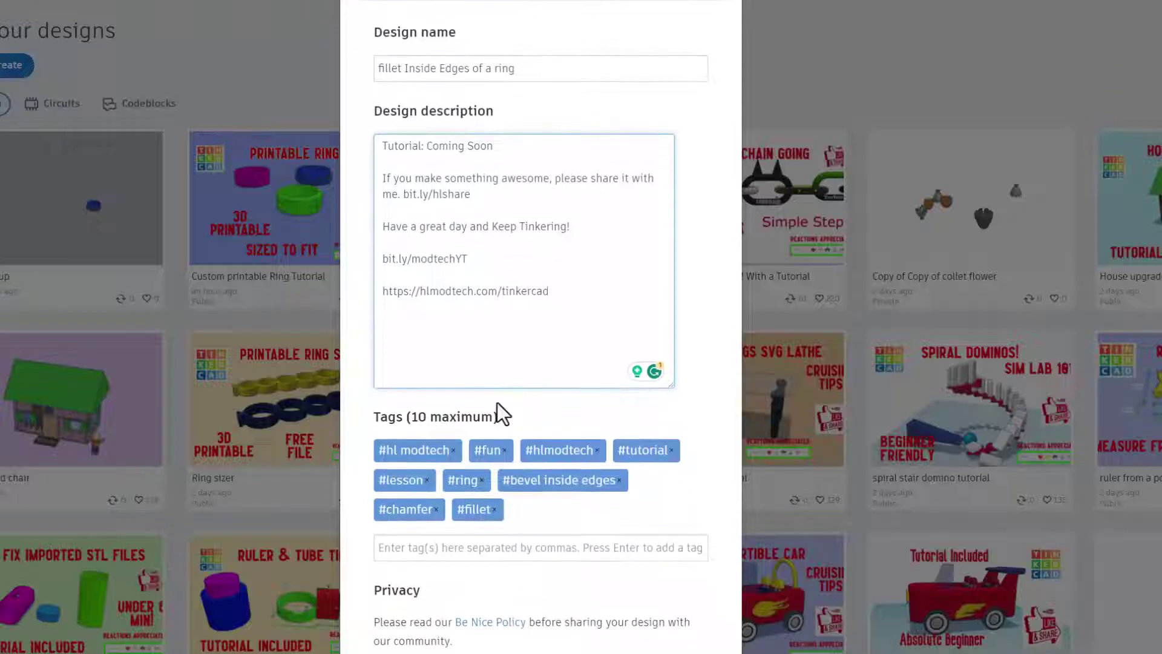
{"action": "scroll", "coordinate": [508, 426], "scroll_direction": "down", "scroll_amount": 2}
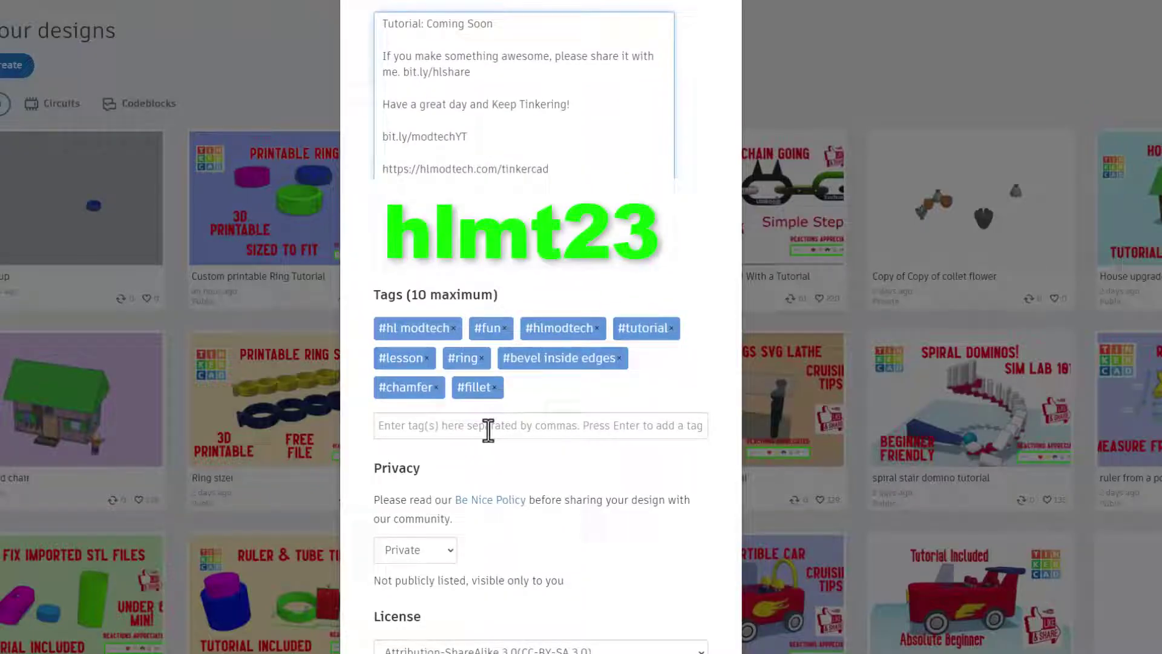
{"action": "left_click", "coordinate": [477, 425]}
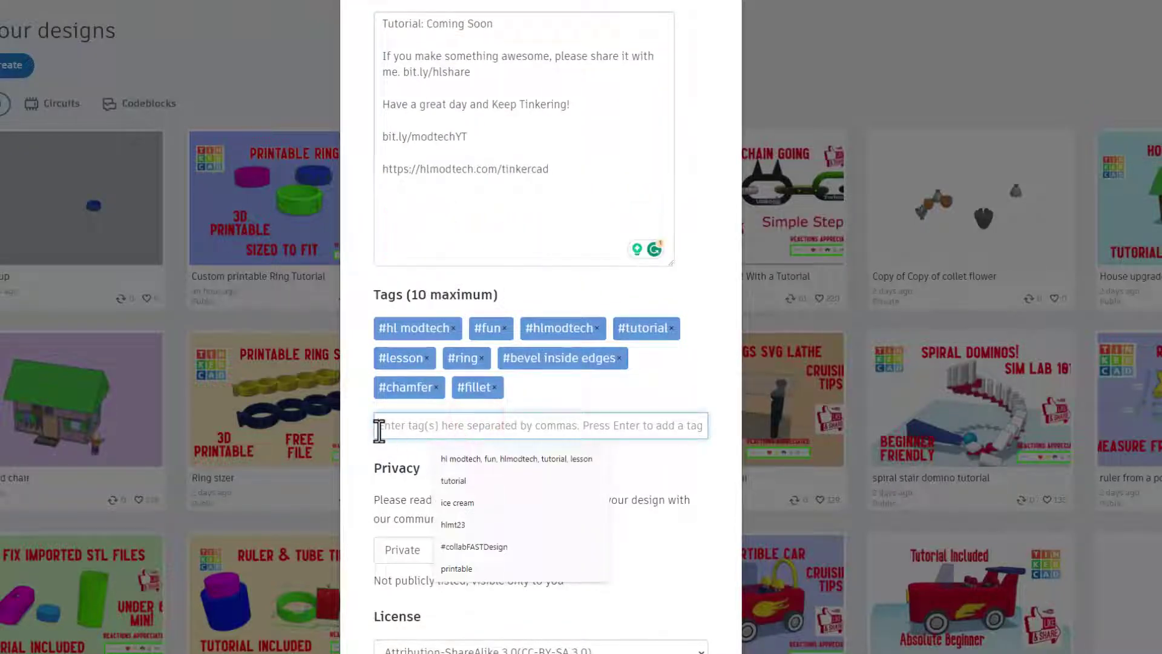
{"action": "type", "text": "hlmt23"}
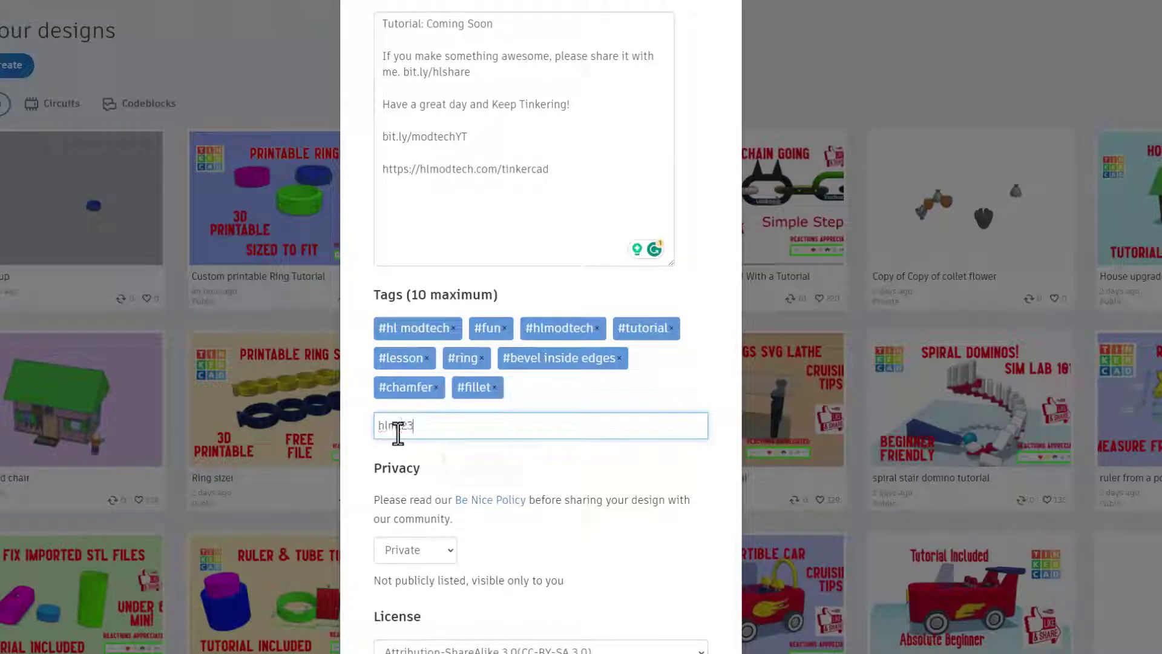
{"action": "key", "text": "Return"}
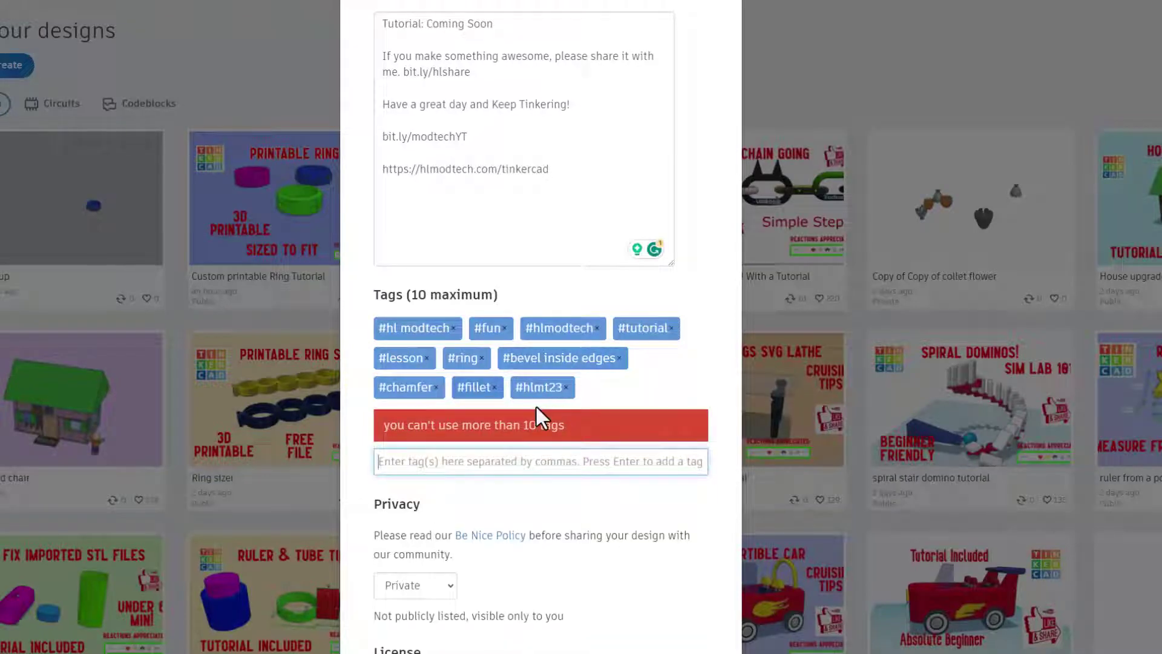
{"action": "left_click", "coordinate": [566, 388]}
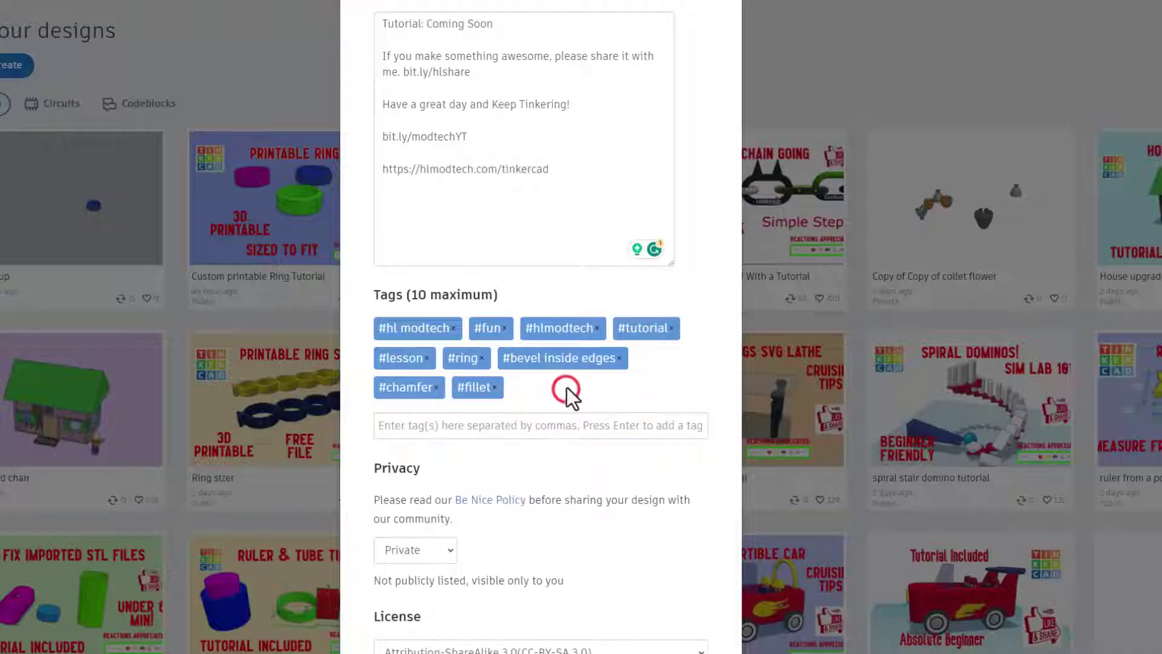
- Make the design Public with the Attribution-NoDerivs 3.0 licence and save the properties
{"action": "scroll", "coordinate": [526, 478], "scroll_direction": "down", "scroll_amount": 3}
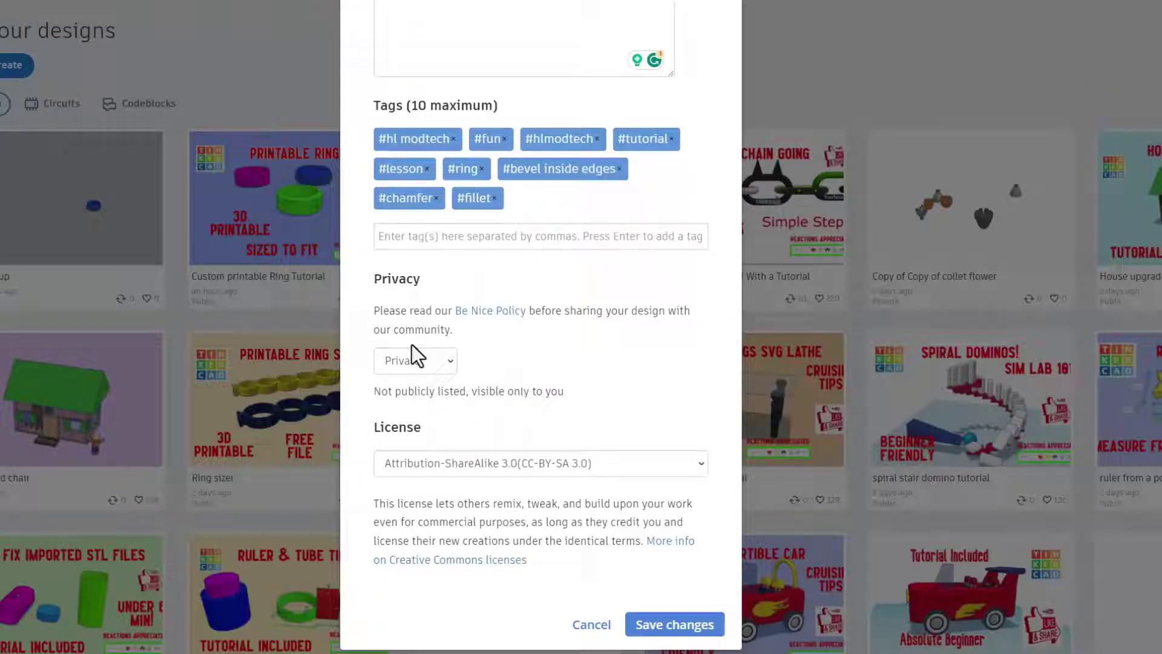
{"action": "left_click", "coordinate": [418, 360]}
{"action": "left_click", "coordinate": [412, 413]}
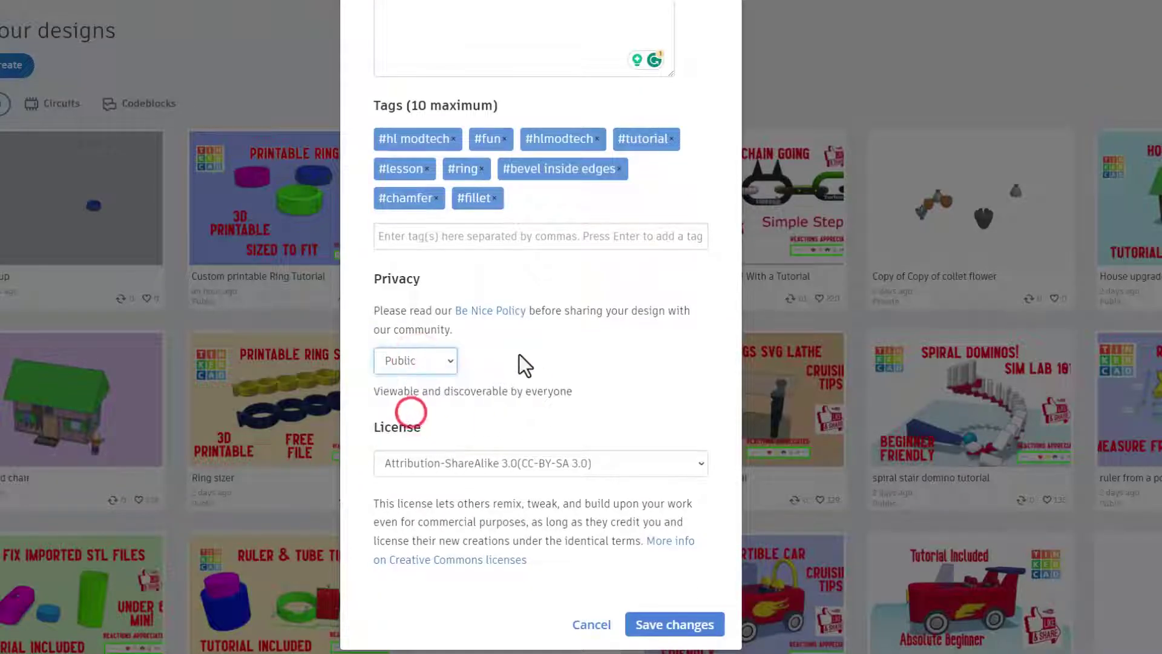
{"action": "left_click", "coordinate": [520, 463]}
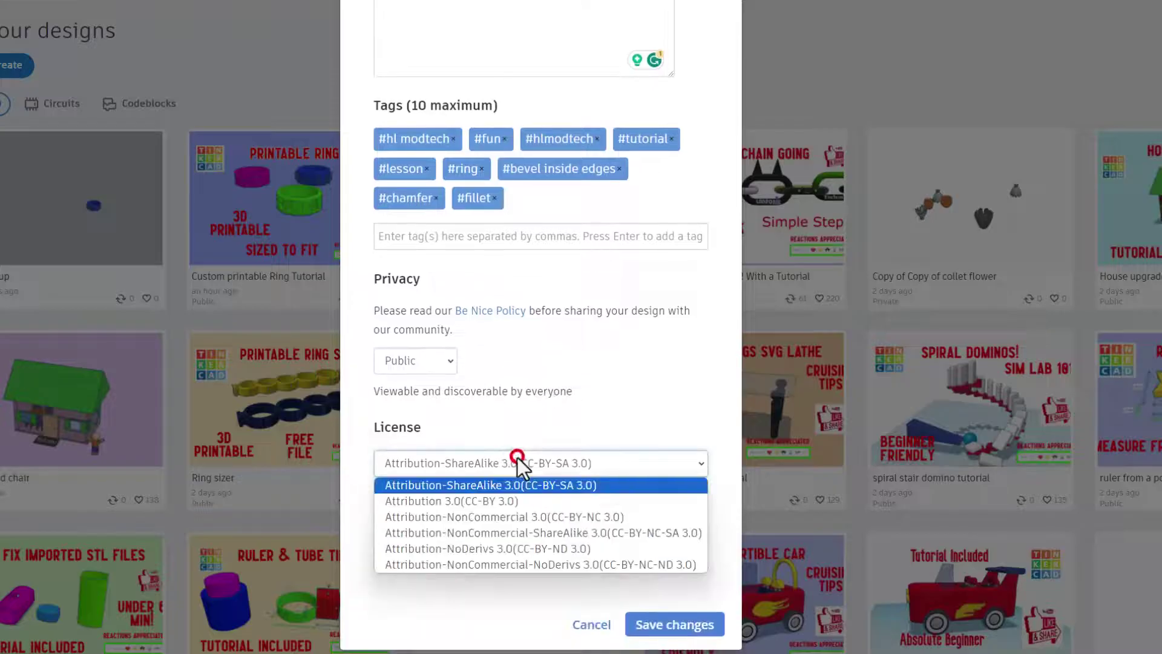
{"action": "left_click", "coordinate": [481, 548]}
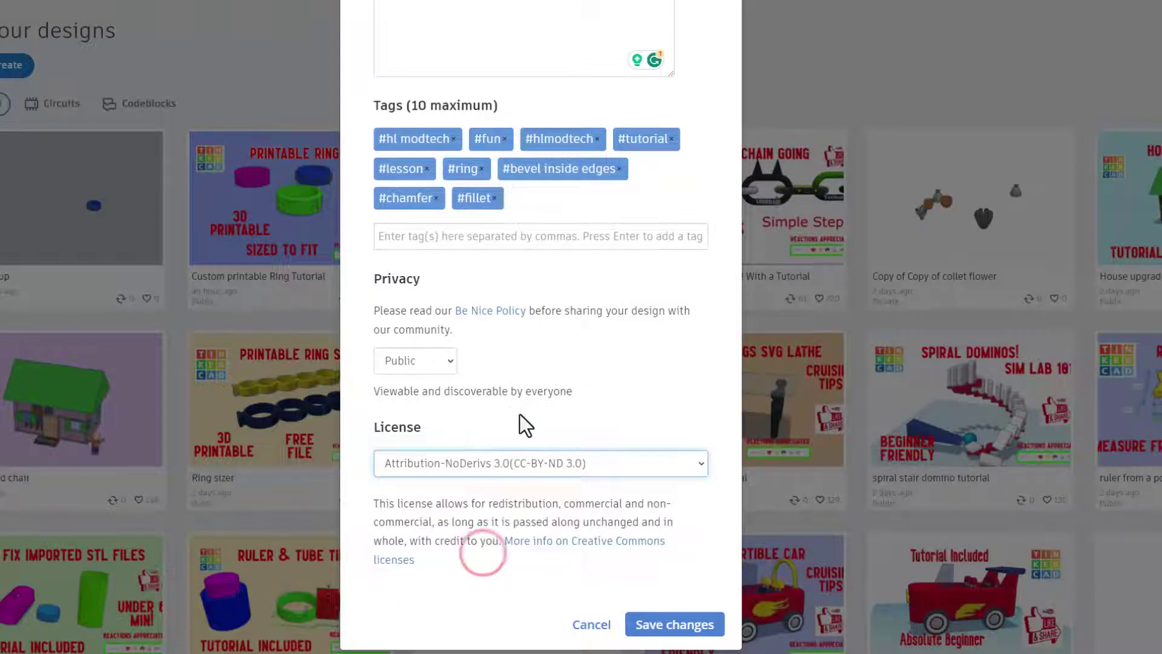
{"action": "scroll", "coordinate": [522, 424], "scroll_direction": "up", "scroll_amount": 4}
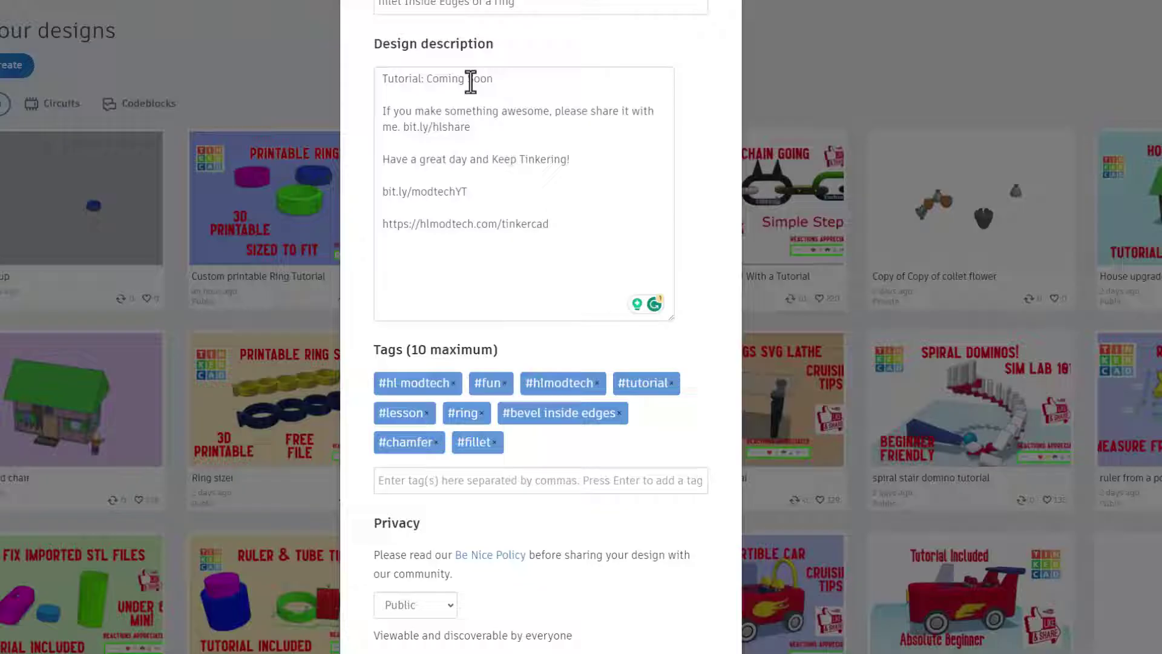
{"action": "scroll", "coordinate": [593, 457], "scroll_direction": "down", "scroll_amount": 4}
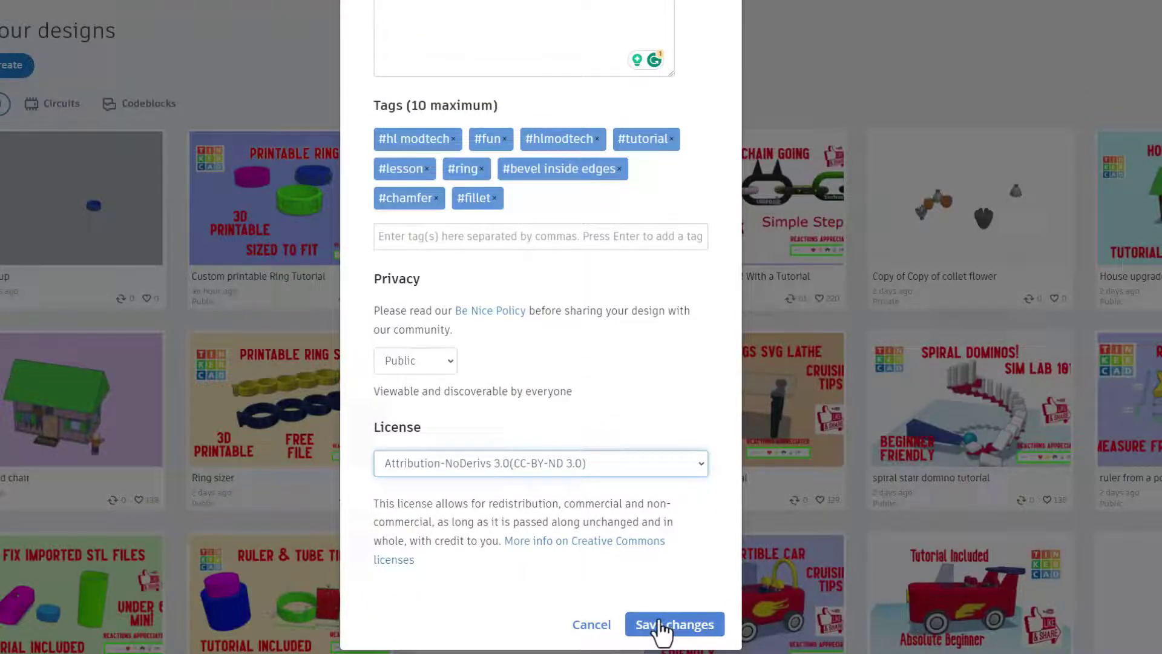
{"action": "left_click", "coordinate": [661, 628]}
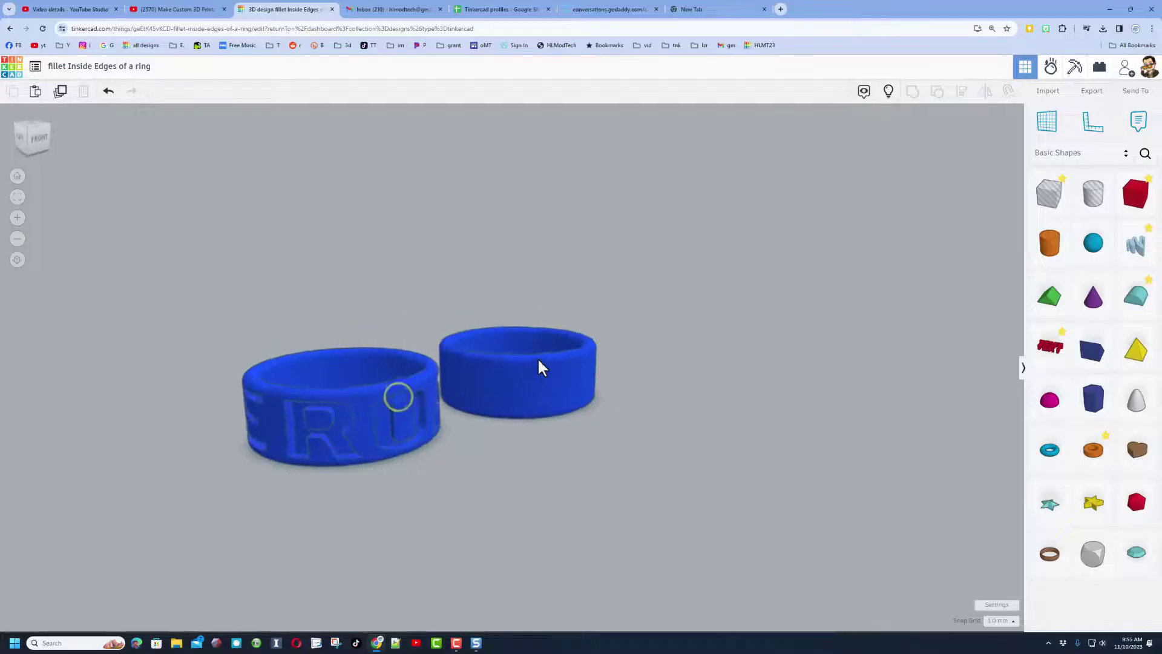
{"action": "right_click_drag", "start_coordinate": [538, 357], "coordinate": [400, 391]}
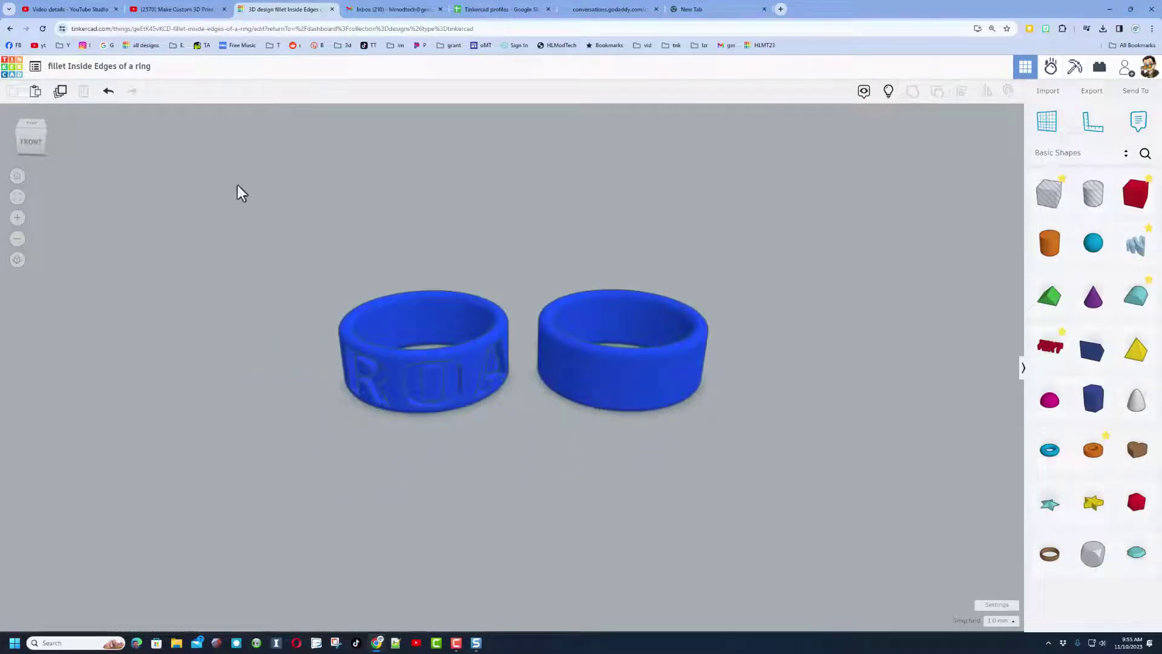
- In Pixlr X, open the latest rings thumbnail project, move the fillet ring layer to the top, then return to Tinkercad
{"action": "left_click", "coordinate": [716, 9]}
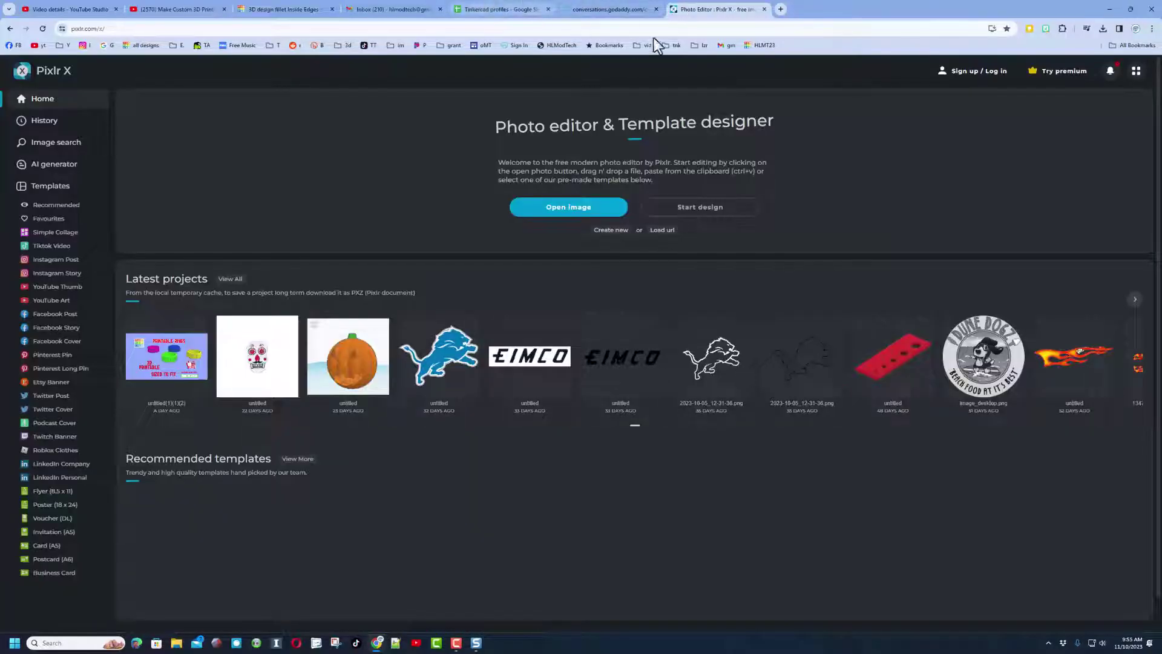
{"action": "left_click", "coordinate": [159, 362]}
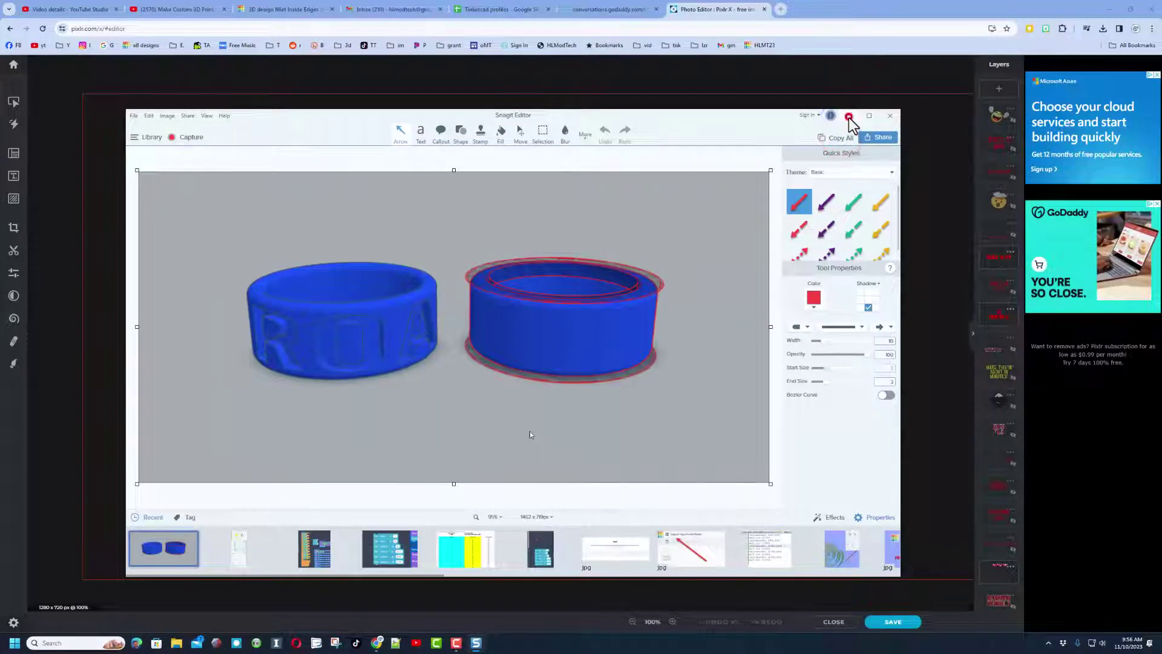
{"action": "scroll", "coordinate": [982, 261], "scroll_direction": "down", "scroll_amount": 5}
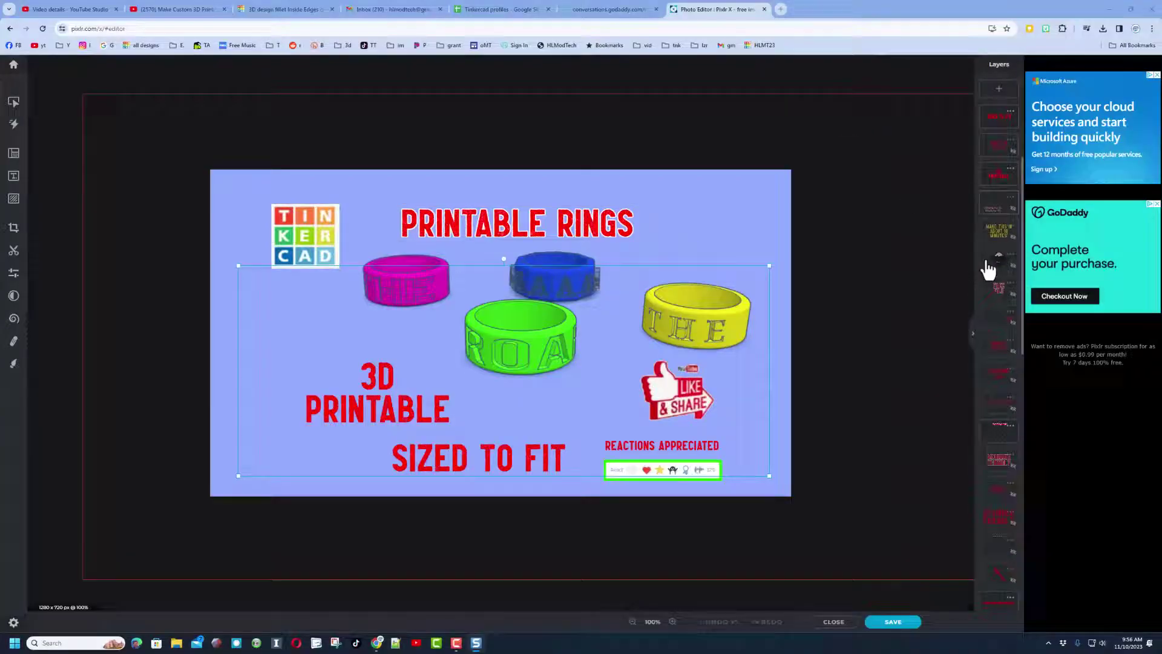
{"action": "scroll", "coordinate": [985, 280], "scroll_direction": "down", "scroll_amount": 3}
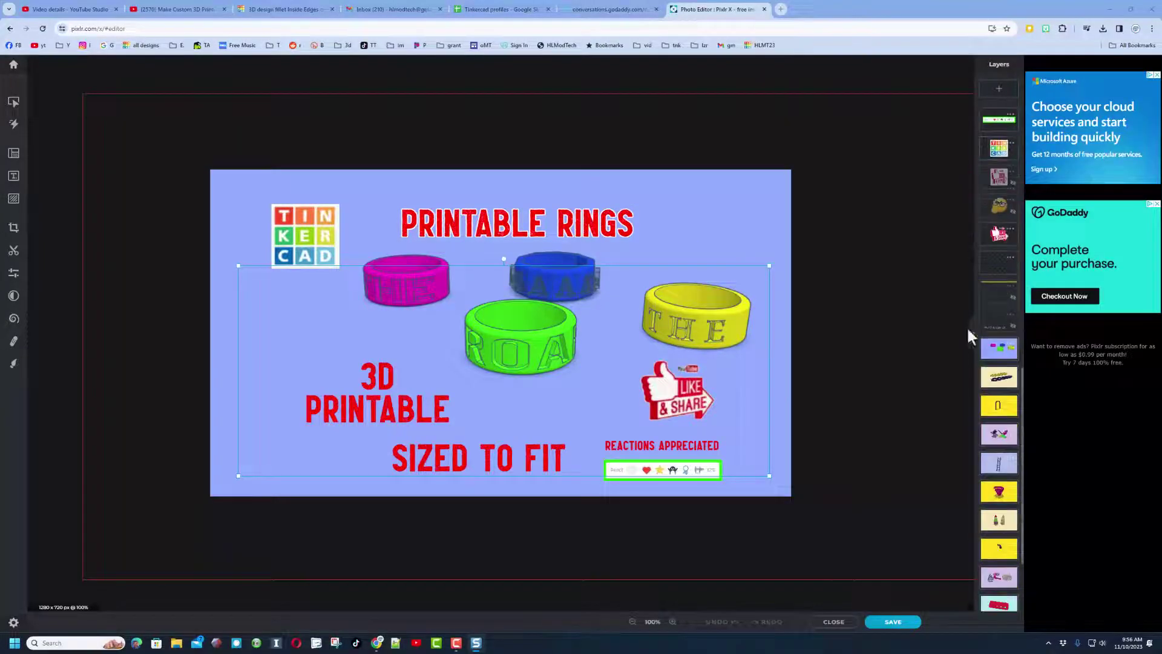
{"action": "left_click", "coordinate": [991, 351]}
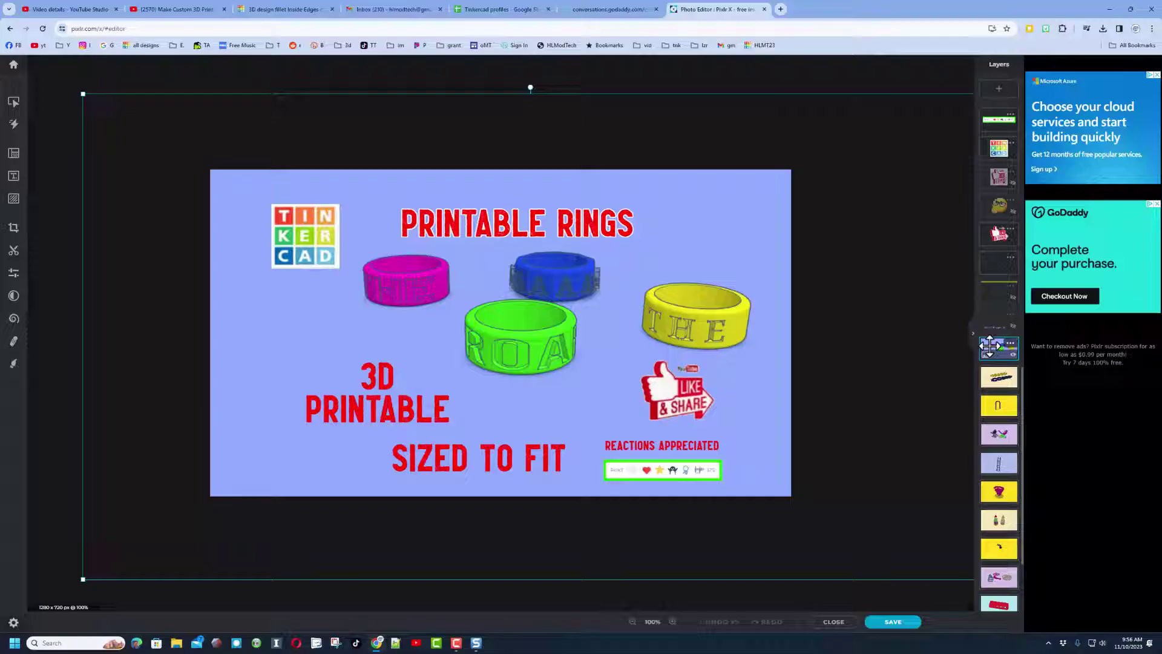
{"action": "left_click_drag", "start_coordinate": [991, 346], "coordinate": [910, 347]}
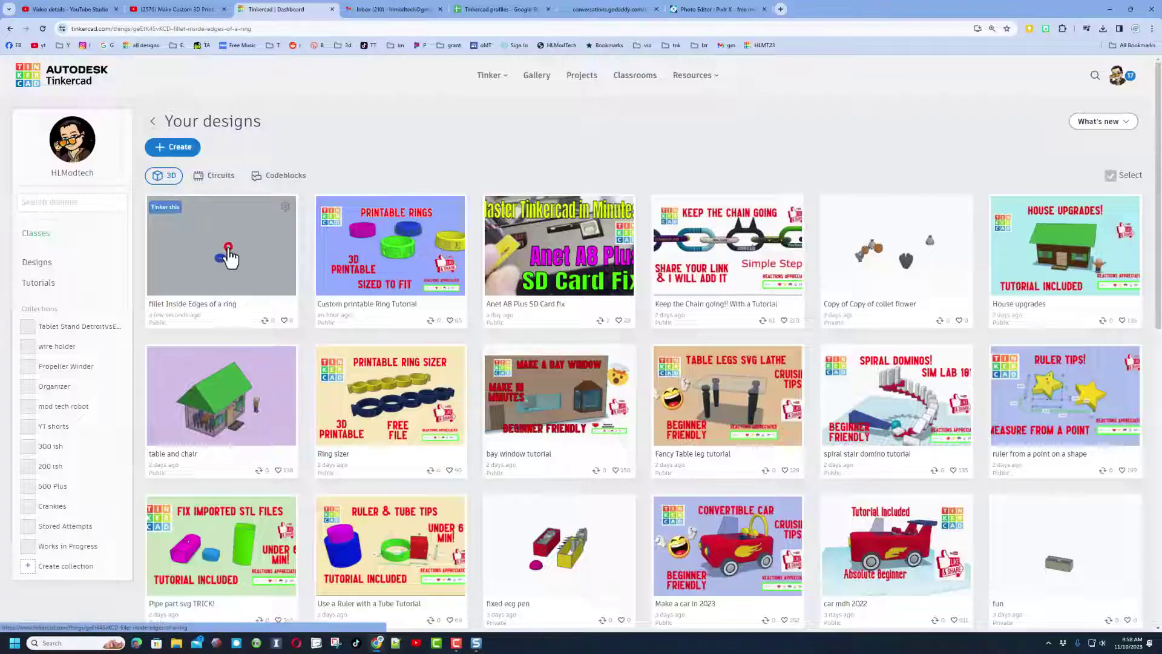
{"action": "left_click", "coordinate": [228, 251]}
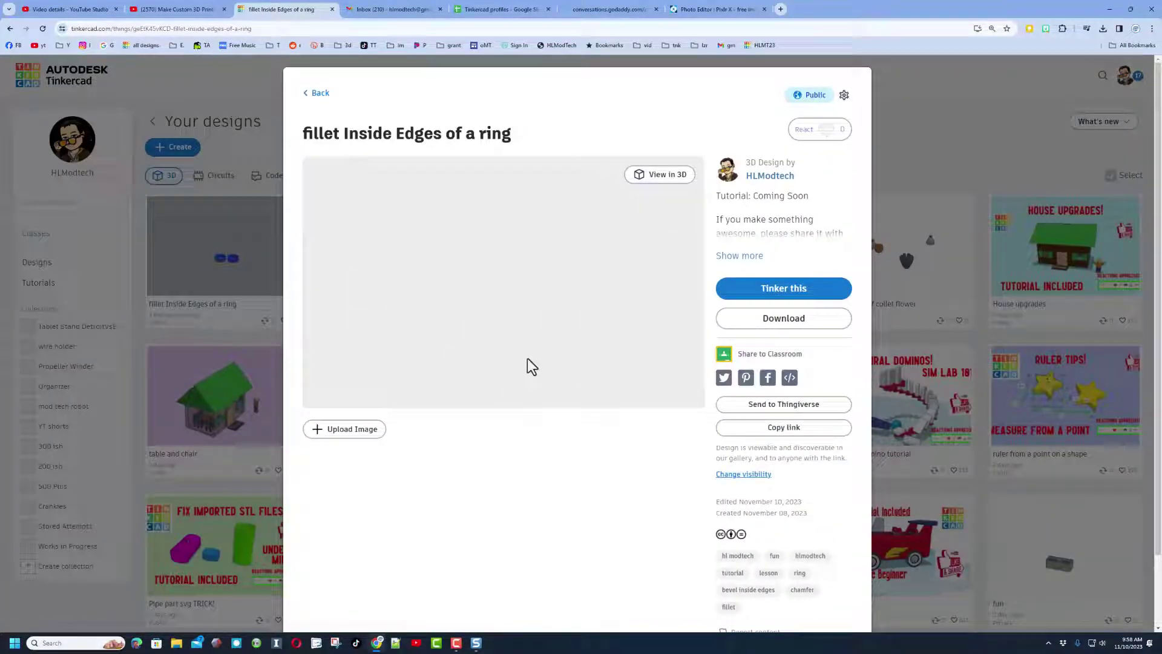
- Upload the Fillet For A Ring thumbnail to the design and set it as the cover image
{"action": "left_click", "coordinate": [333, 436]}
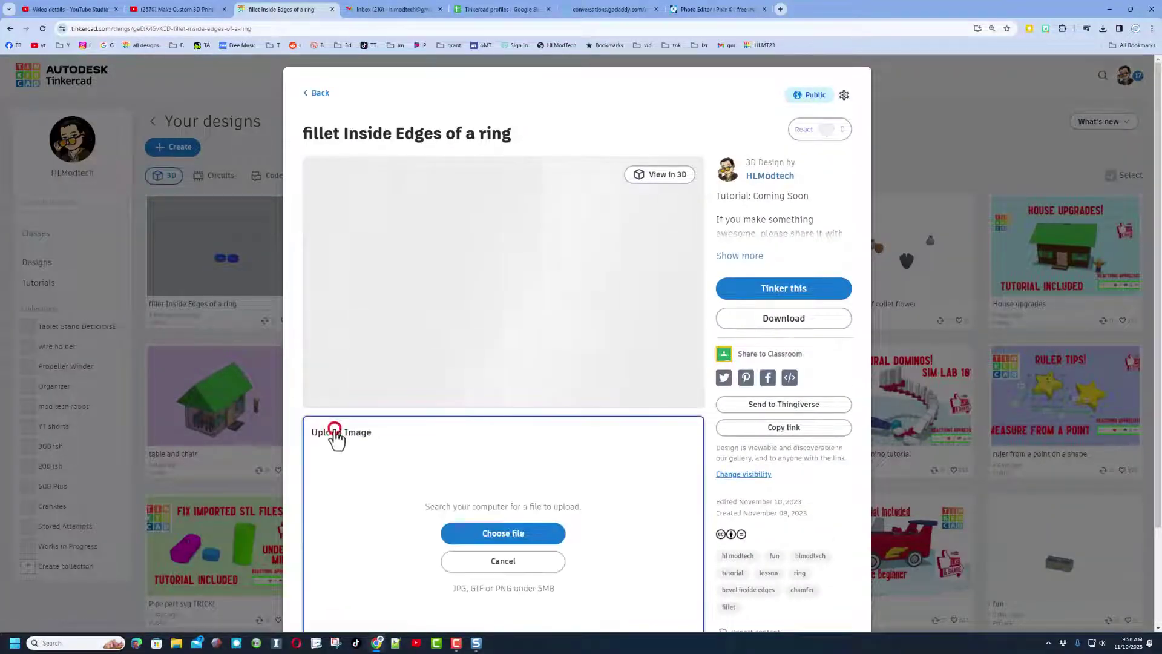
{"action": "left_click", "coordinate": [494, 531]}
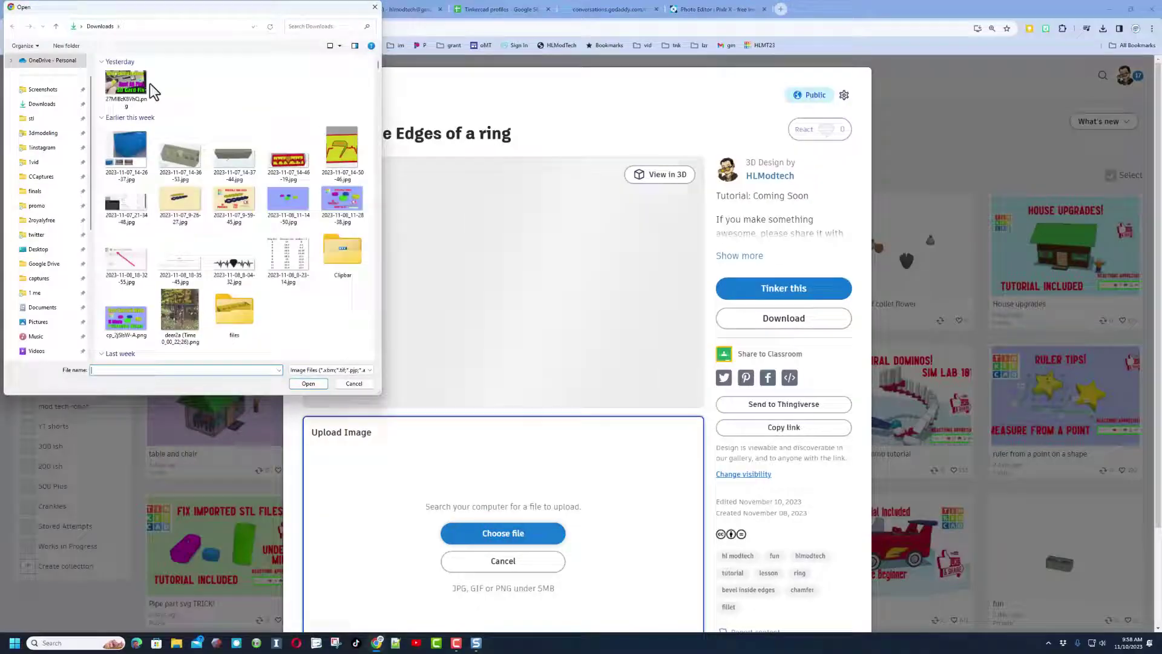
{"action": "double_click", "coordinate": [175, 108]}
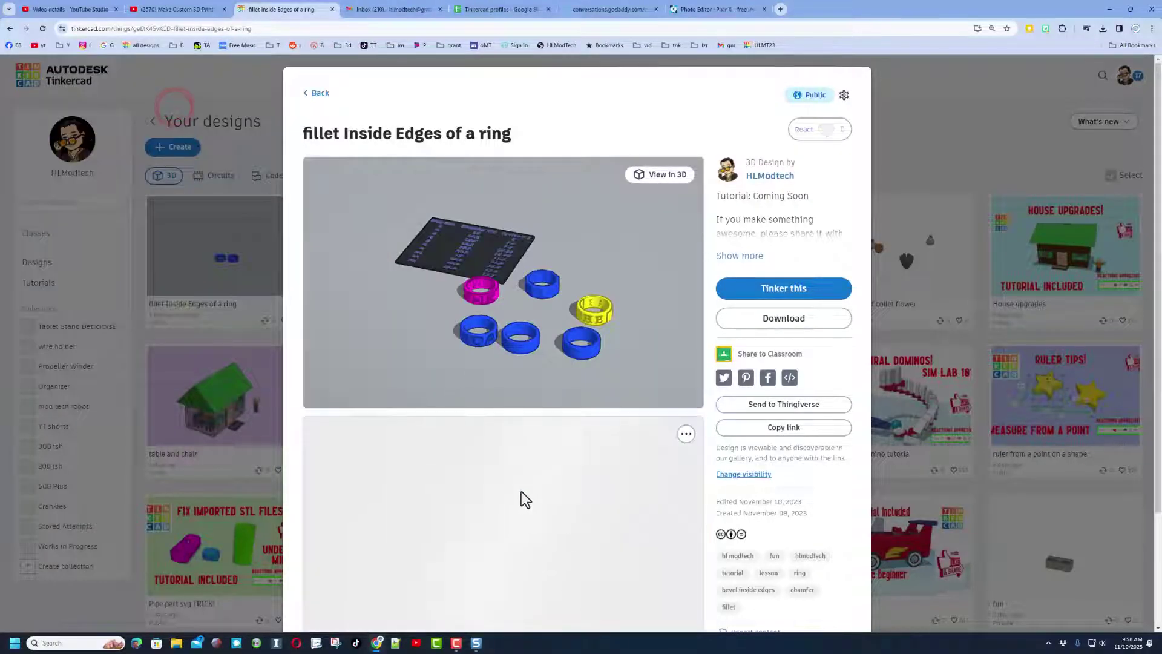
{"action": "scroll", "coordinate": [578, 494], "scroll_direction": "down", "scroll_amount": 2}
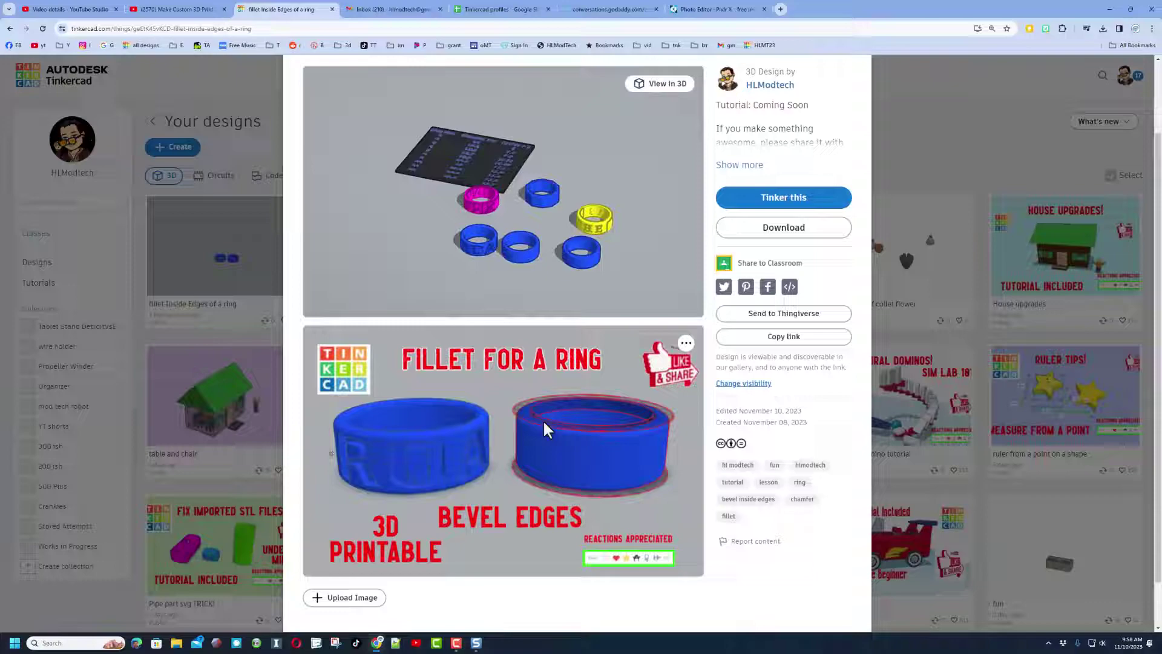
{"action": "left_click", "coordinate": [685, 346]}
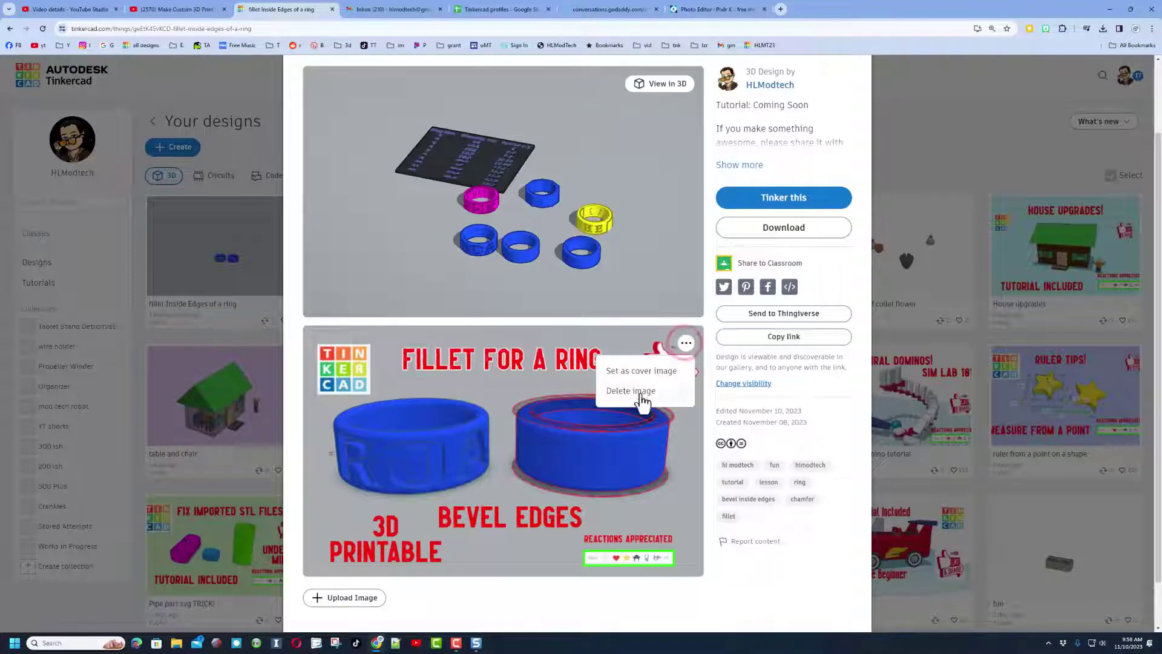
{"action": "left_click", "coordinate": [641, 371]}
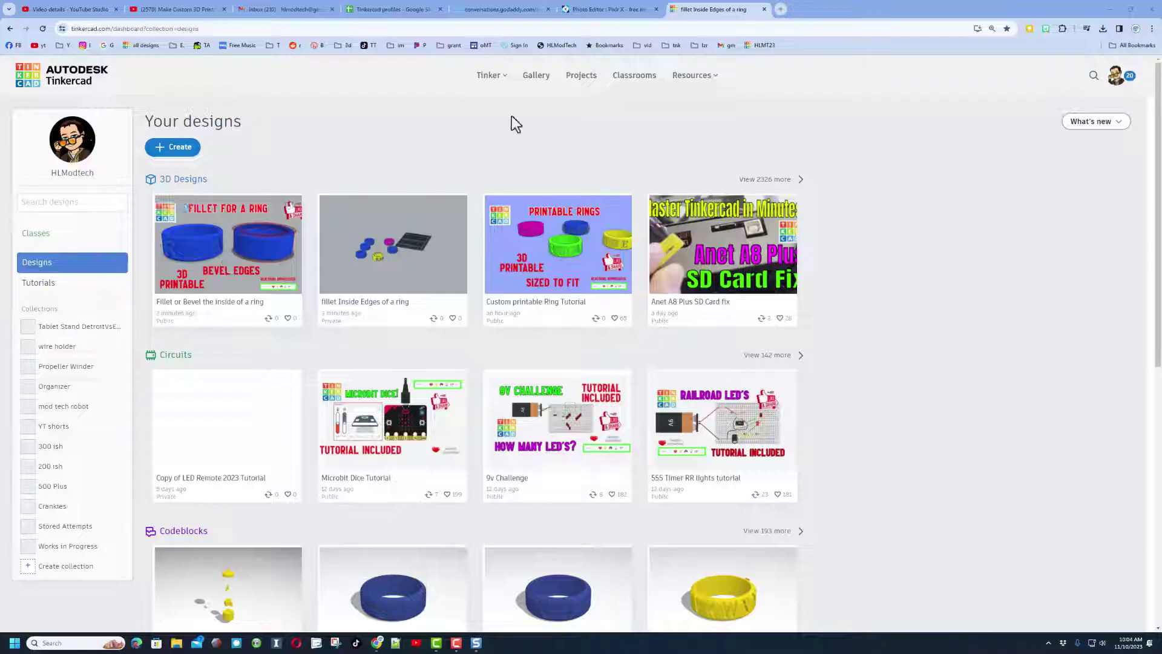
- View the Customizable Print in Place Robot design from the community gallery, then return to the gallery
{"action": "left_click", "coordinate": [528, 78]}
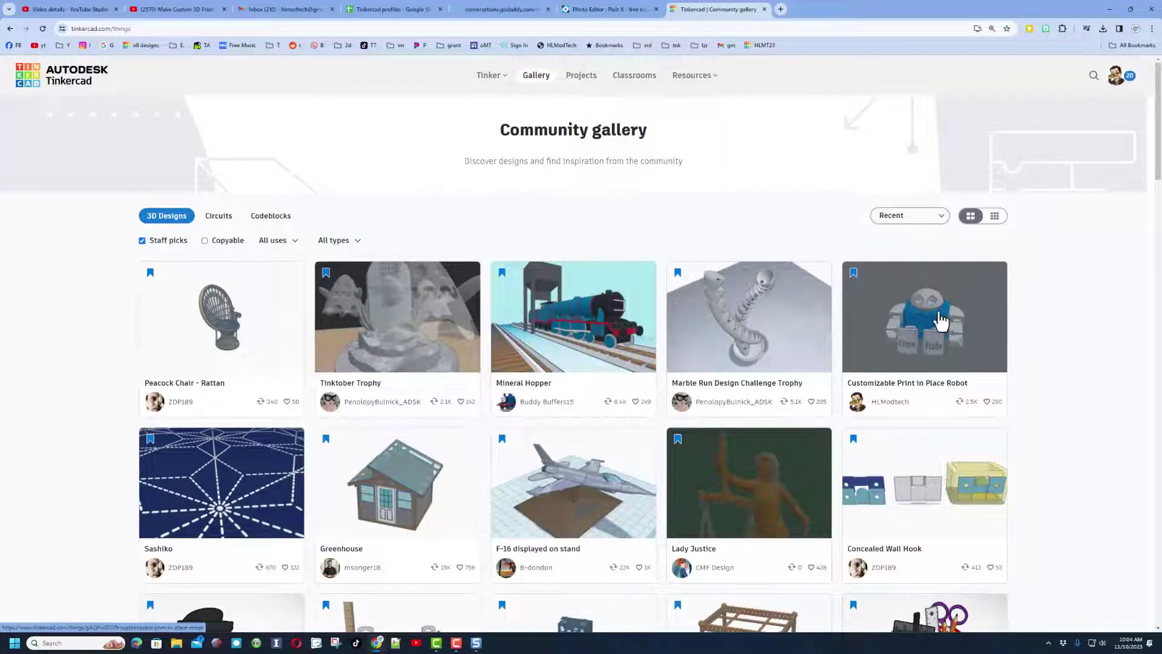
{"action": "left_click", "coordinate": [893, 306]}
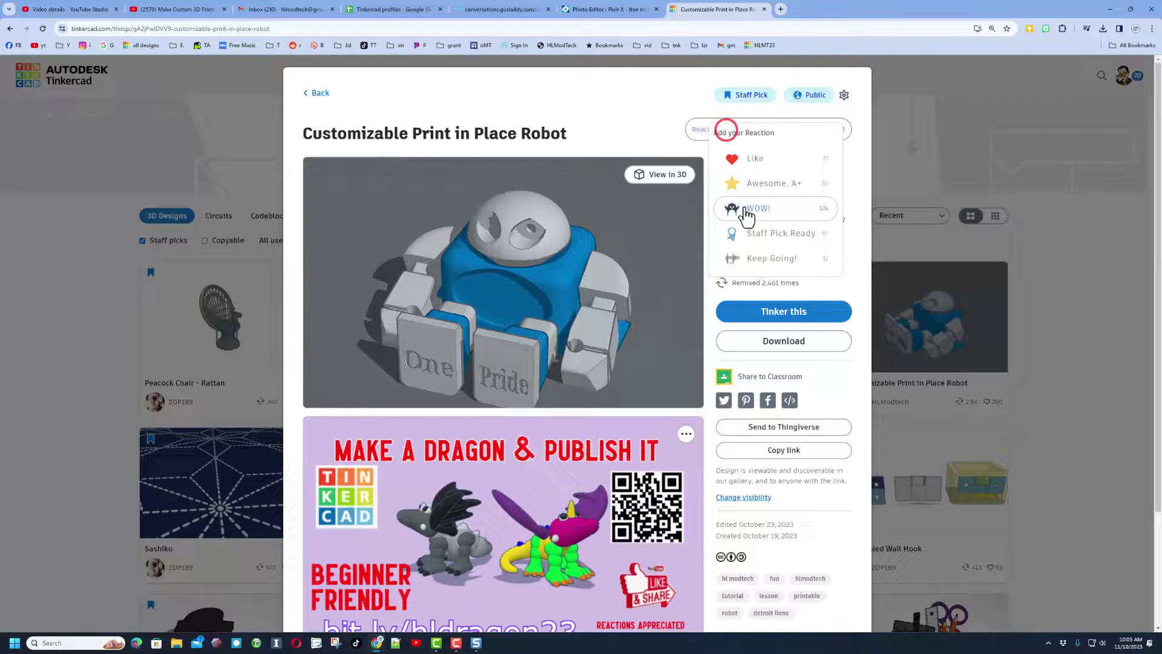
{"action": "left_click", "coordinate": [649, 95]}
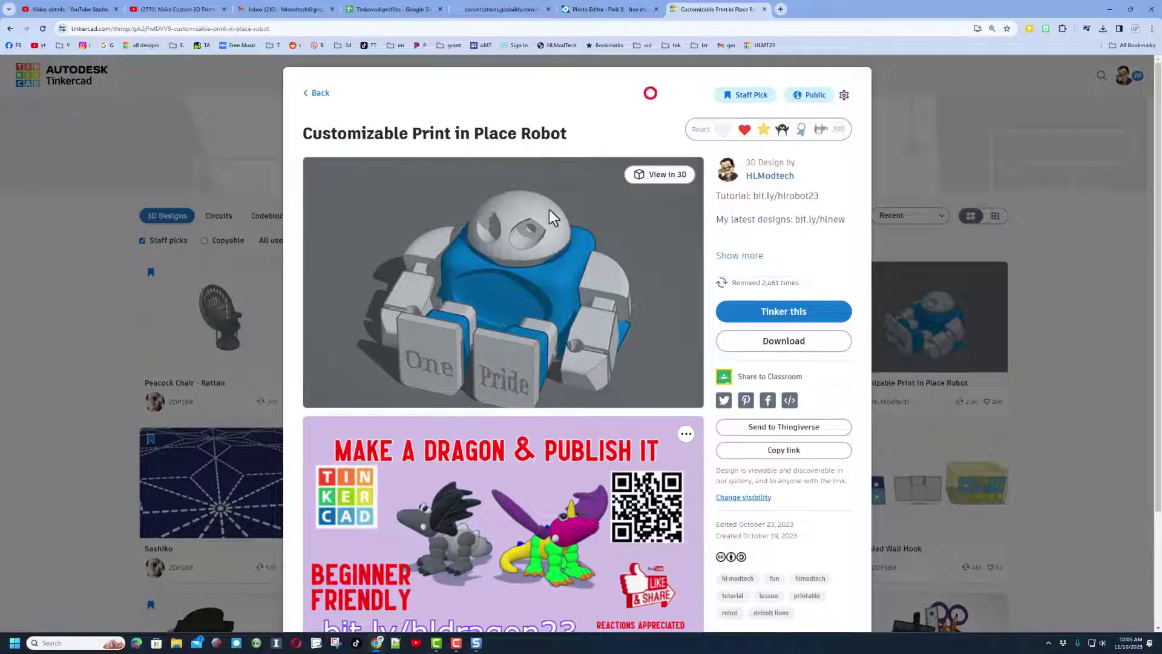
{"action": "scroll", "coordinate": [520, 339], "scroll_direction": "down", "scroll_amount": 1}
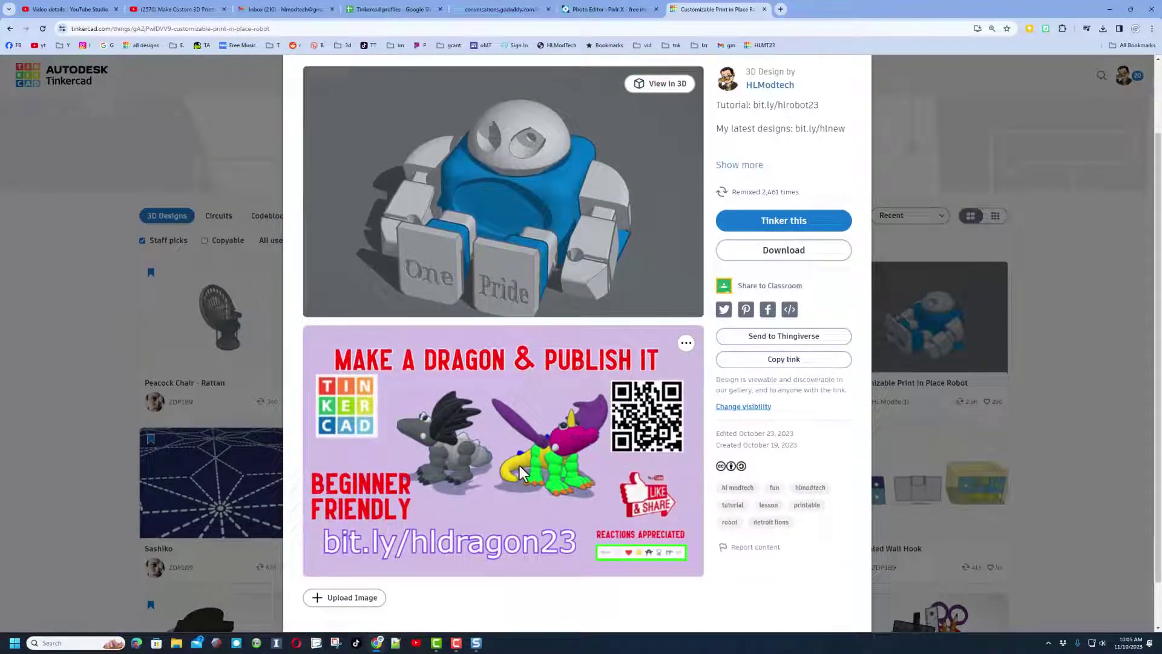
{"action": "scroll", "coordinate": [521, 473], "scroll_direction": "up", "scroll_amount": 1}
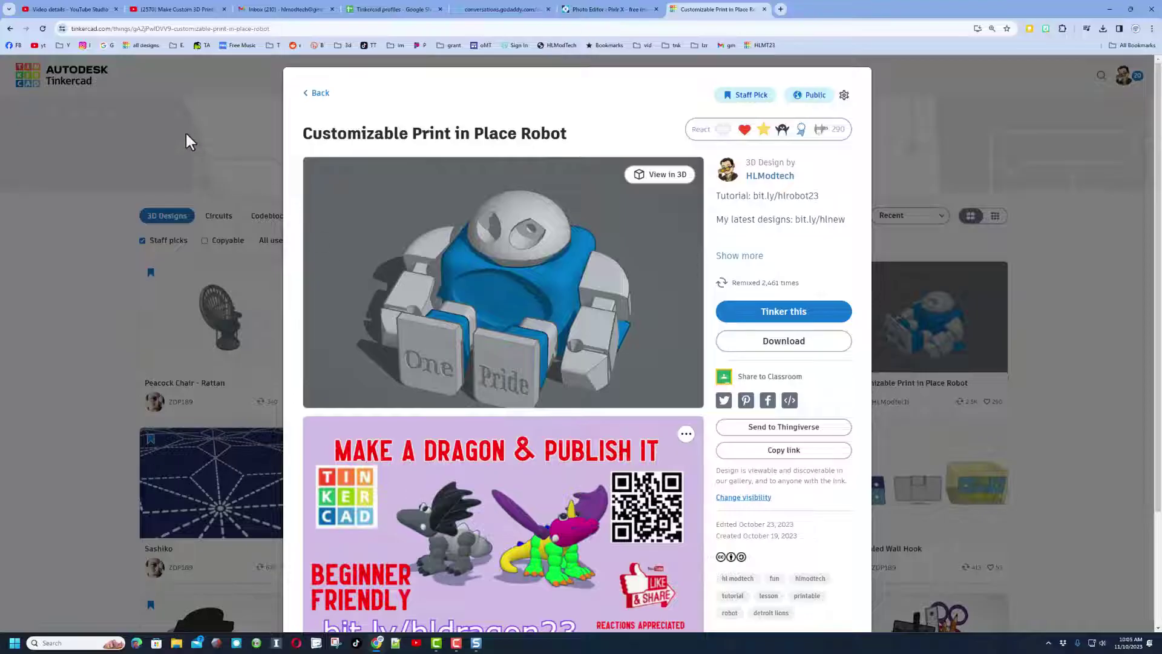
{"action": "left_click", "coordinate": [168, 247]}
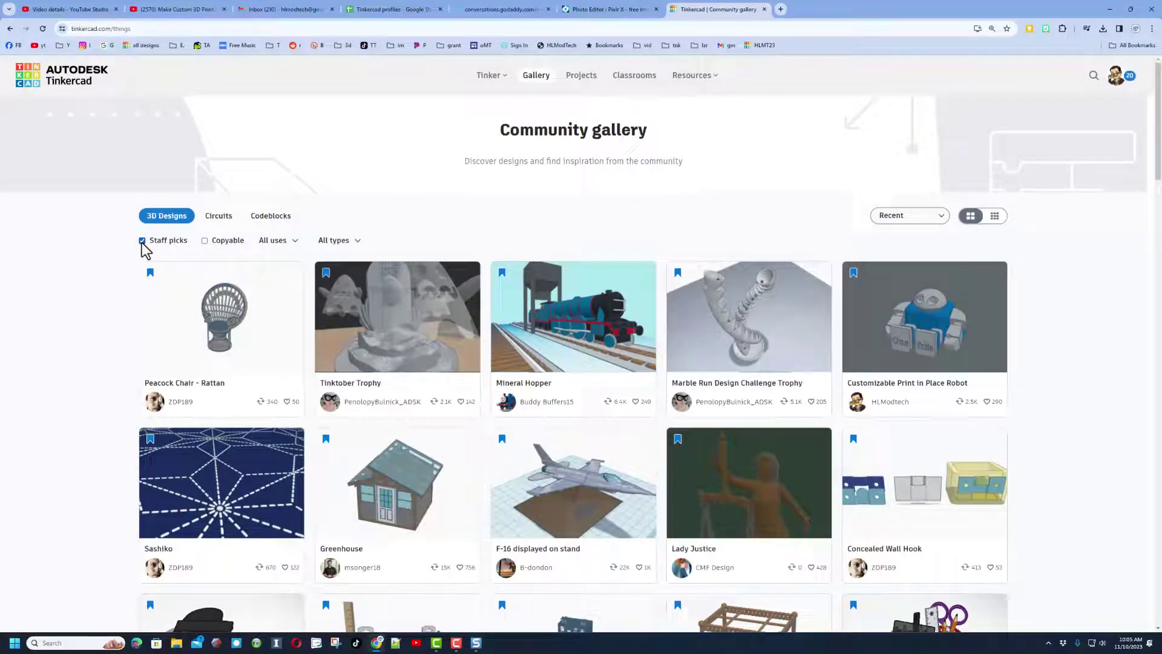
- Show all recent designs, not just staff picks, in the compact grid view
{"action": "left_click", "coordinate": [143, 241]}
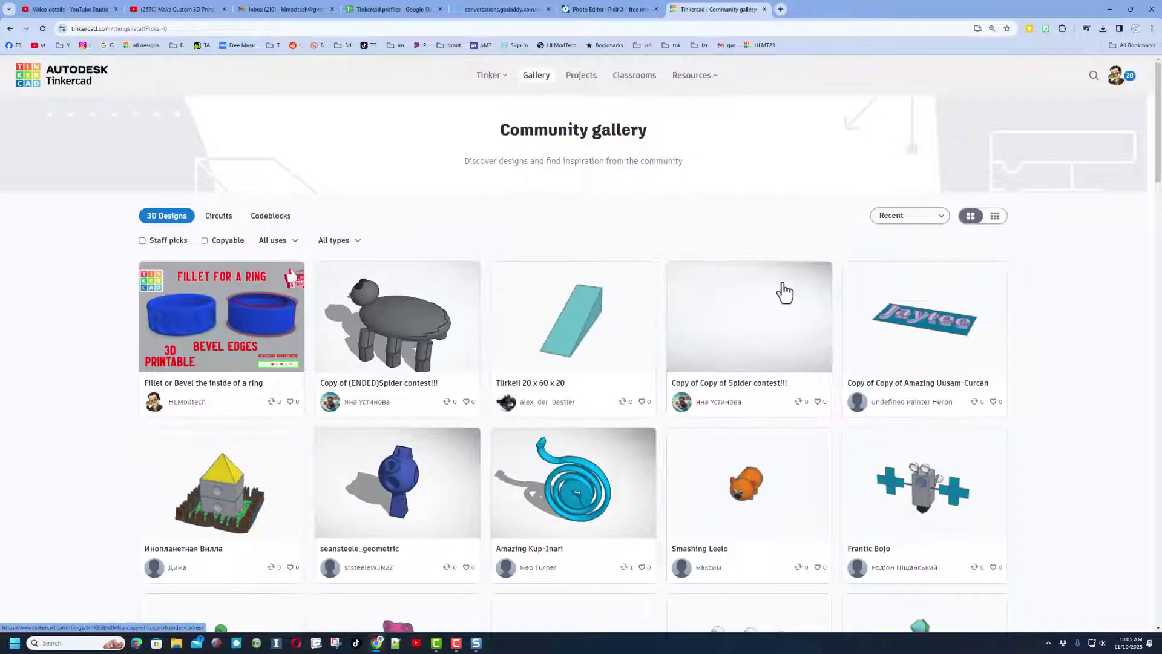
{"action": "left_click", "coordinate": [994, 219]}
{"action": "scroll", "coordinate": [376, 276], "scroll_direction": "down", "scroll_amount": 1}
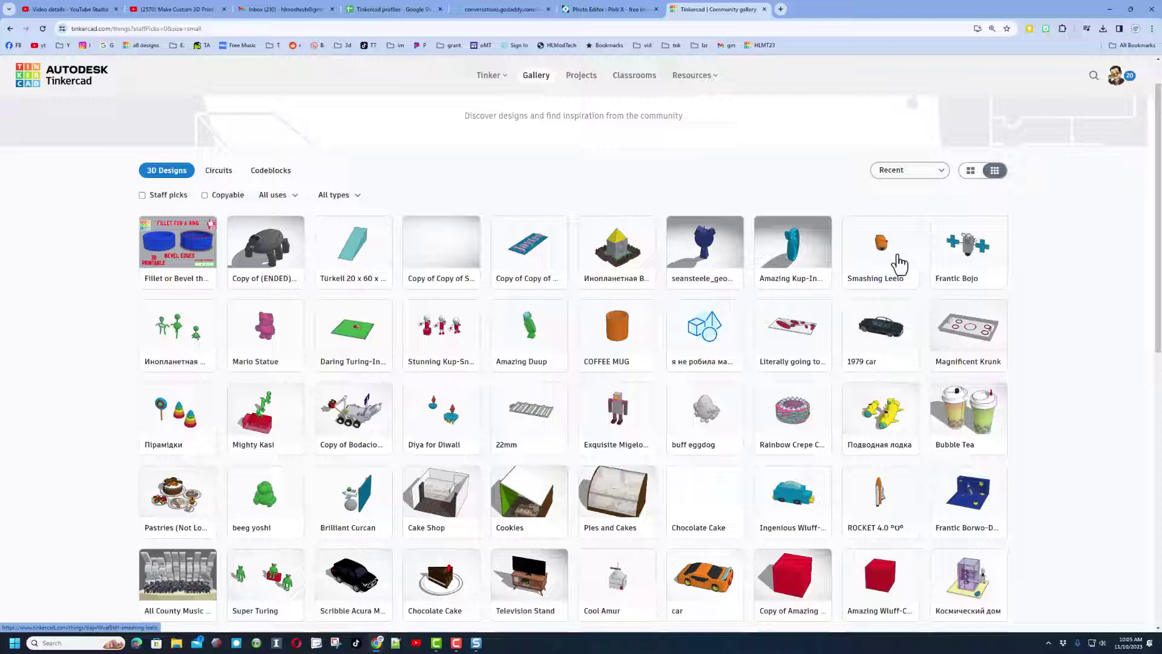
- Give Smashing Leelo the Awesome star reaction, then open the Fillet or Bevel ring design
{"action": "left_click", "coordinate": [879, 247]}
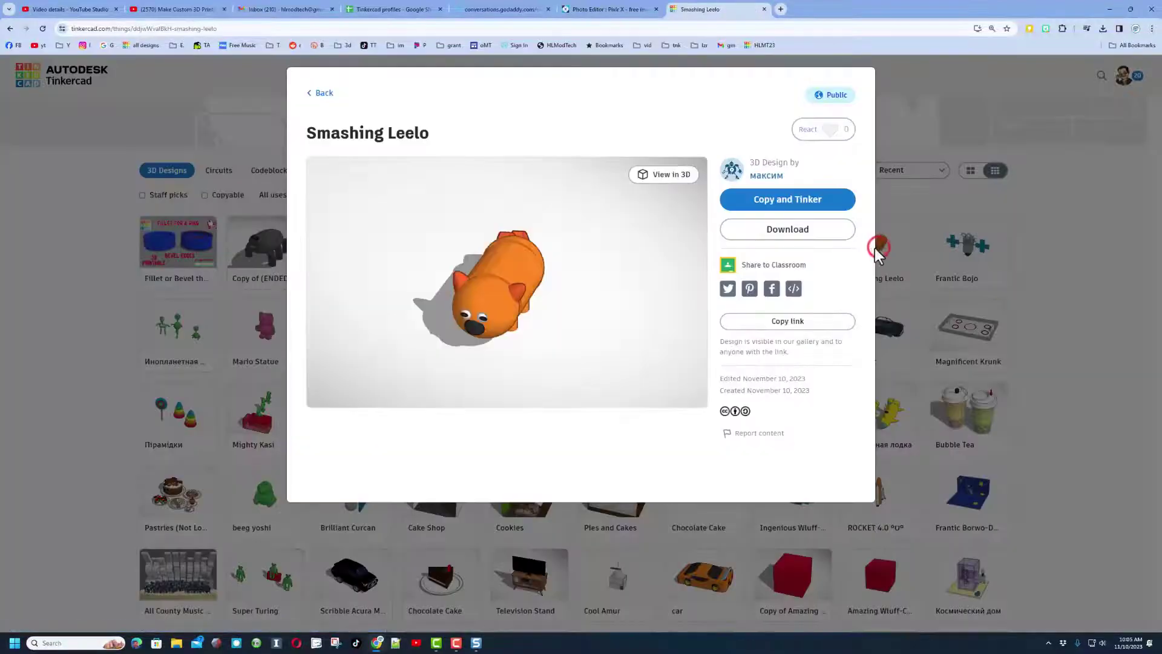
{"action": "left_click", "coordinate": [820, 131]}
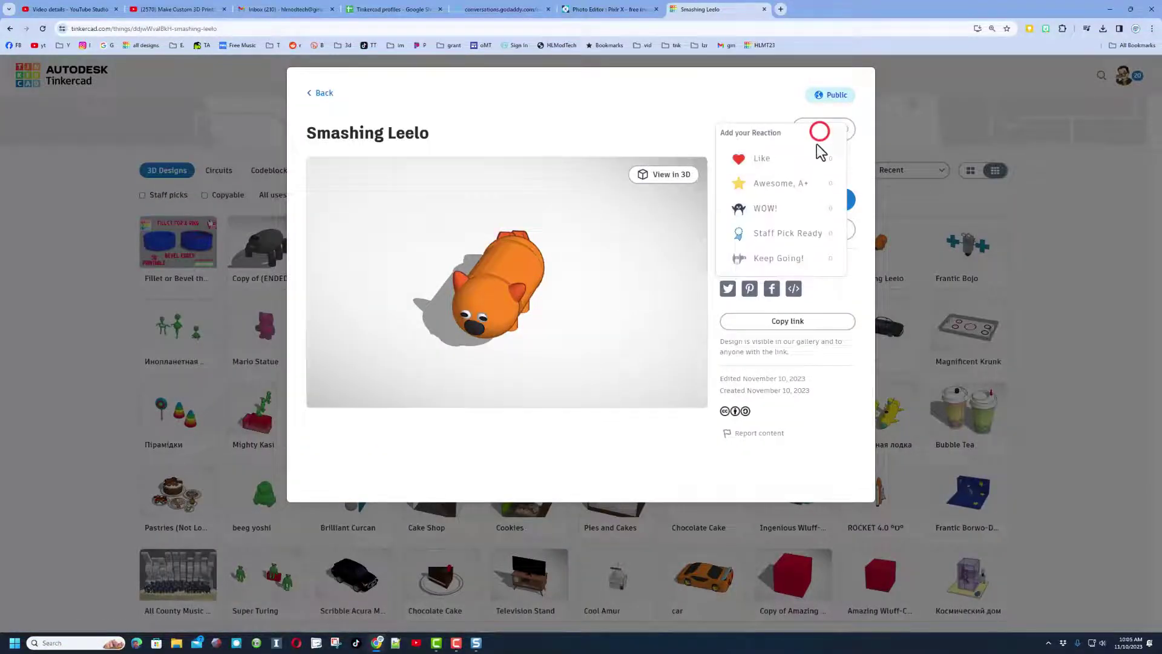
{"action": "left_click", "coordinate": [787, 184]}
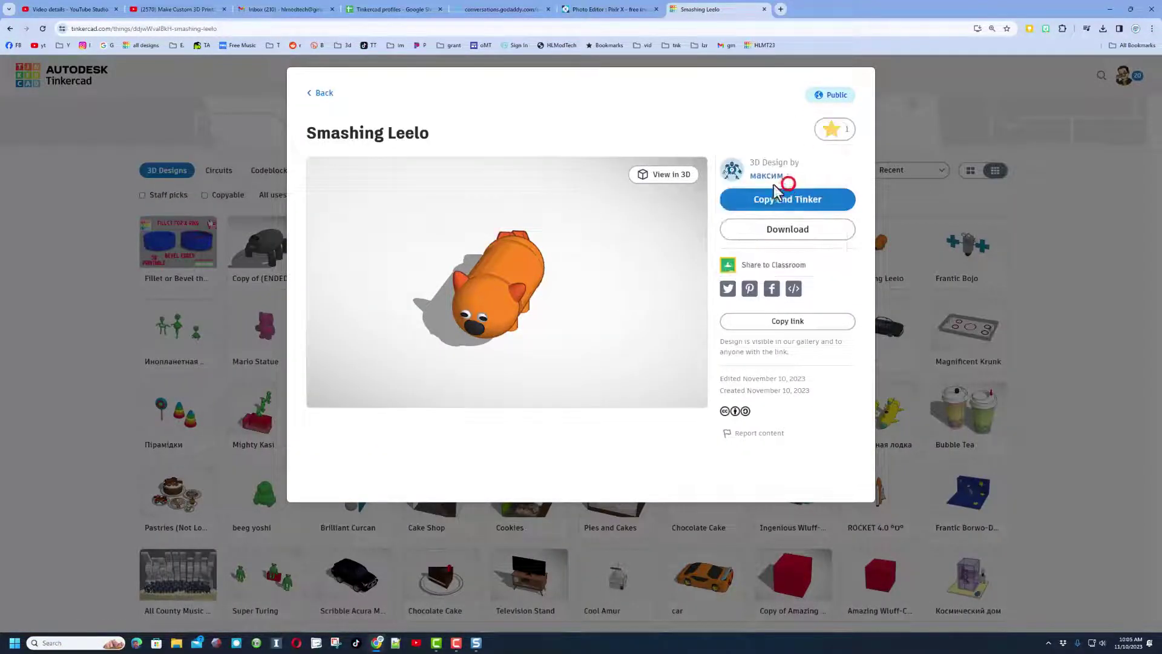
{"action": "left_click", "coordinate": [183, 92]}
{"action": "left_click", "coordinate": [185, 249]}
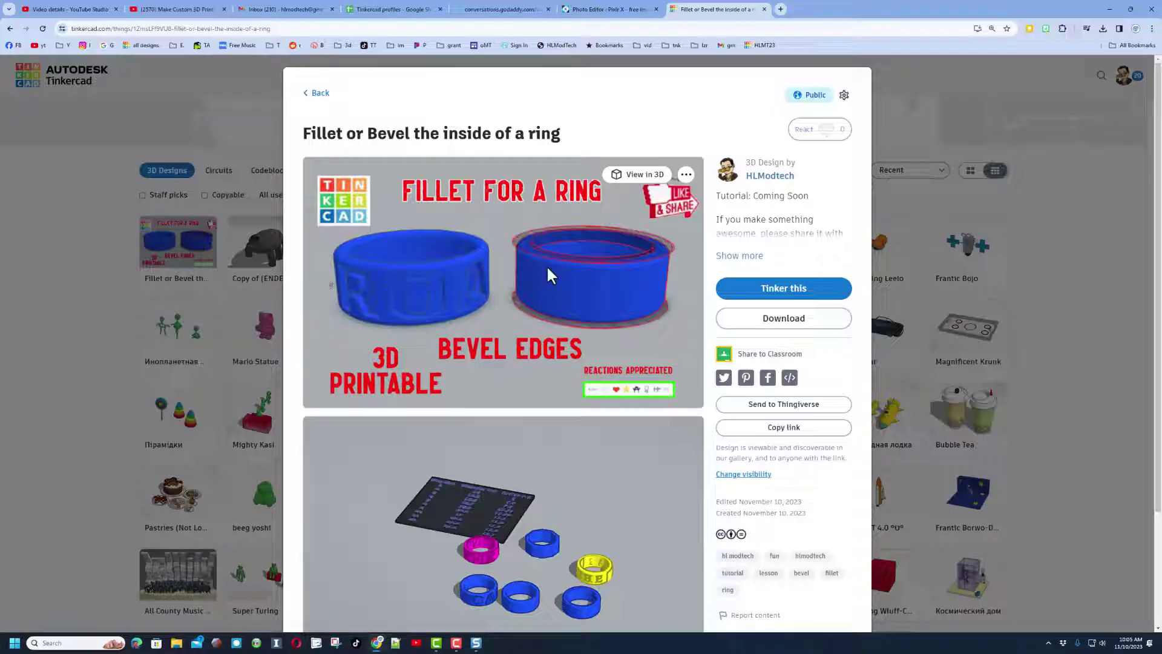
{"action": "left_click", "coordinate": [804, 132]}
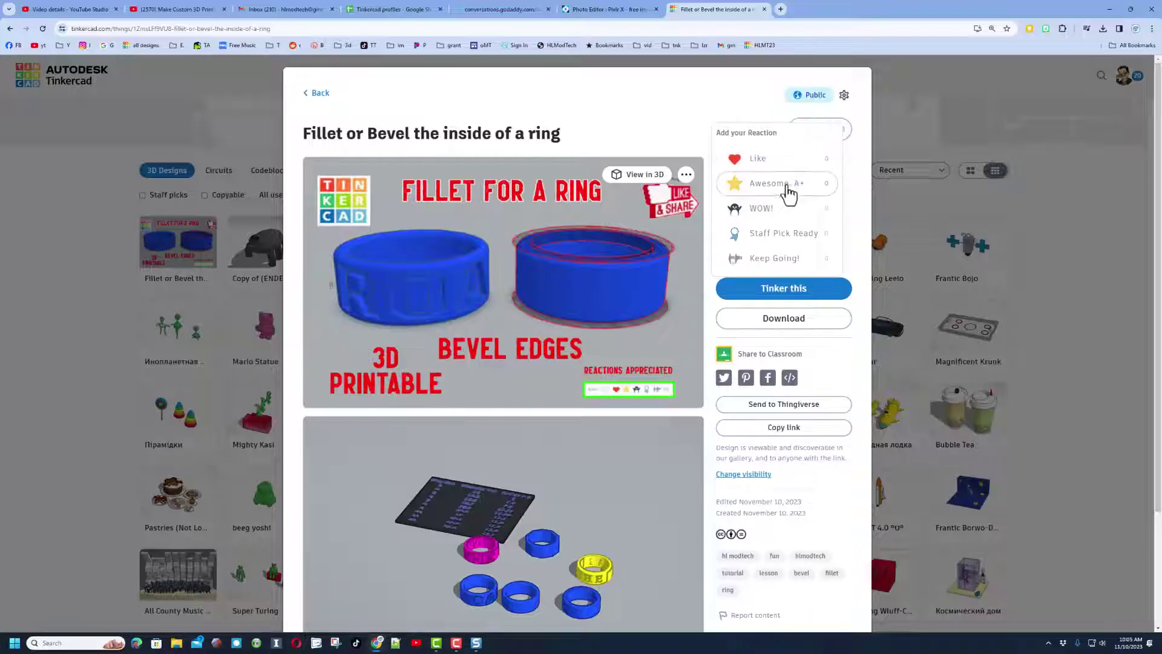
{"action": "left_click", "coordinate": [671, 110]}
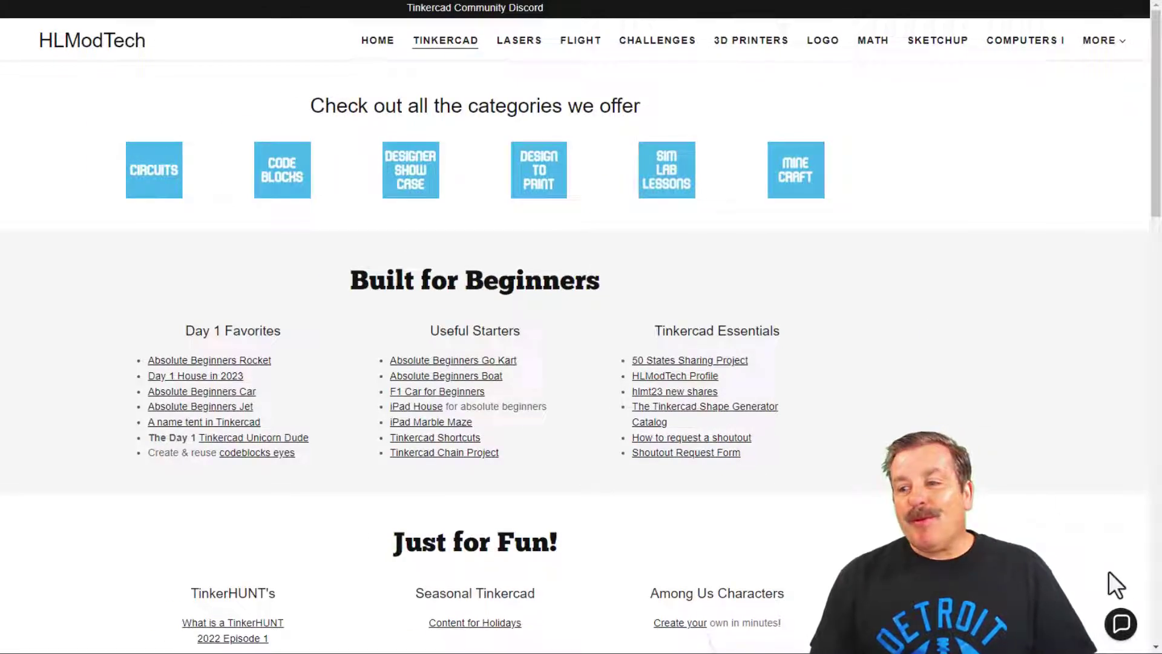
- Briefly open and close the contact chat, then follow the Tinkercad Community Discord banner link
{"action": "left_click", "coordinate": [1122, 625]}
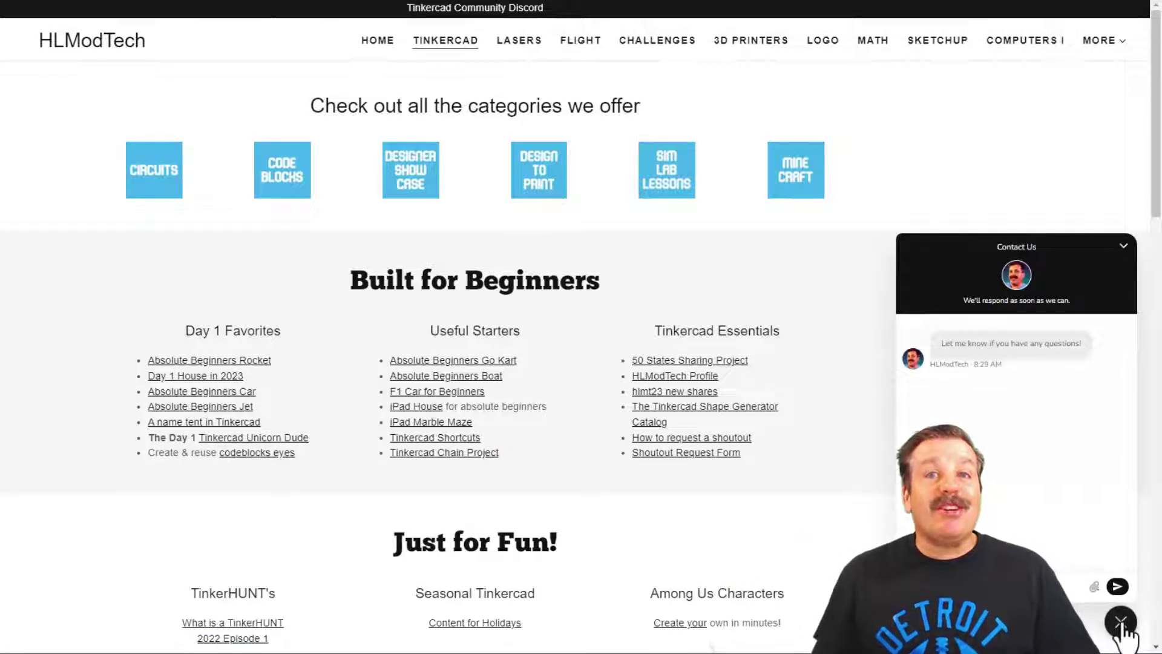
{"action": "left_click", "coordinate": [1122, 624]}
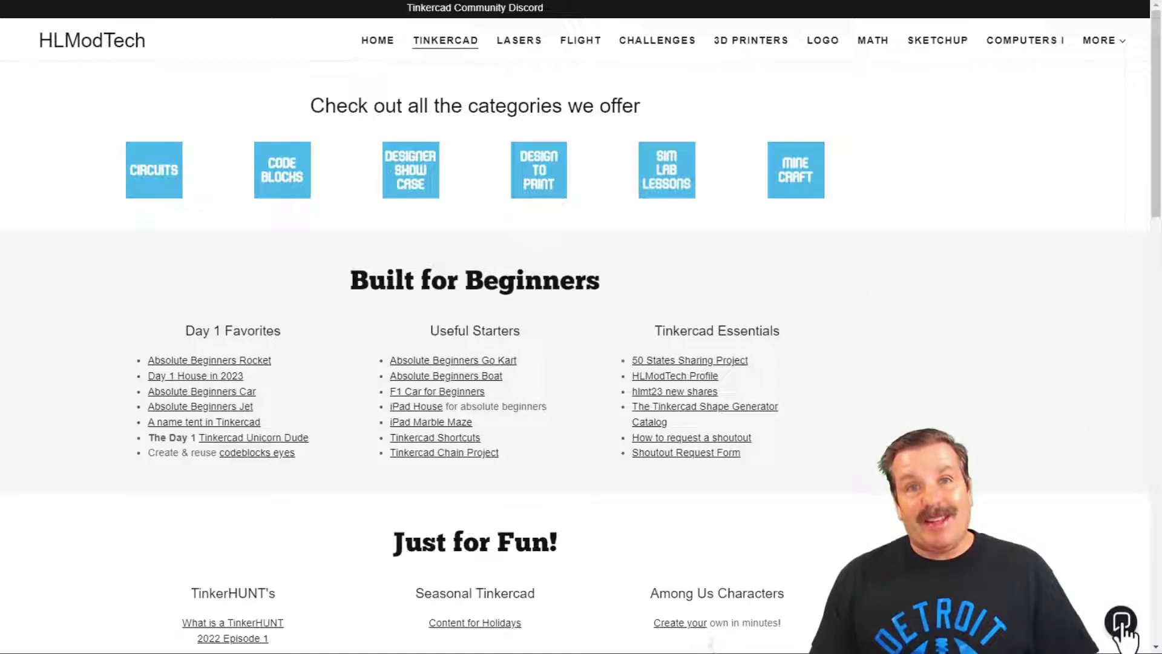
{"action": "left_click", "coordinate": [467, 10]}
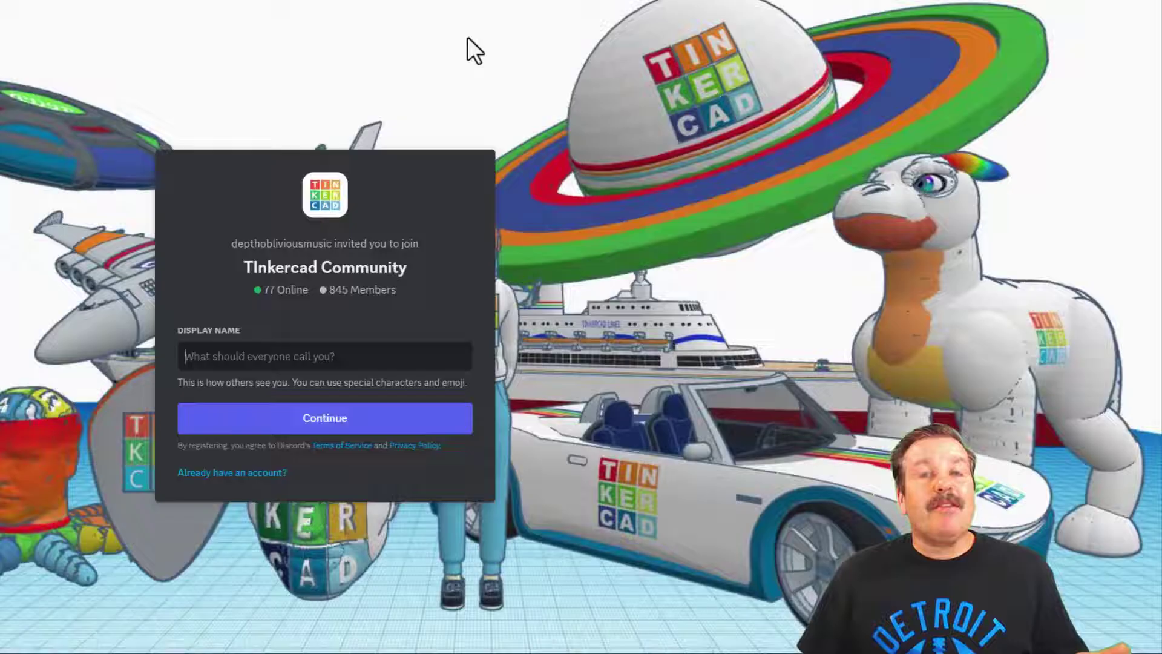